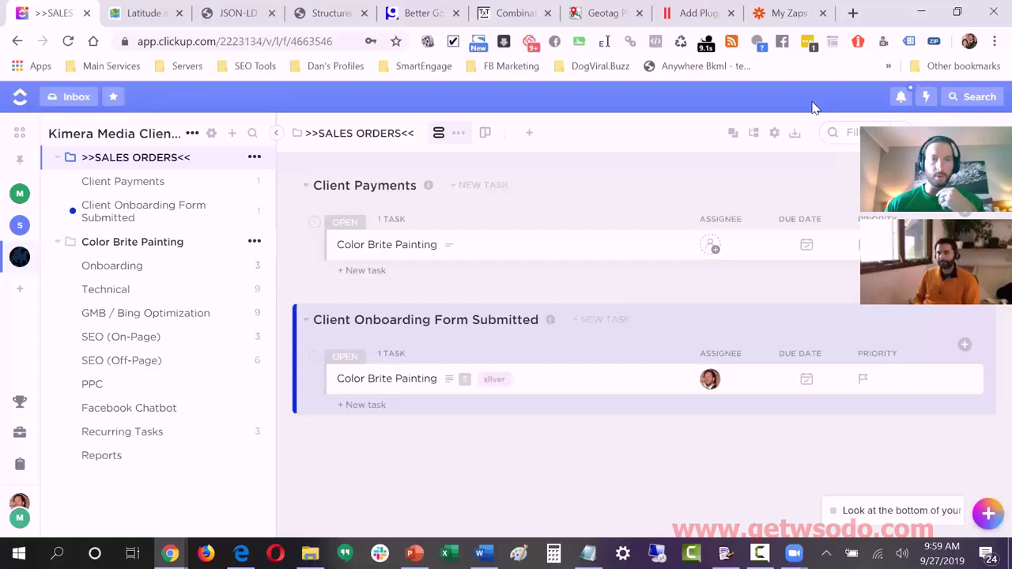
# Step: Collapse the sidebar folders, then re-expand >>SALES ORDERS<< and Color Brite Painting to view their lists
pyautogui.click(59, 247)
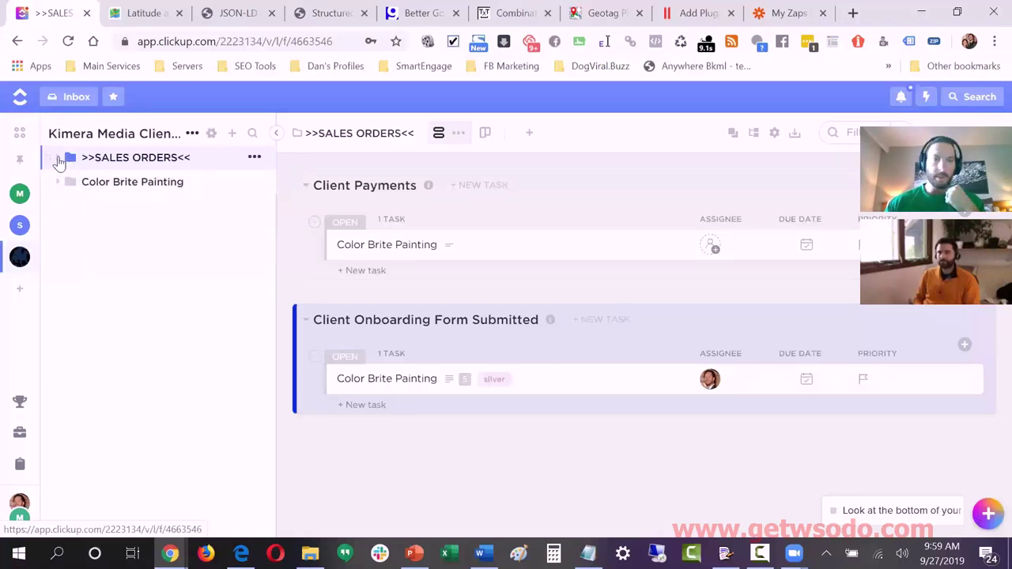
pyautogui.click(149, 162)
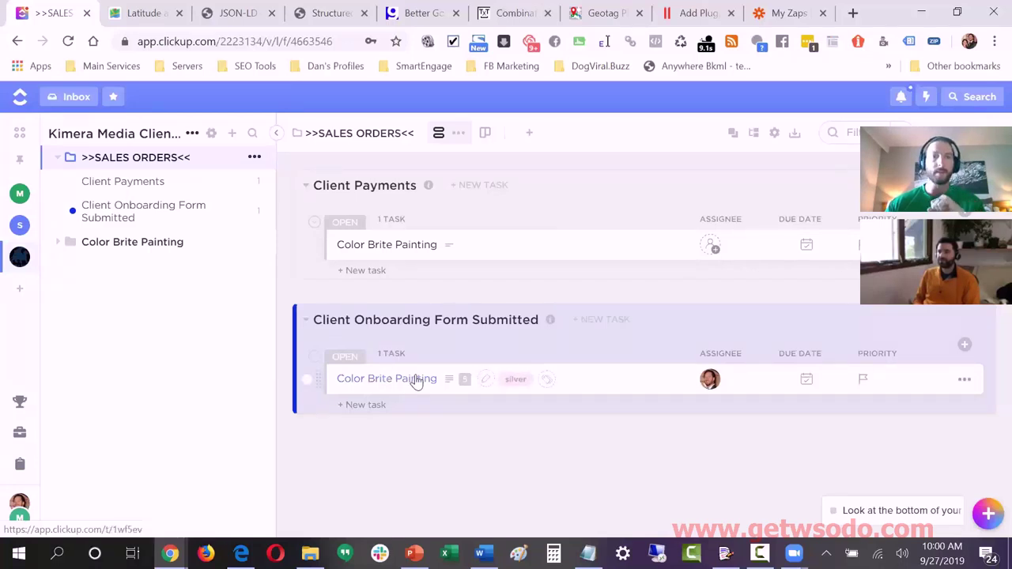
pyautogui.click(58, 246)
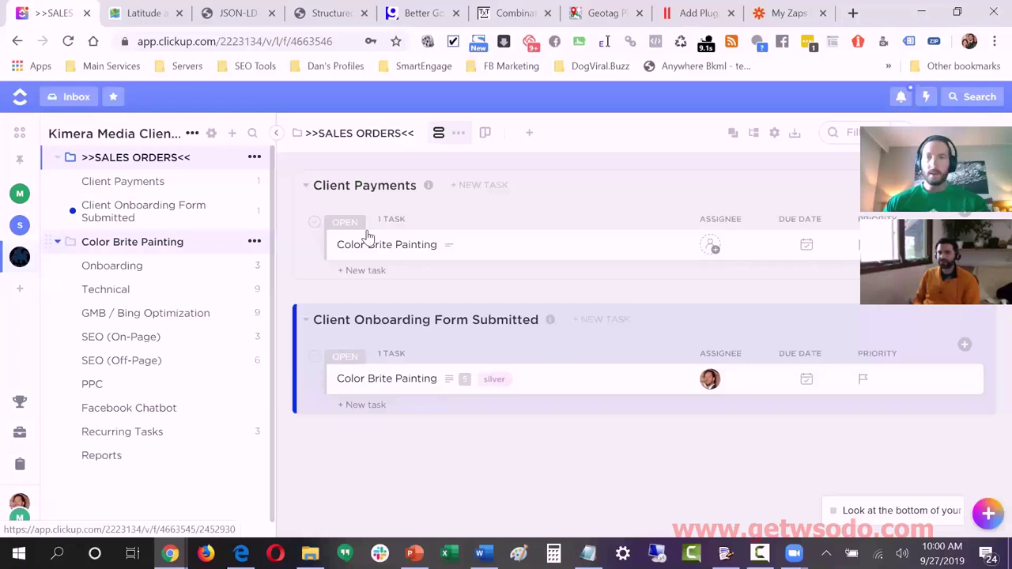
# Step: Open the client onboarding page at kimeramedia.com/onboarding in a new browser tab
pyautogui.click(853, 14)
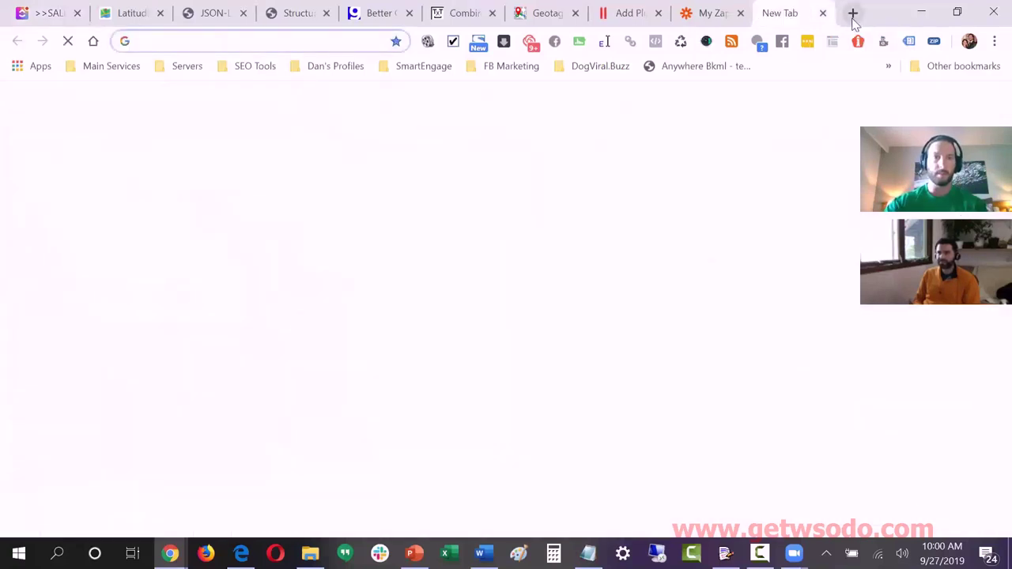
pyautogui.write('kimera')
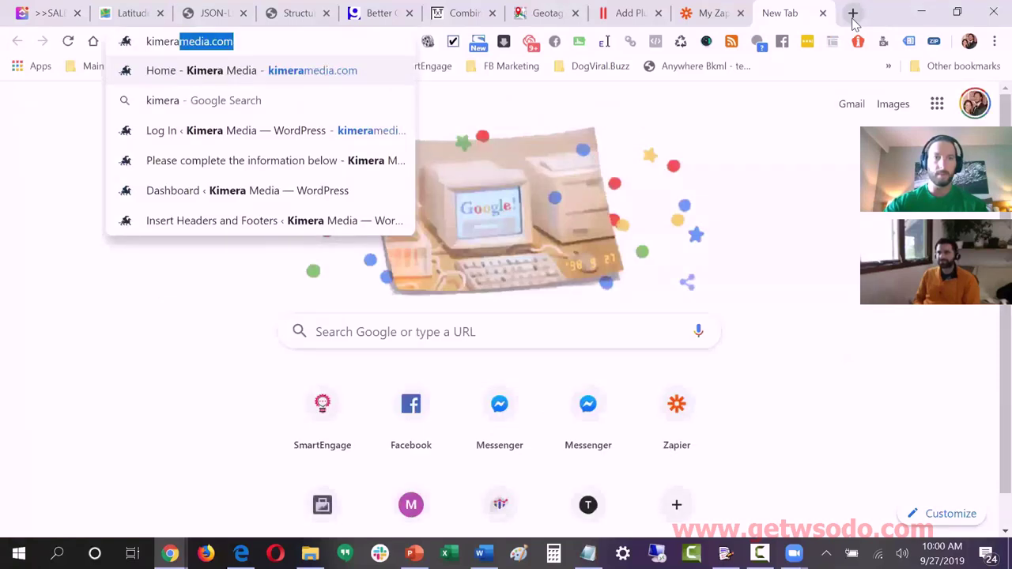
pyautogui.write('media')
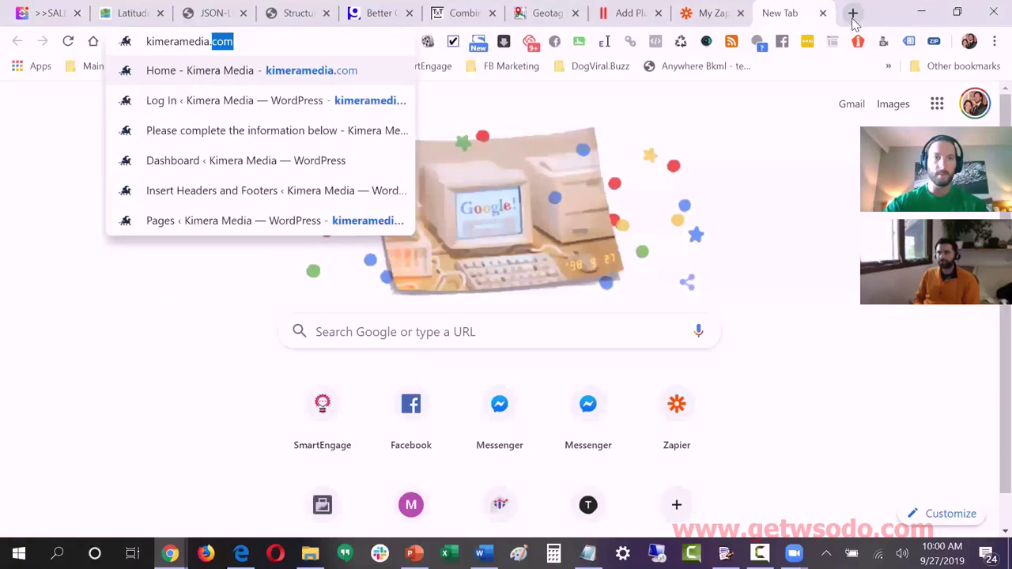
pyautogui.write('.com/onbo')
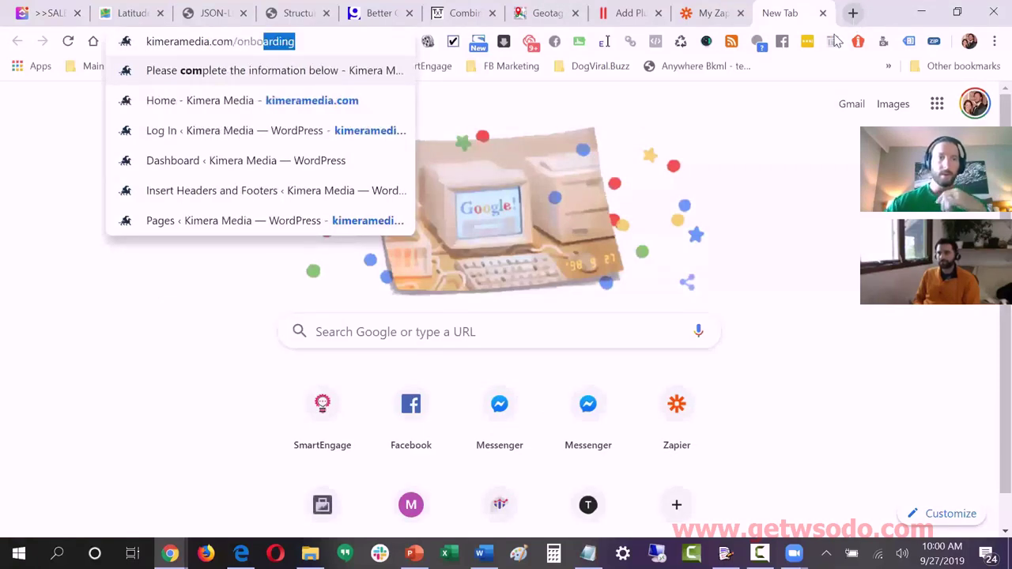
pyautogui.press('Return')
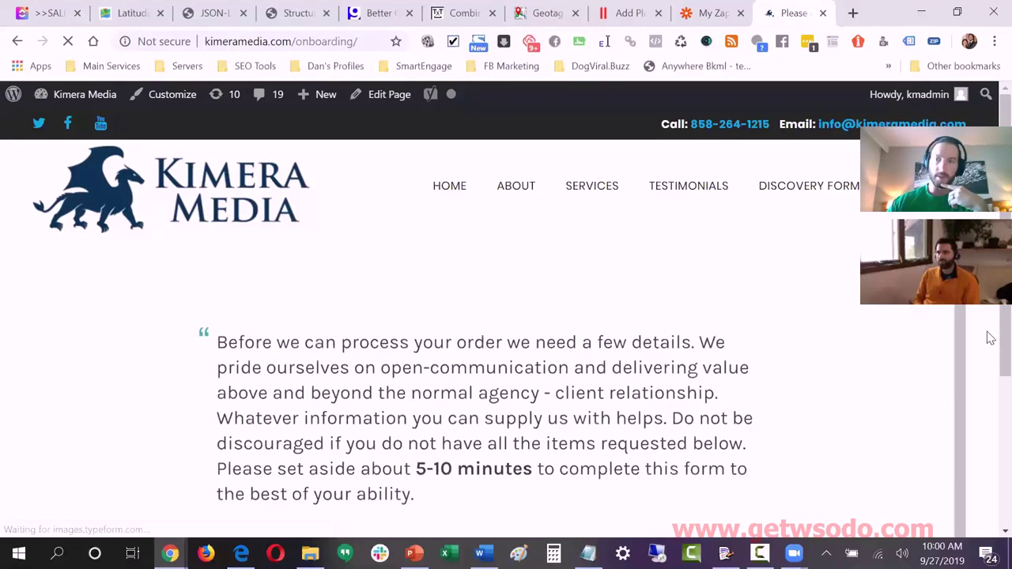
# Step: View the onboarding form's introduction in full screen, continue to its first question, and return to the normal browser view
pyautogui.scroll(-1, 955, 345)
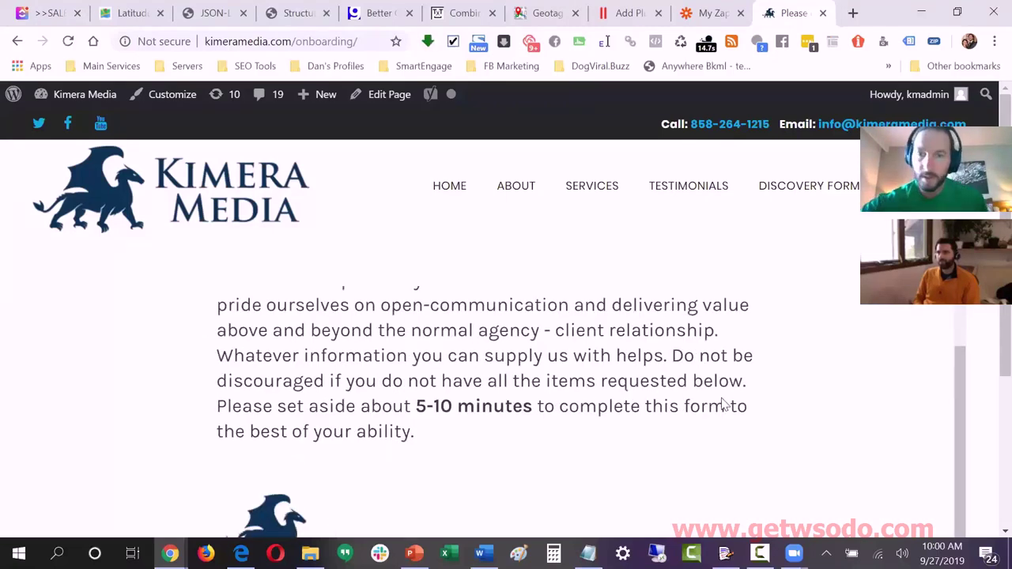
pyautogui.press('F11')
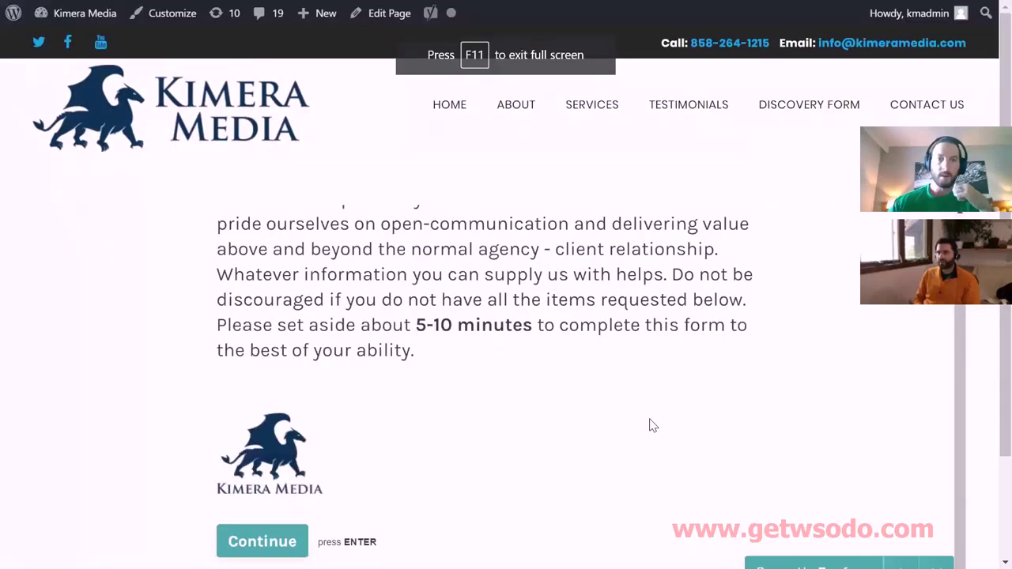
pyautogui.scroll(1, 651, 425)
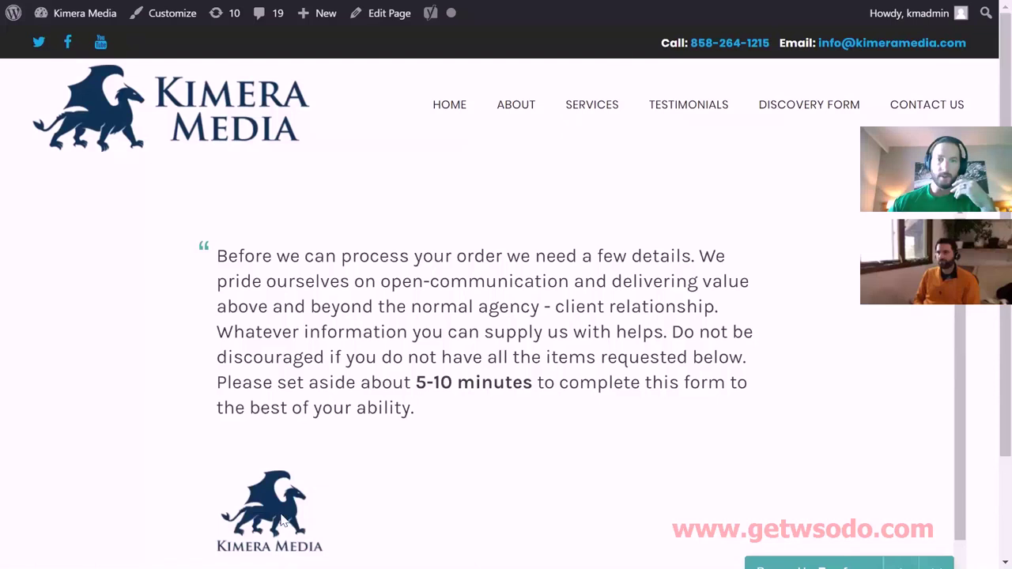
pyautogui.scroll(-1, 284, 520)
pyautogui.scroll(-2, 271, 472)
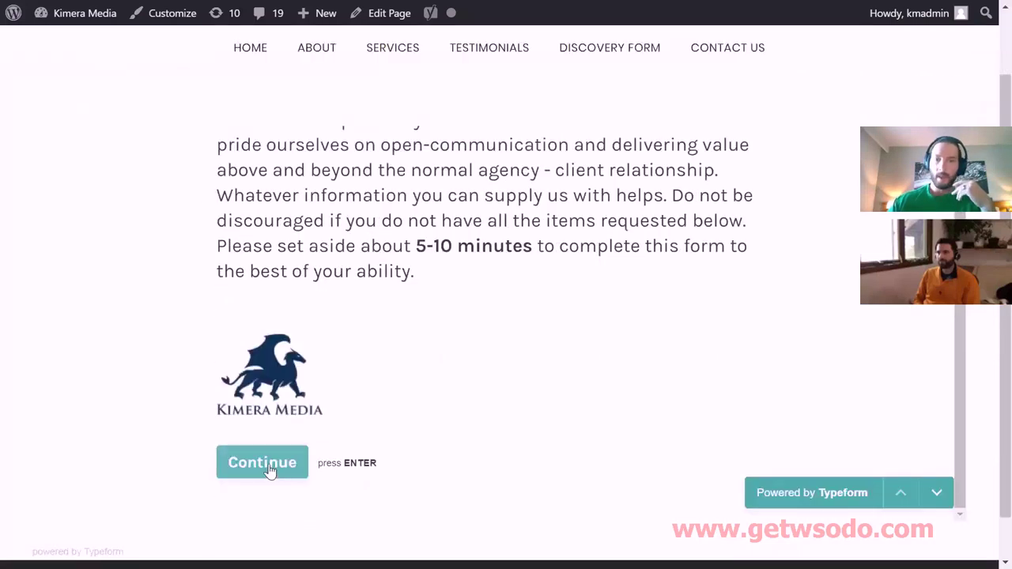
pyautogui.scroll(-2, 276, 360)
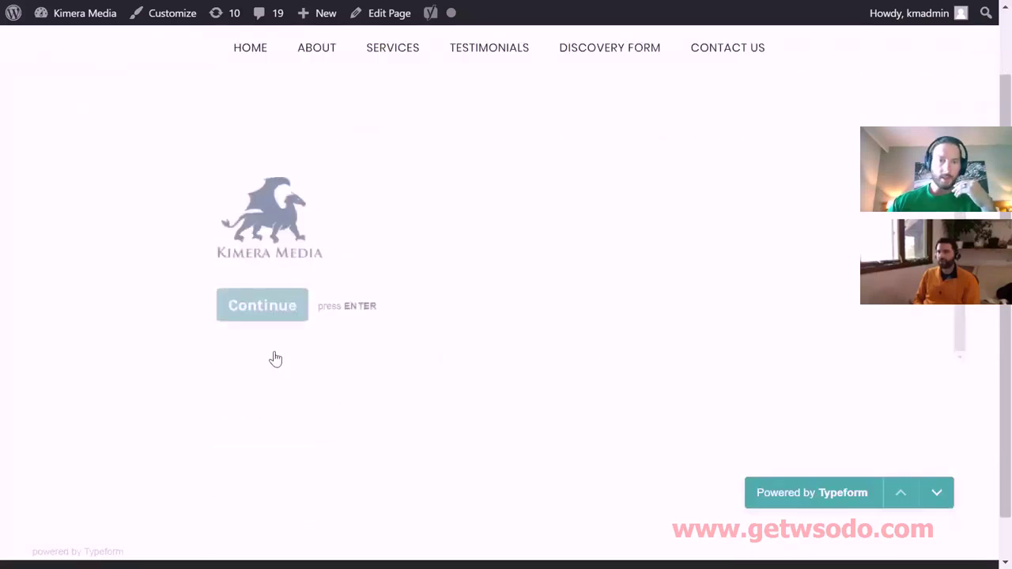
pyautogui.click(277, 351)
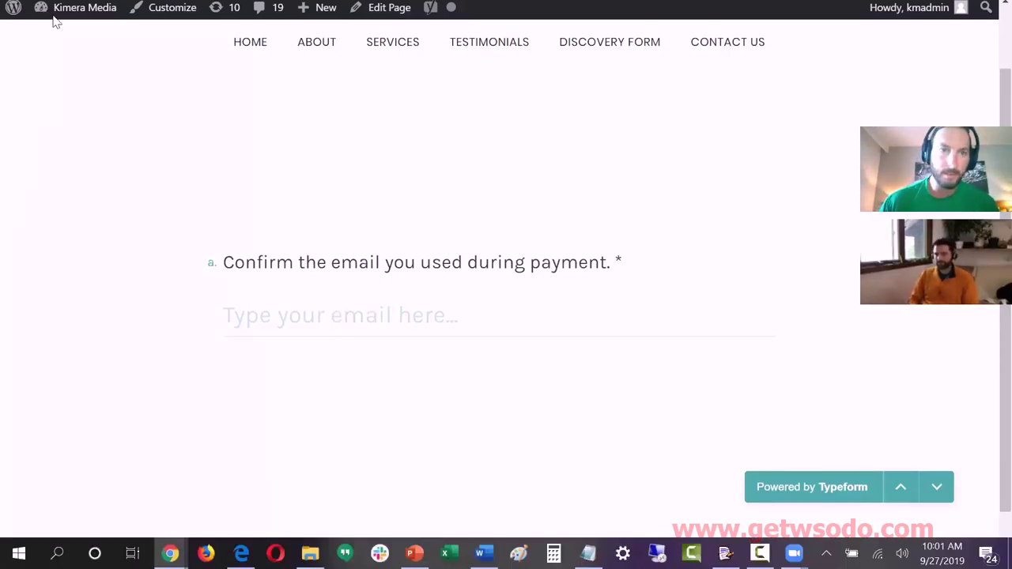
pyautogui.press('F11')
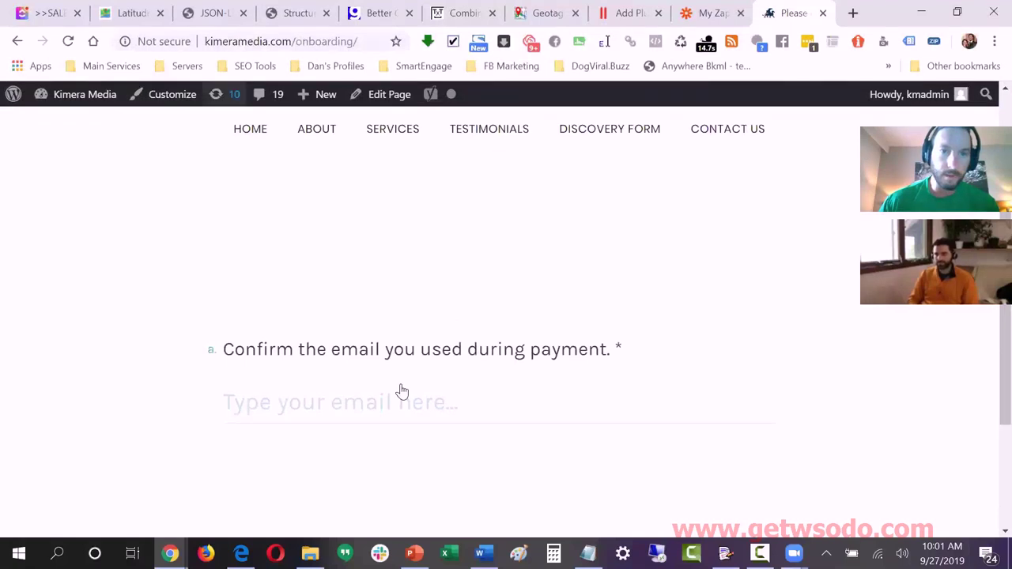
# Step: Return to ClickUp, review the full form answers in the Color Brite Painting task under Client Onboarding Form Submitted, and close the task
pyautogui.hotkey('ctrl', '1')
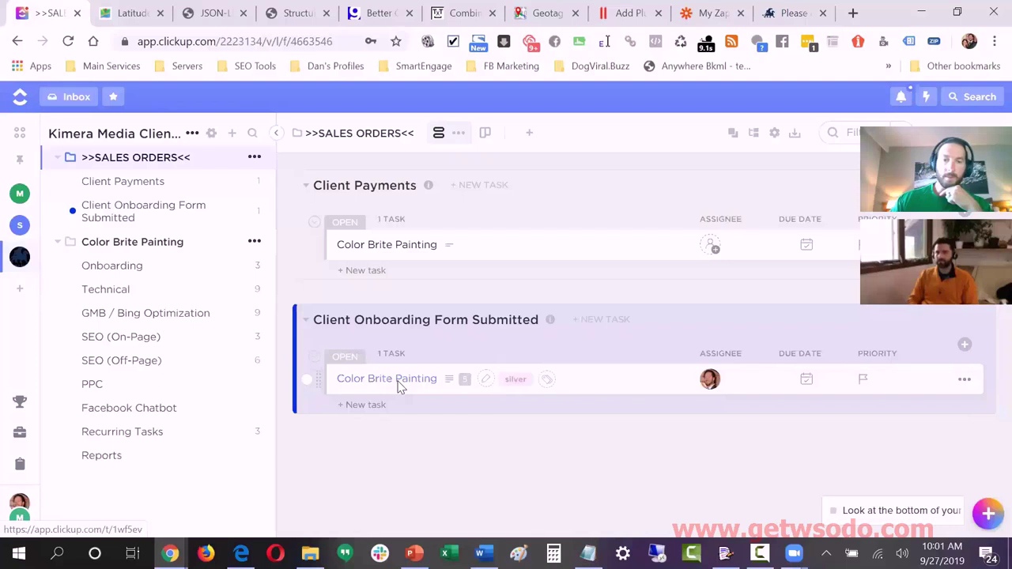
pyautogui.click(399, 386)
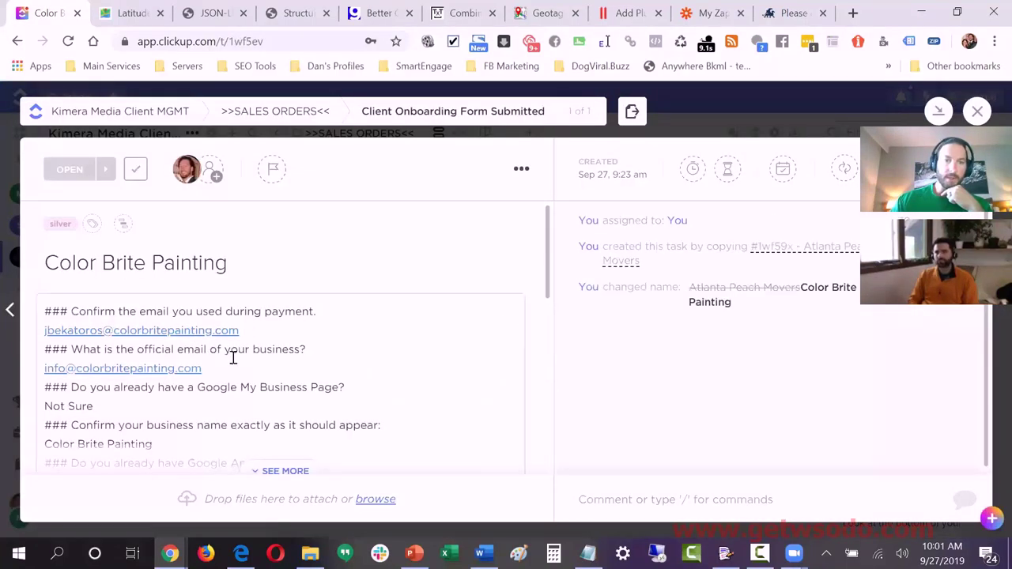
pyautogui.scroll(-1, 282, 402)
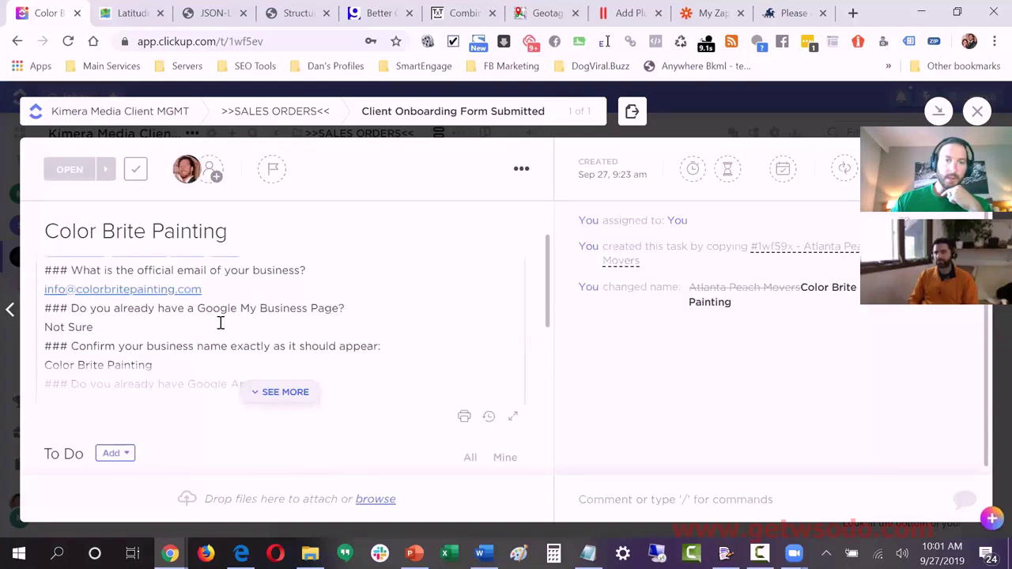
pyautogui.click(242, 350)
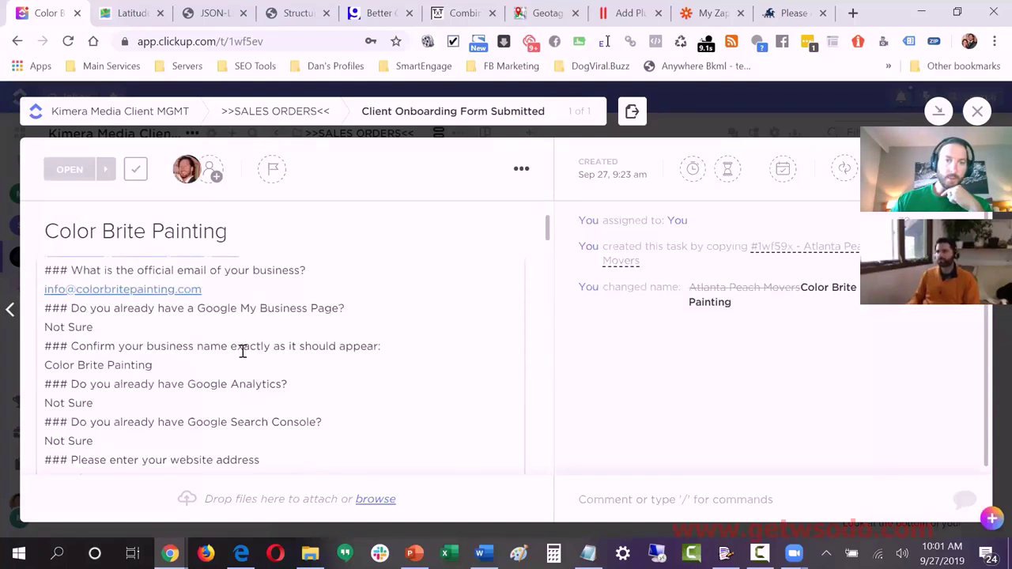
pyautogui.scroll(-1, 214, 388)
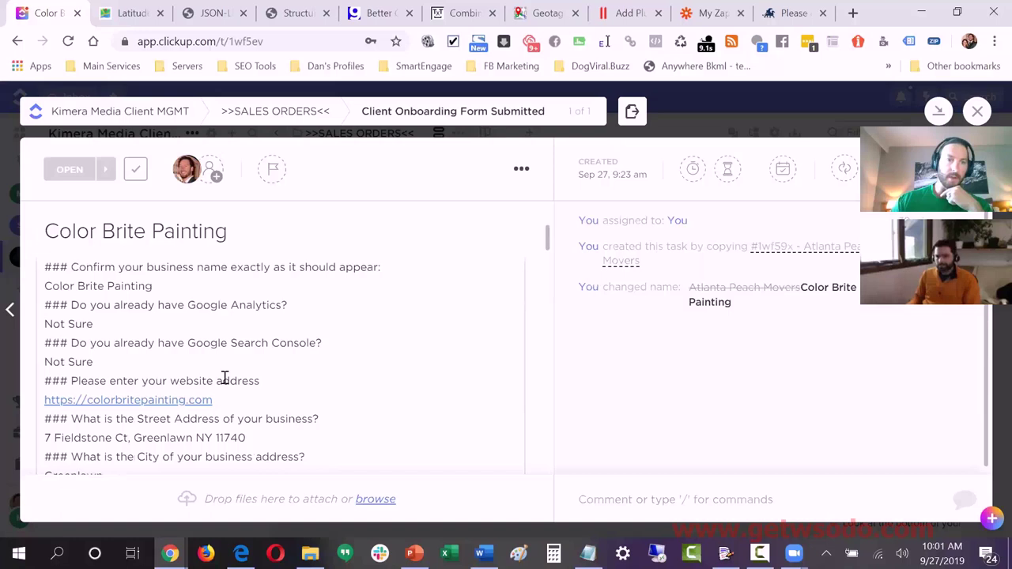
pyautogui.scroll(-1, 261, 384)
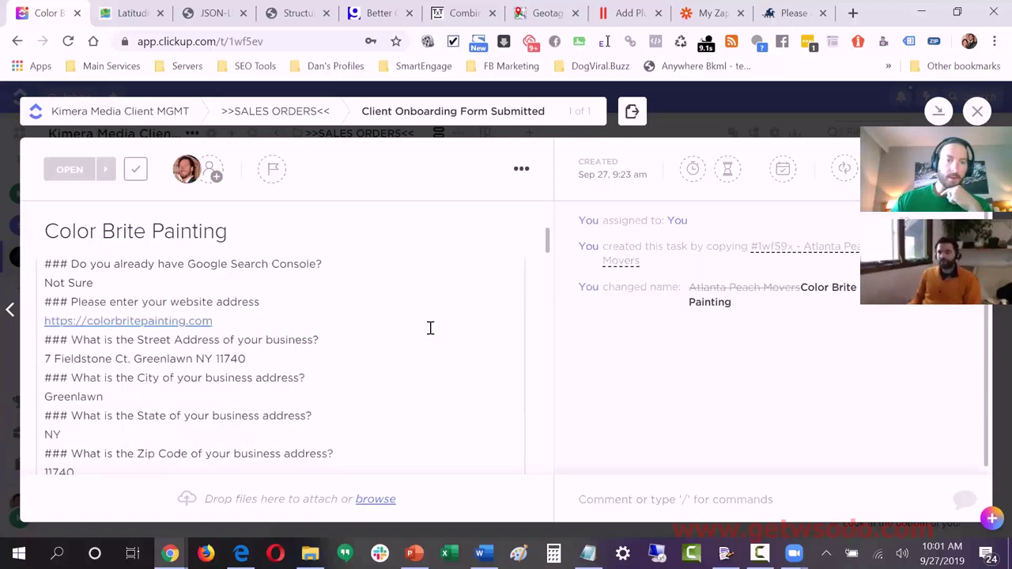
pyautogui.scroll(-2, 430, 328)
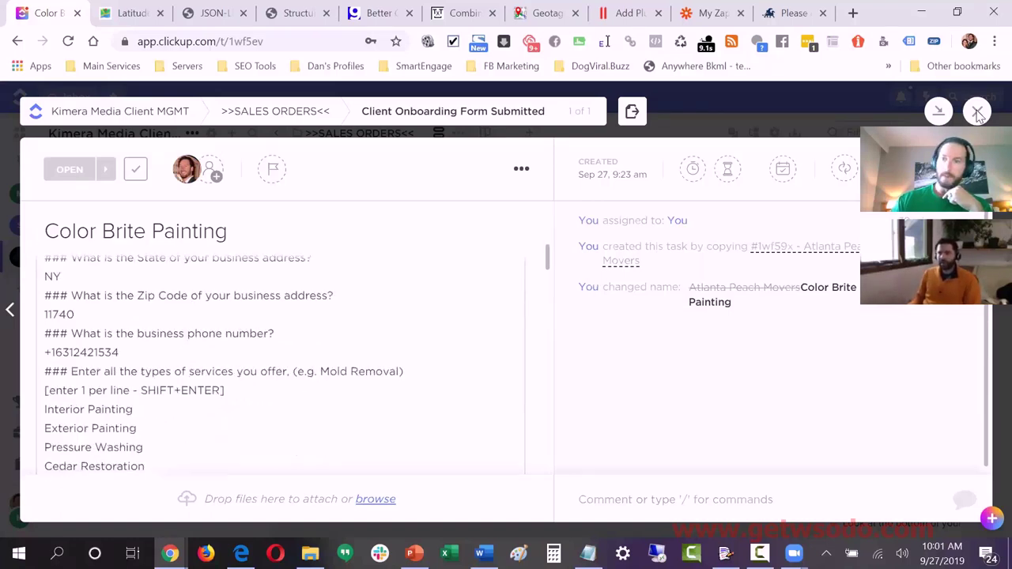
pyautogui.click(978, 112)
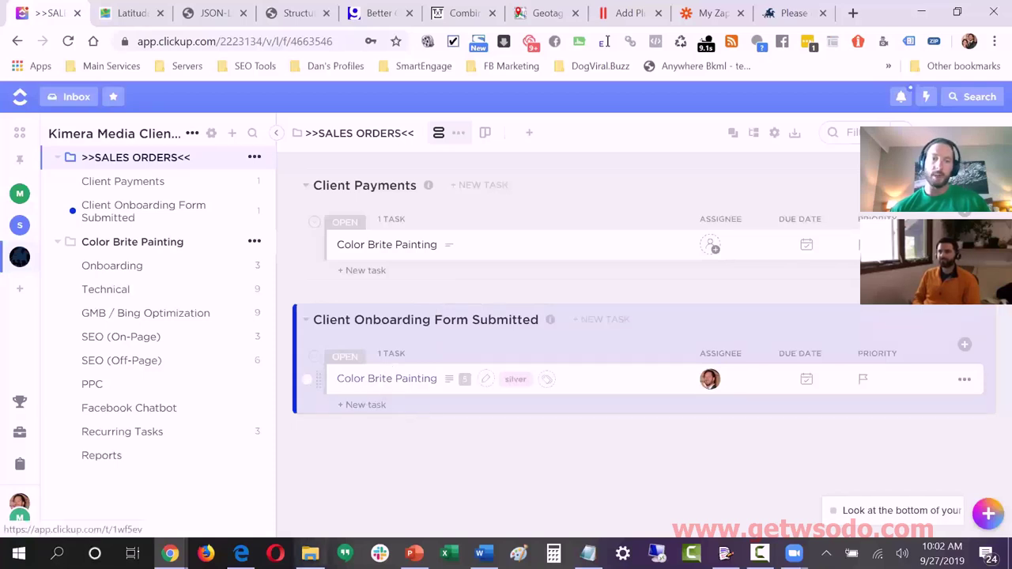
# Step: Switch to File Explorer, go up from Images to the Color Brite Painting folder, and select the NAP Schema Code text file
pyautogui.hotkey('alt', 'Tab')
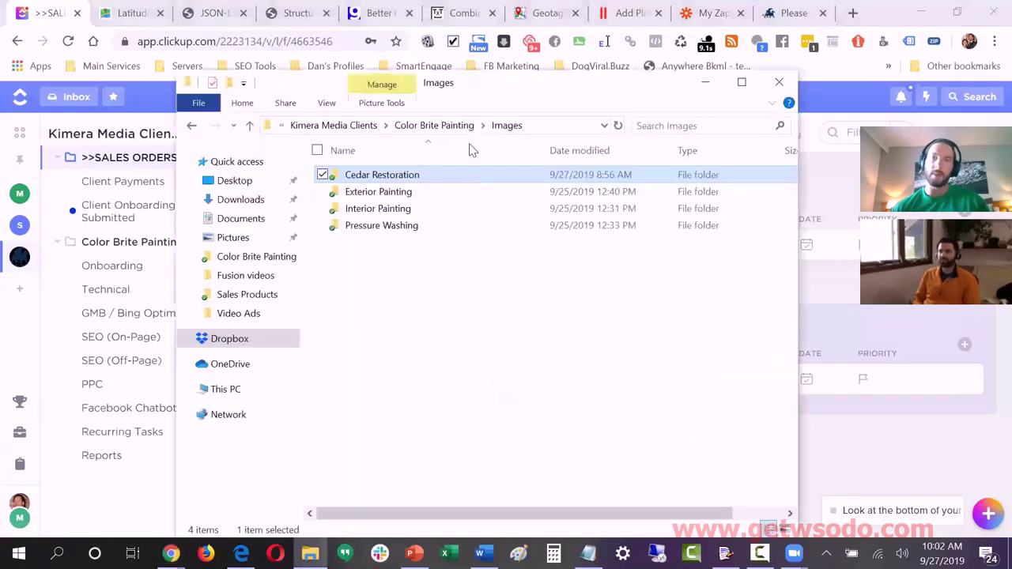
pyautogui.click(426, 129)
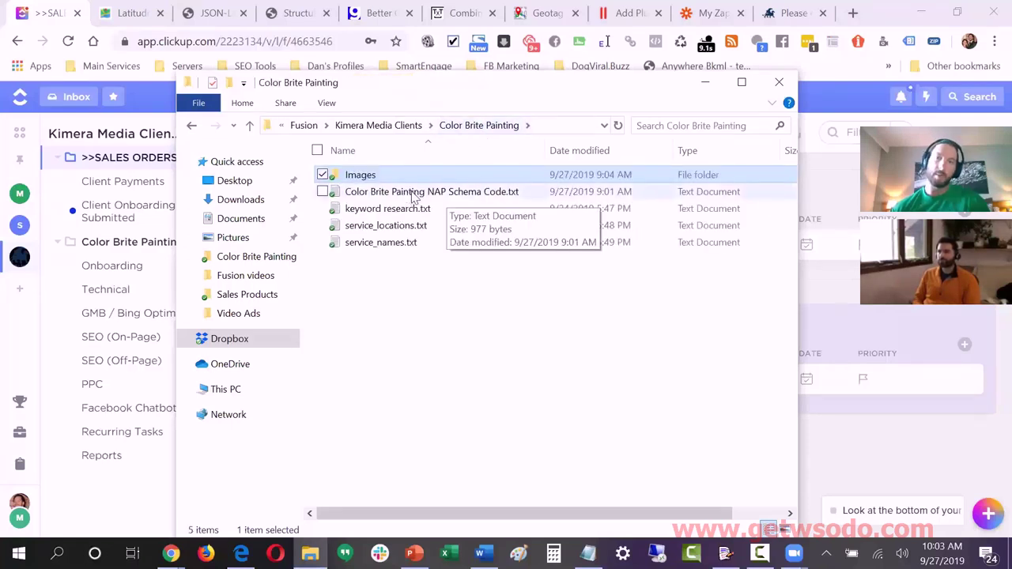
pyautogui.click(463, 195)
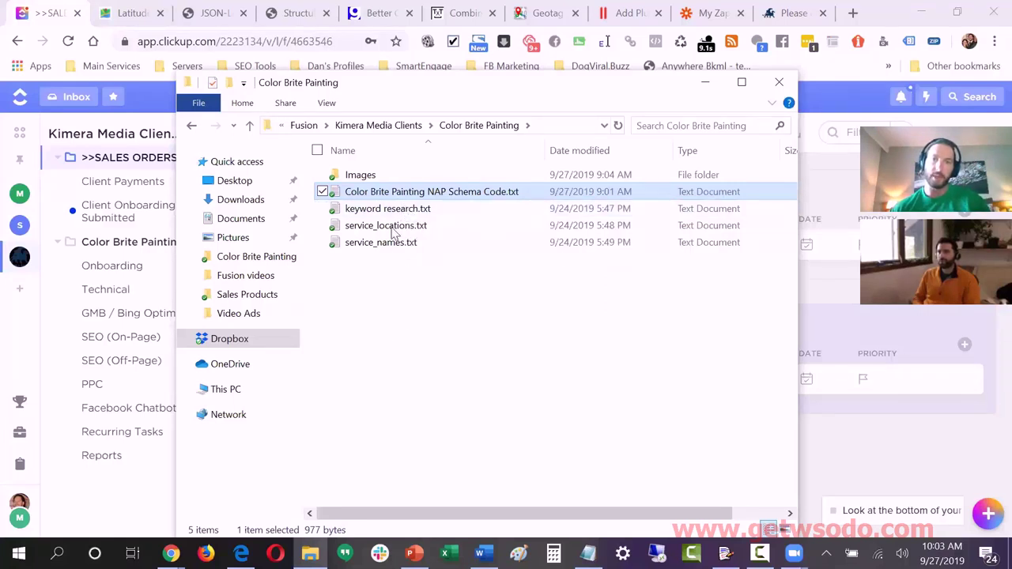
# Step: Read through service_locations.txt and service_names.txt in Notepad, closing each file after viewing
pyautogui.click(391, 227)
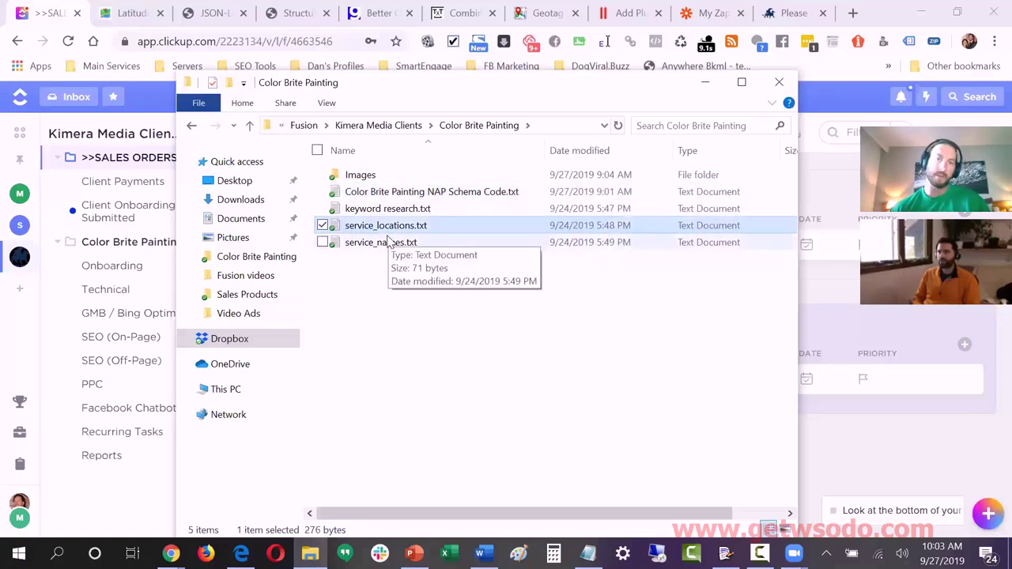
pyautogui.doubleClick(391, 227)
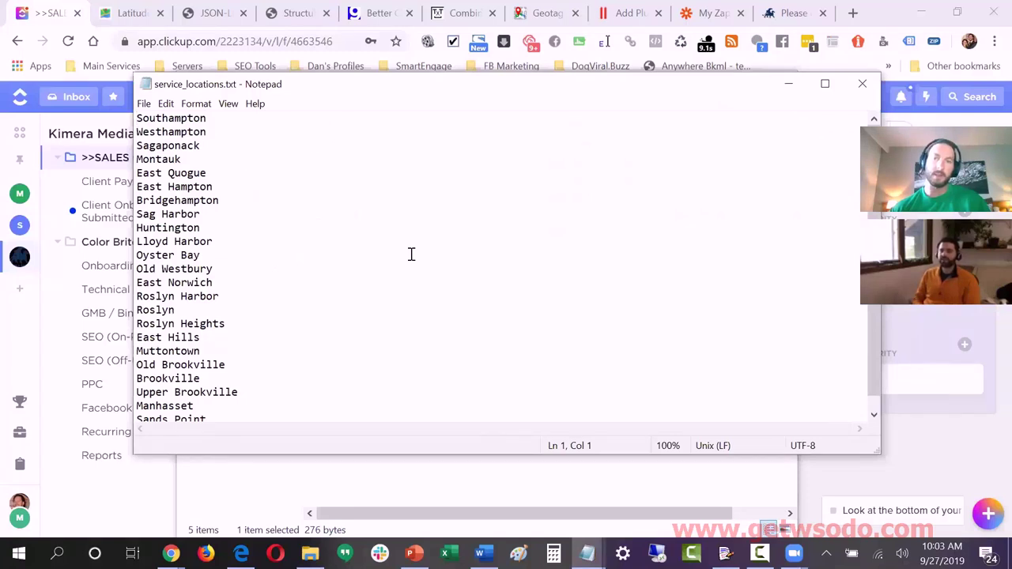
pyautogui.scroll(-1, 574, 228)
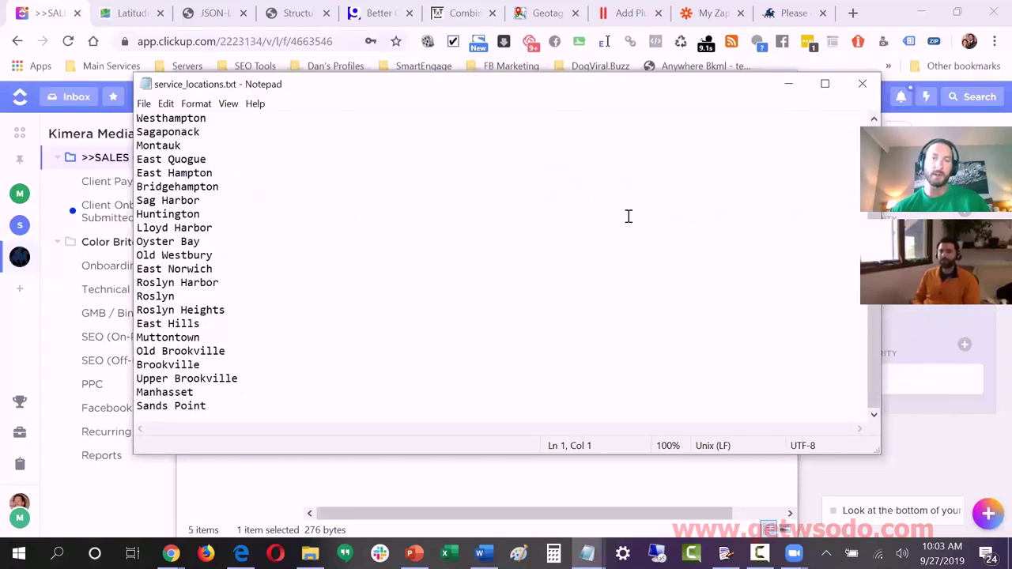
pyautogui.scroll(1, 629, 216)
pyautogui.scroll(-1, 629, 216)
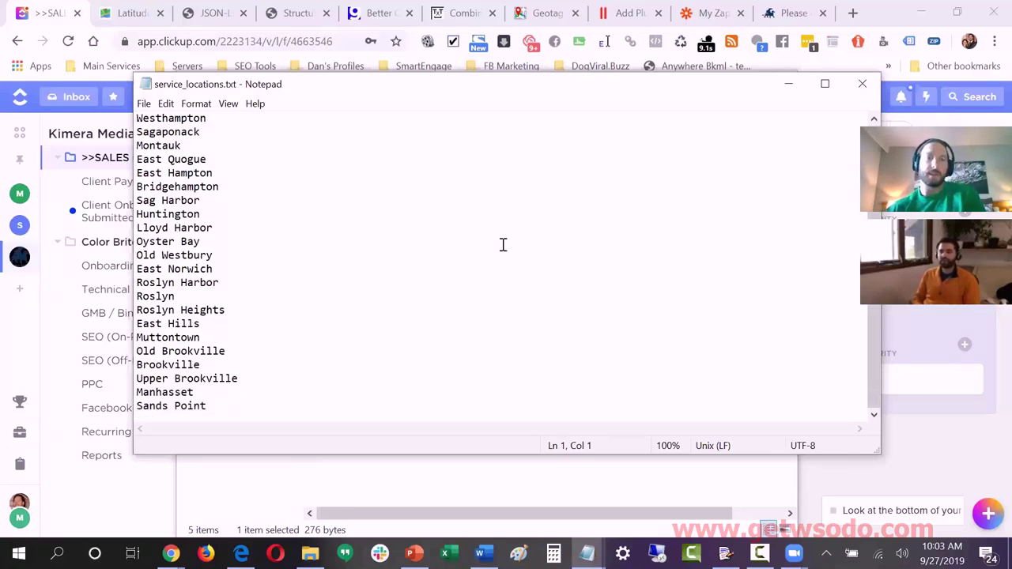
pyautogui.scroll(1, 490, 241)
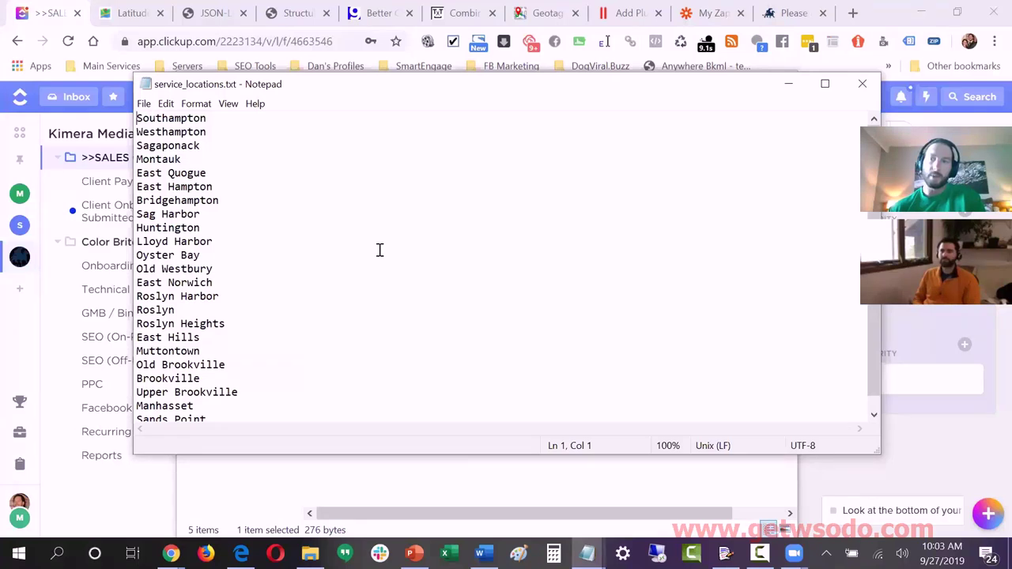
pyautogui.hotkey('alt', 'F4')
pyautogui.doubleClick(368, 240)
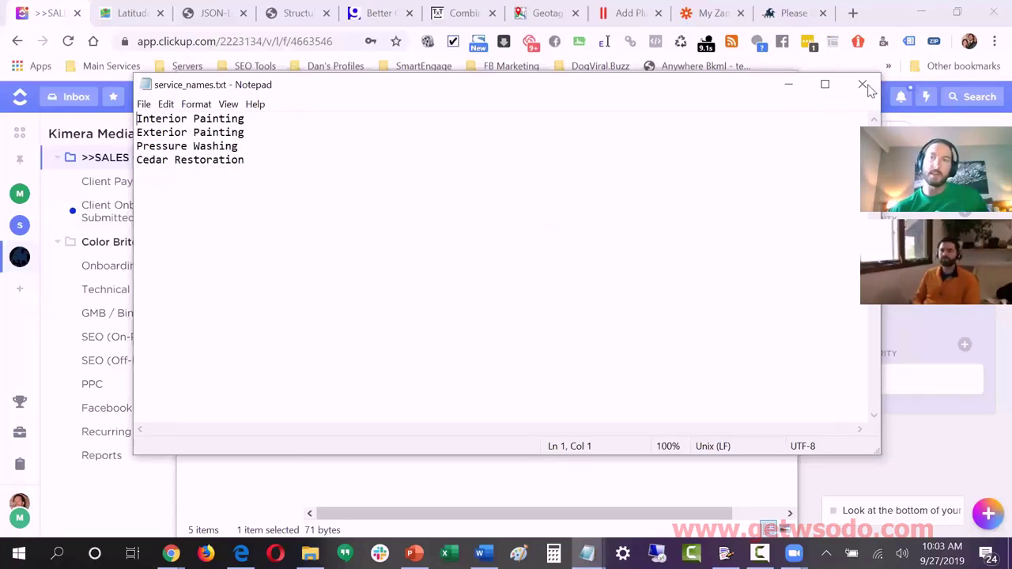
pyautogui.hotkey('alt', 'F4')
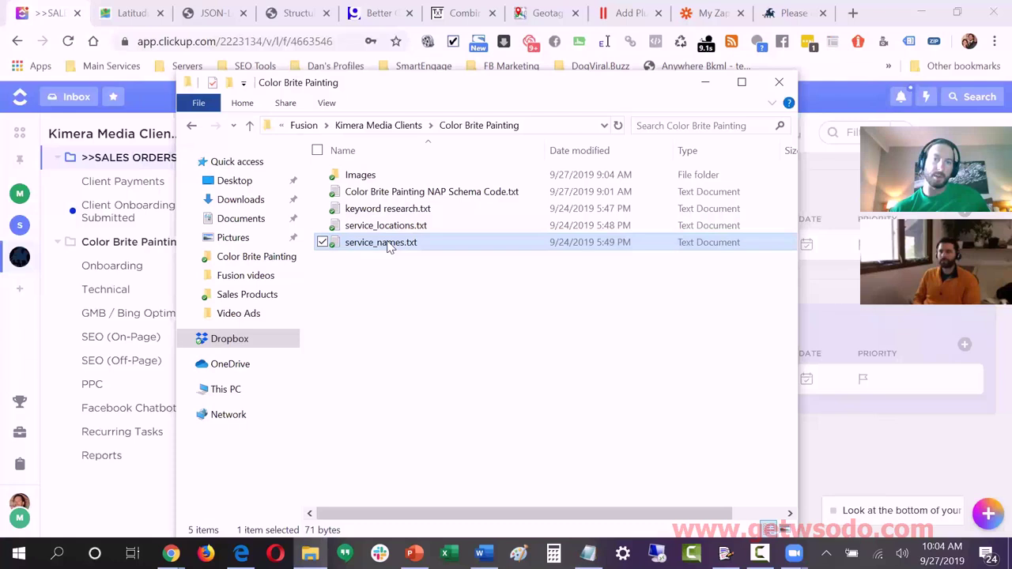
# Step: Open Color Brite Painting NAP Schema Code.txt and highlight part of the Facebook link in its sameAs section
pyautogui.doubleClick(407, 196)
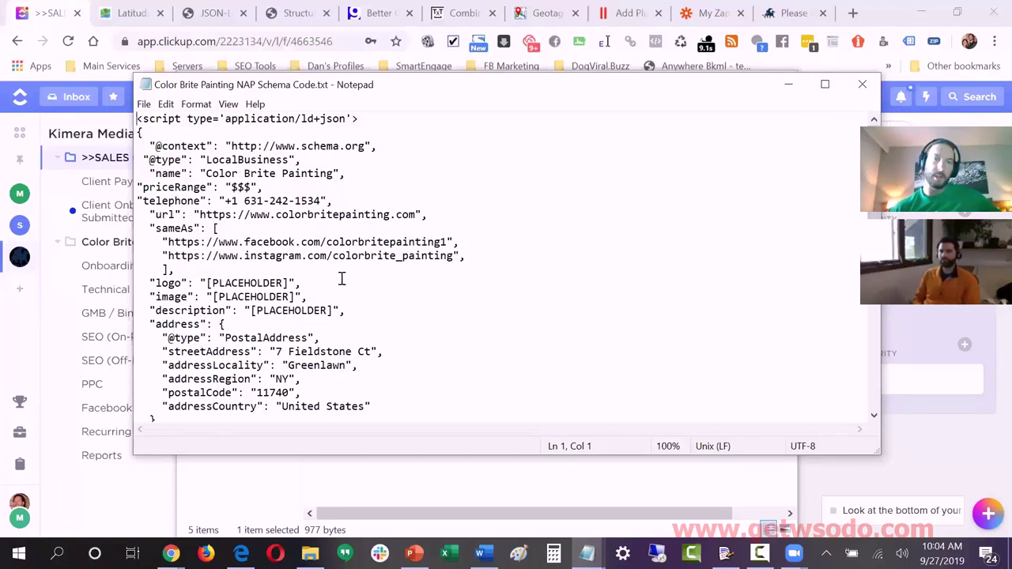
pyautogui.moveTo(219, 242); pyautogui.dragTo(372, 242)
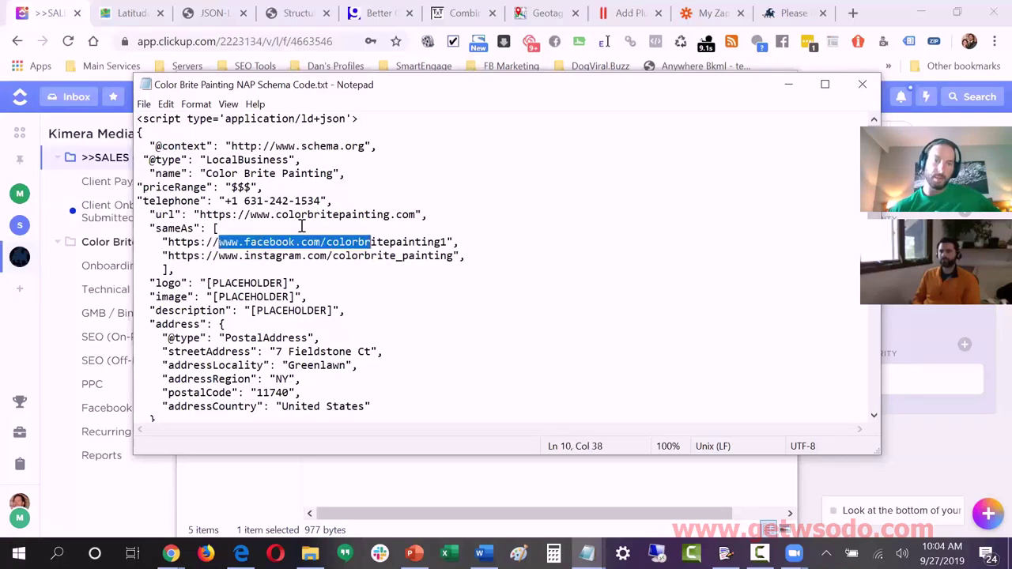
# Step: Highlight part of the telephone number, then the logo [PLACEHOLDER] value in the NAP schema code
pyautogui.click(301, 242)
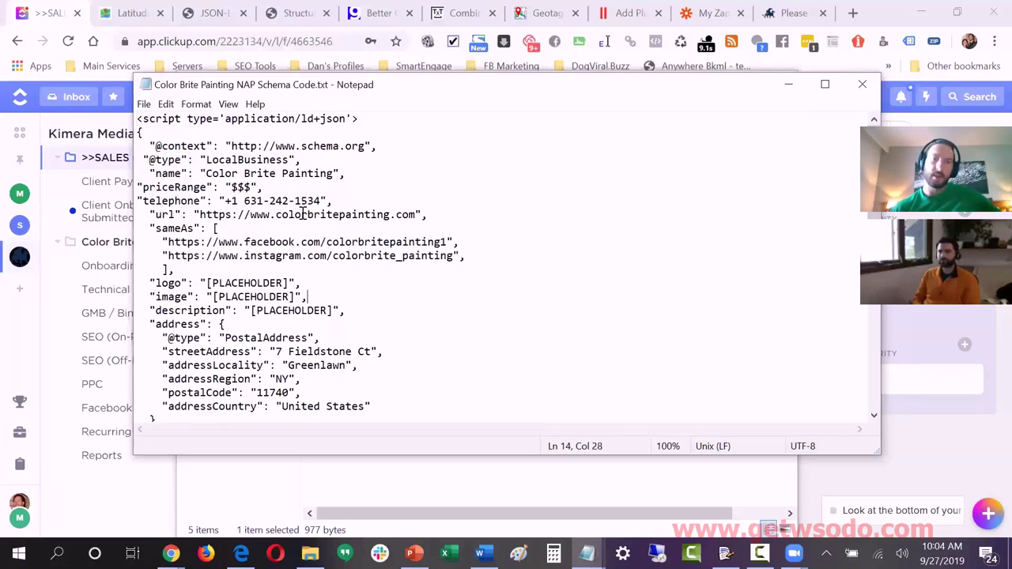
pyautogui.moveTo(352, 215); pyautogui.dragTo(256, 201)
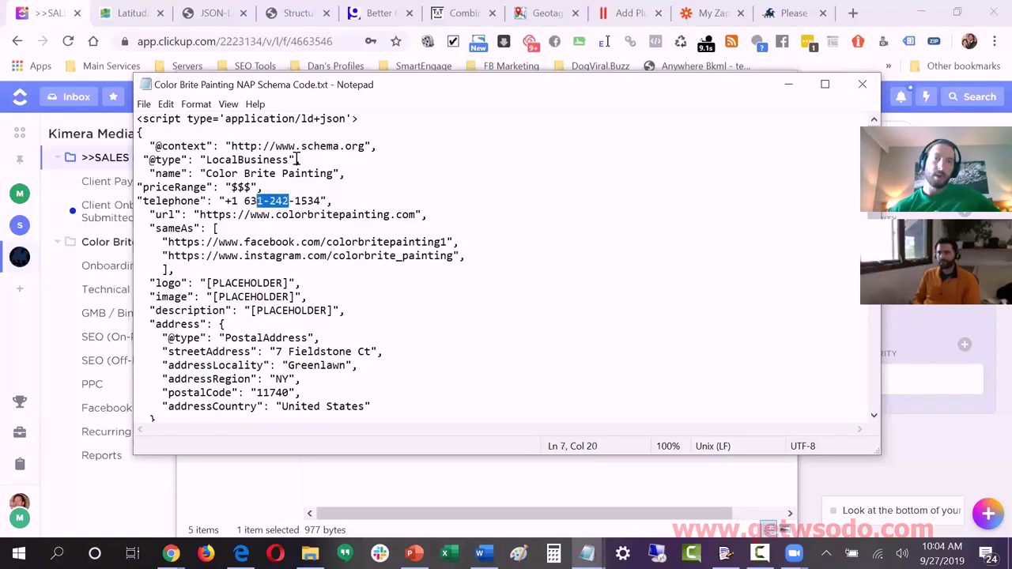
pyautogui.click(205, 282)
pyautogui.press('End')
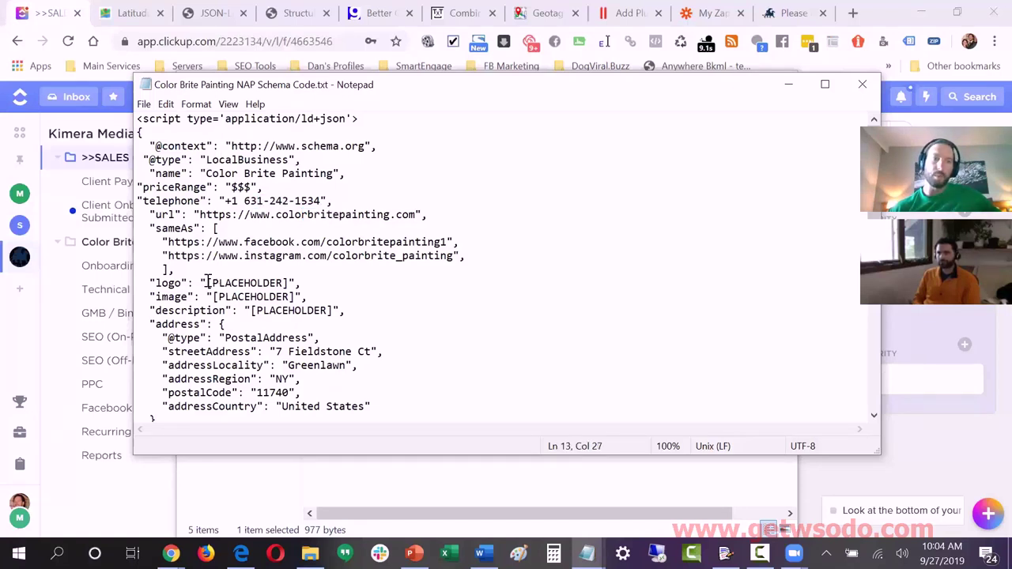
pyautogui.moveTo(207, 283); pyautogui.dragTo(283, 282)
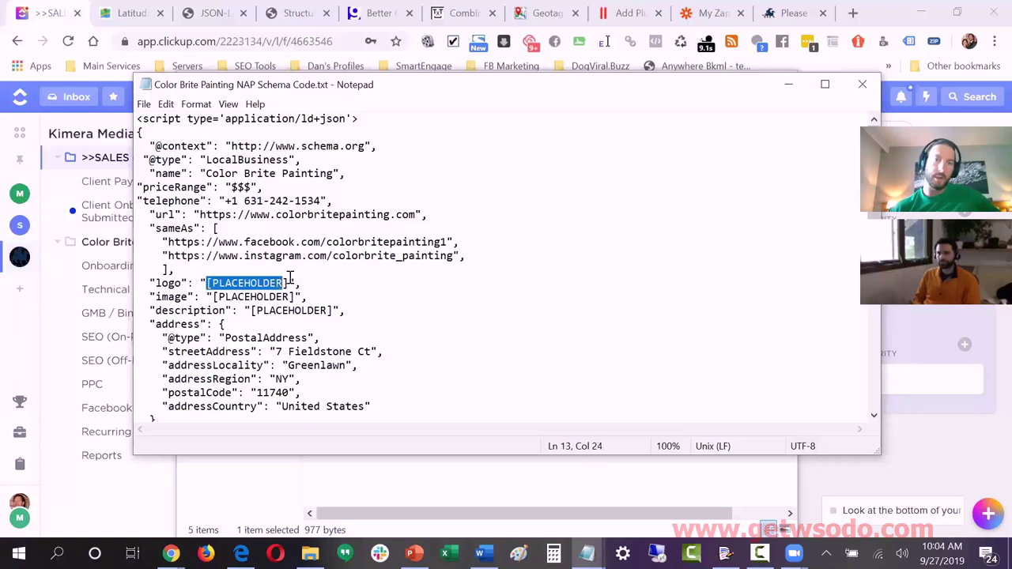
pyautogui.hotkey('shift', 'Right')
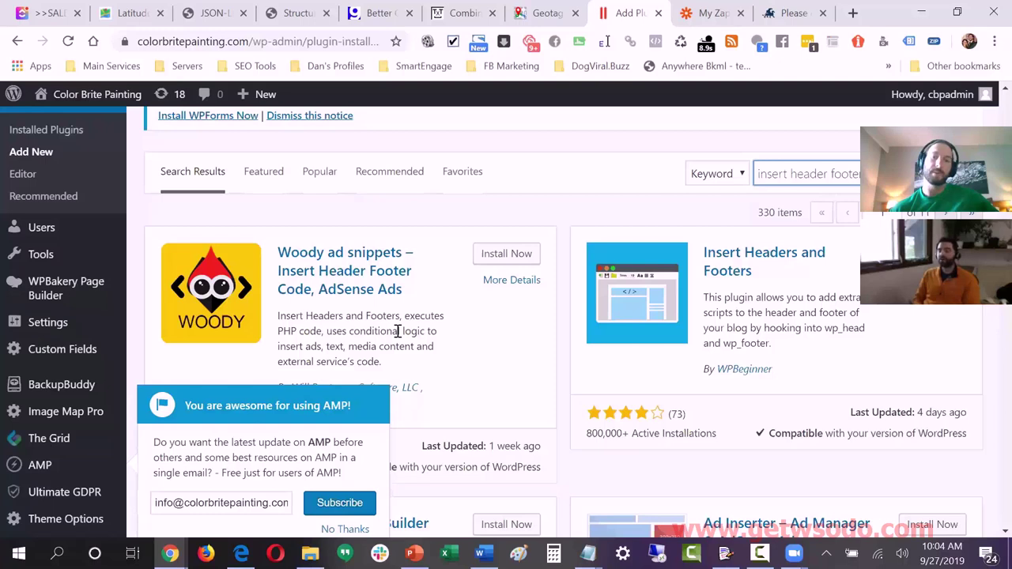
# Step: Return to the NAP schema file in Notepad and highlight the image entry's [PLACEHOLDER] value
pyautogui.hotkey('alt', 'Tab')
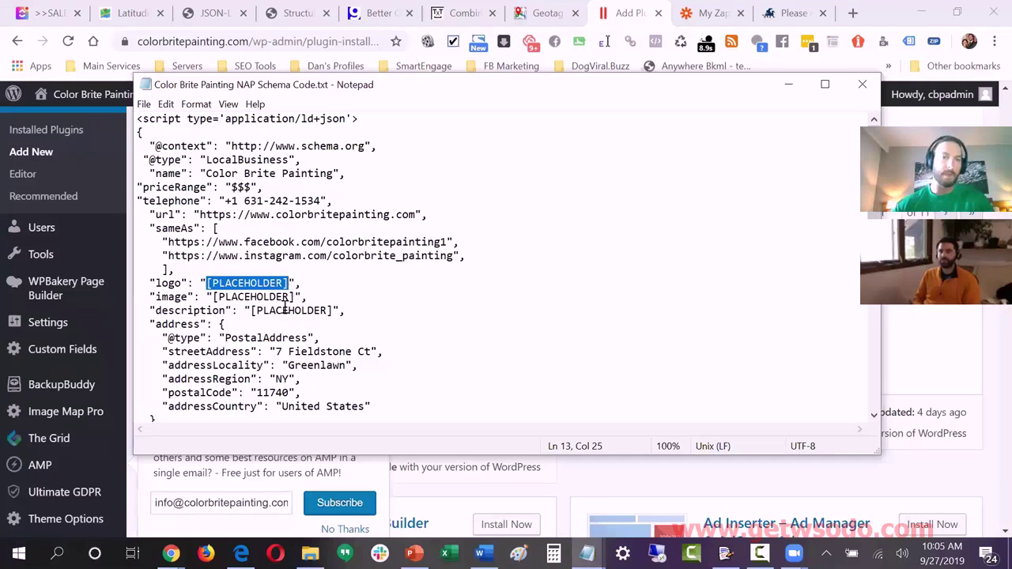
pyautogui.click(211, 297)
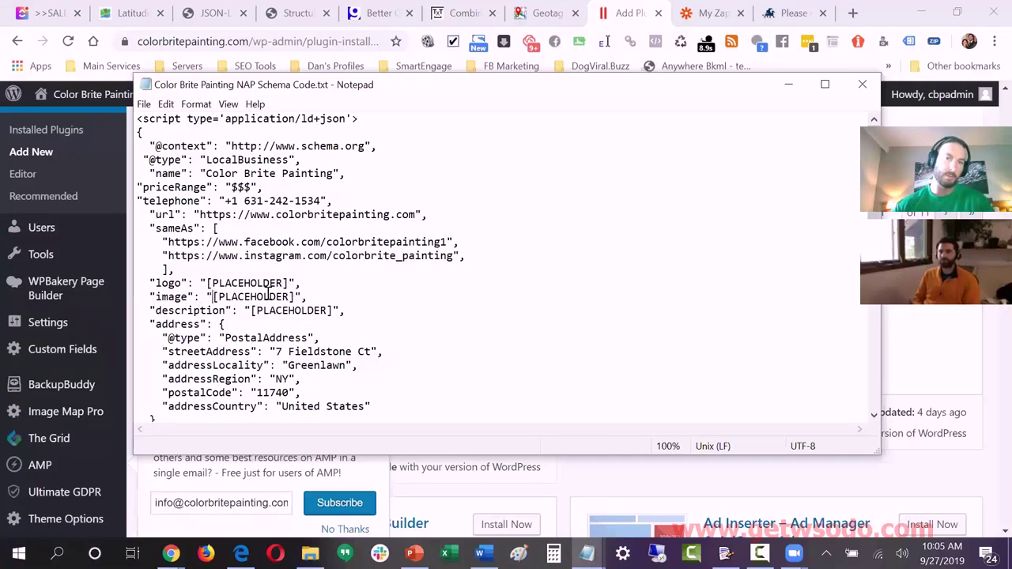
pyautogui.hotkey('shift', 'Right')
pyautogui.hotkey('shift', 'Right')
pyautogui.hotkey('shift', 'Right')
pyautogui.hotkey('shift', 'Right')
pyautogui.hotkey('shift', 'Right')
pyautogui.hotkey('shift', 'Right')
pyautogui.hotkey('shift', 'Right')
pyautogui.hotkey('shift', 'Right')
pyautogui.hotkey('shift', 'Right')
pyautogui.hotkey('shift', 'Right')
pyautogui.hotkey('shift', 'Right')
pyautogui.hotkey('shift', 'Right')
pyautogui.hotkey('shift', 'Right')
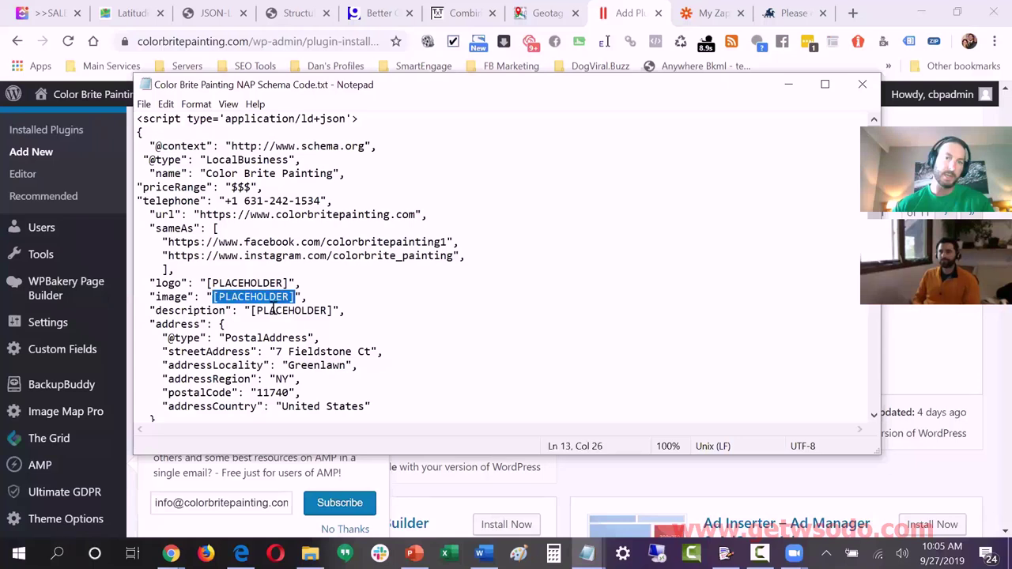
# Step: Highlight the description entry's [PLACEHOLDER] value and review the remaining address, geo, hasMap and openingHours entries
pyautogui.press('Down')
pyautogui.press('Left')
pyautogui.press('Left')
pyautogui.press('Left')
pyautogui.press('Left')
pyautogui.press('Left')
pyautogui.press('Left')
pyautogui.press('Left')
pyautogui.hotkey('shift', 'Right')
pyautogui.hotkey('shift', 'Right')
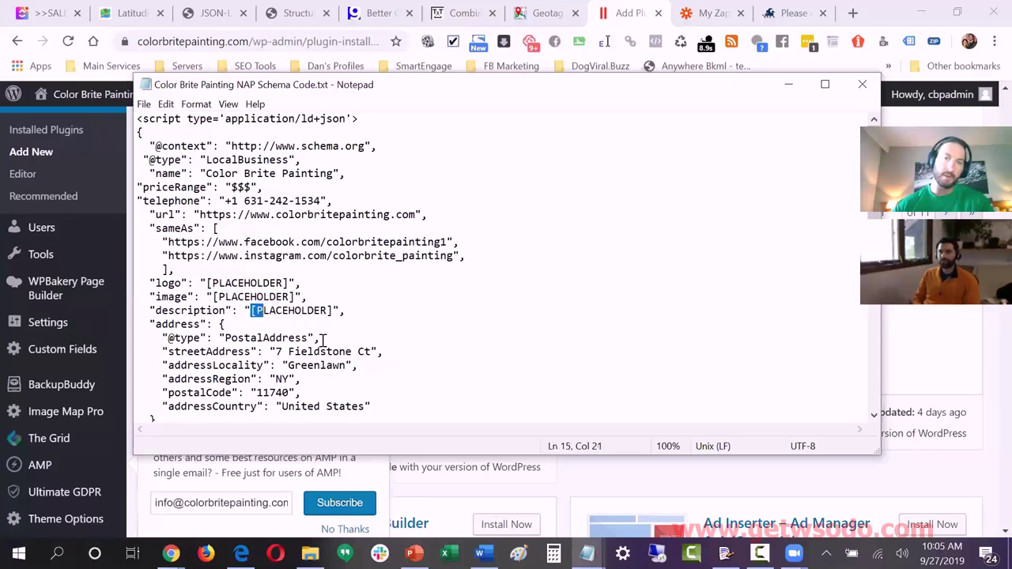
pyautogui.hotkey('shift', 'Right')
pyautogui.hotkey('shift', 'Right')
pyautogui.hotkey('shift', 'Right')
pyautogui.hotkey('shift', 'Right')
pyautogui.hotkey('shift', 'Right')
pyautogui.hotkey('shift', 'Right')
pyautogui.hotkey('shift', 'Right')
pyautogui.hotkey('shift', 'Right')
pyautogui.hotkey('shift', 'Right')
pyautogui.hotkey('shift', 'Right')
pyautogui.hotkey('shift', 'Right')
pyautogui.scroll(-2, 322, 340)
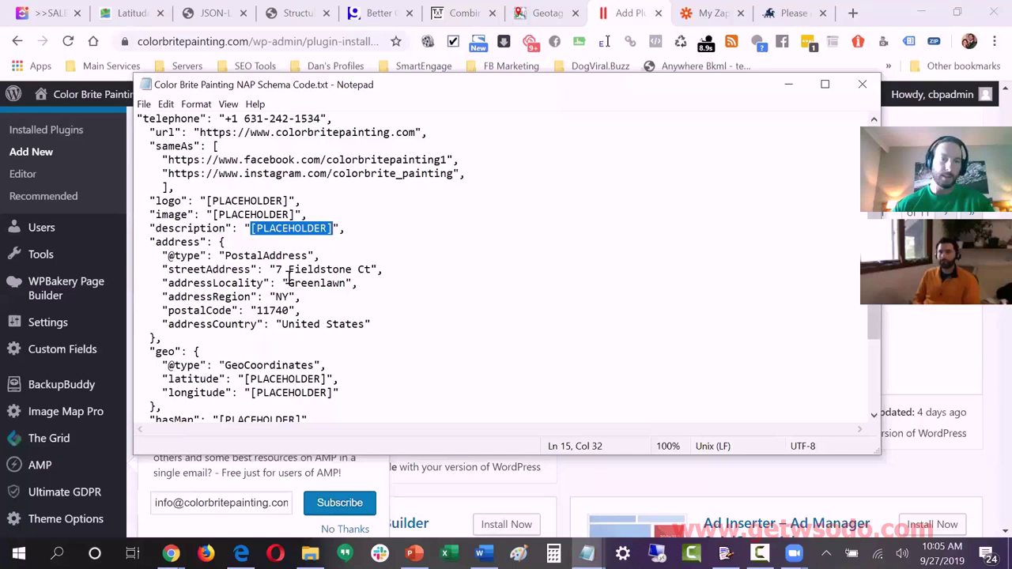
pyautogui.scroll(-1, 291, 277)
pyautogui.scroll(-1, 251, 298)
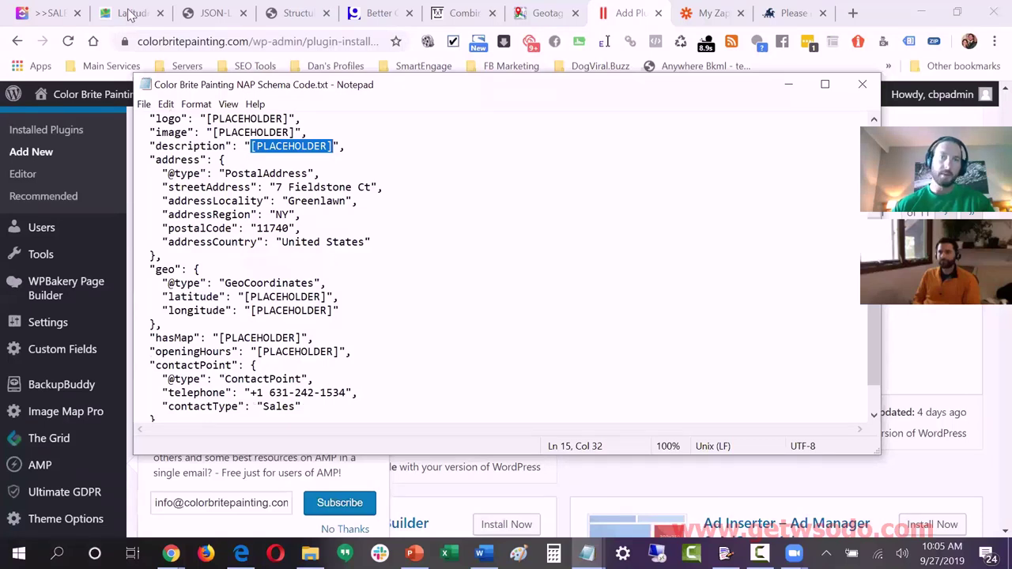
# Step: Switch to getLatLong.net in Chrome, show its address lookup field, and briefly check the NAP schema file in Notepad before returning
pyautogui.hotkey('alt', 'Tab')
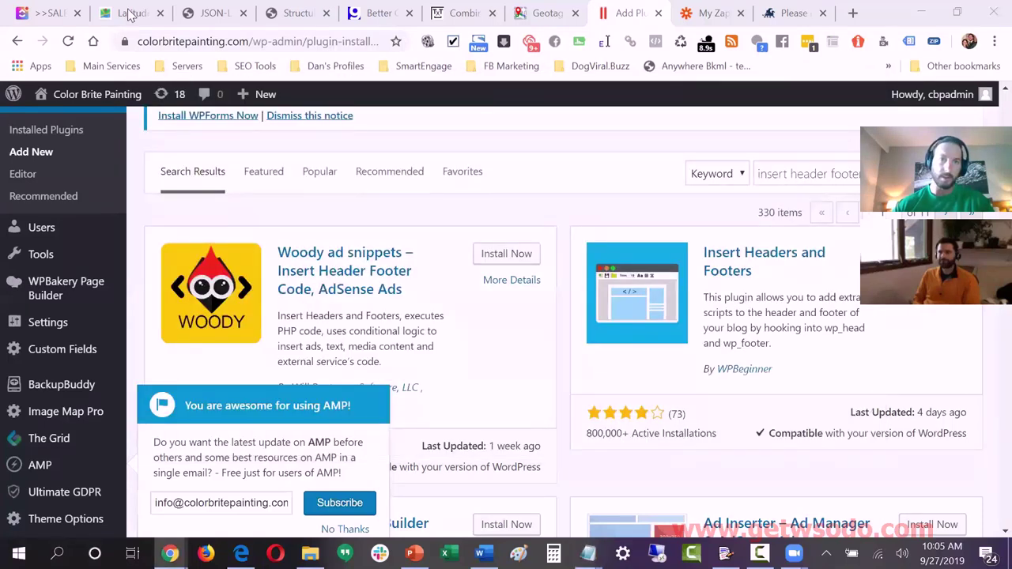
pyautogui.click(130, 14)
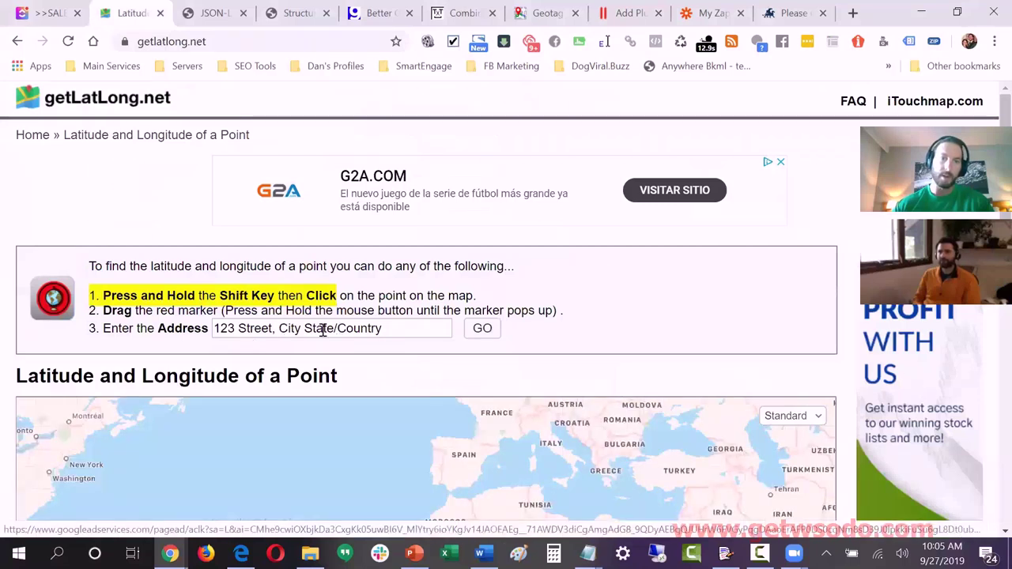
pyautogui.press('Tab')
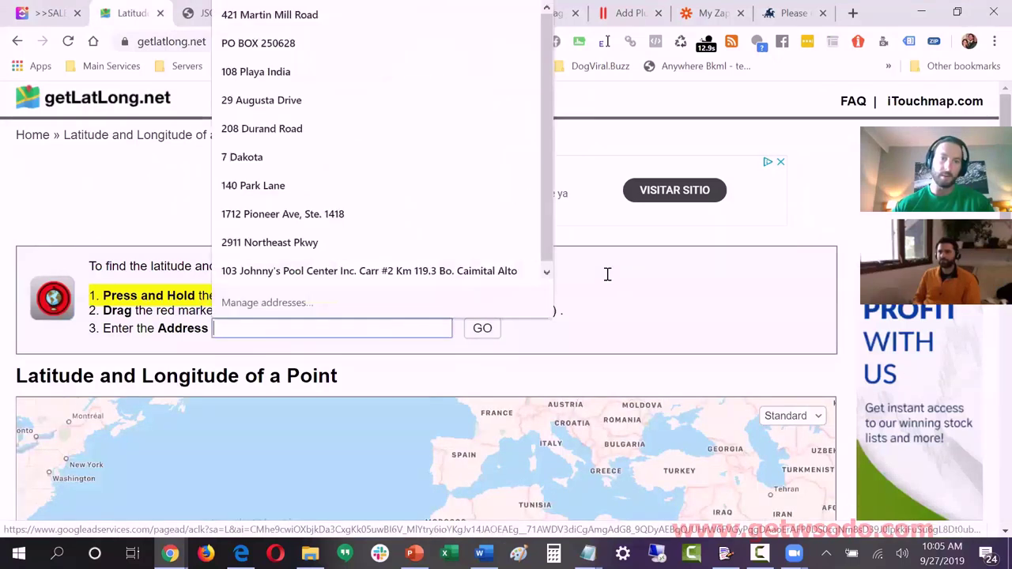
pyautogui.click(454, 357)
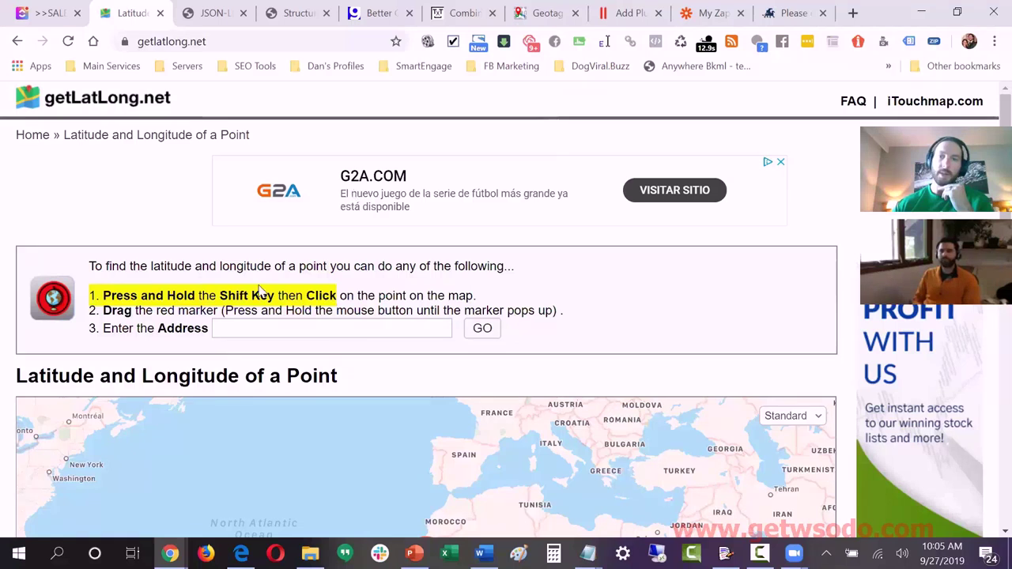
pyautogui.click(244, 331)
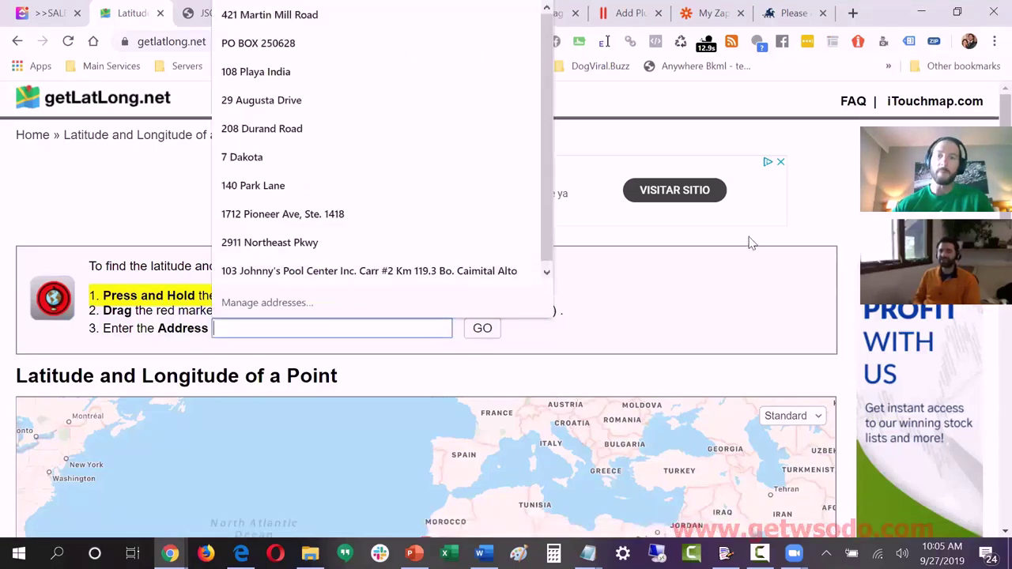
pyautogui.click(751, 244)
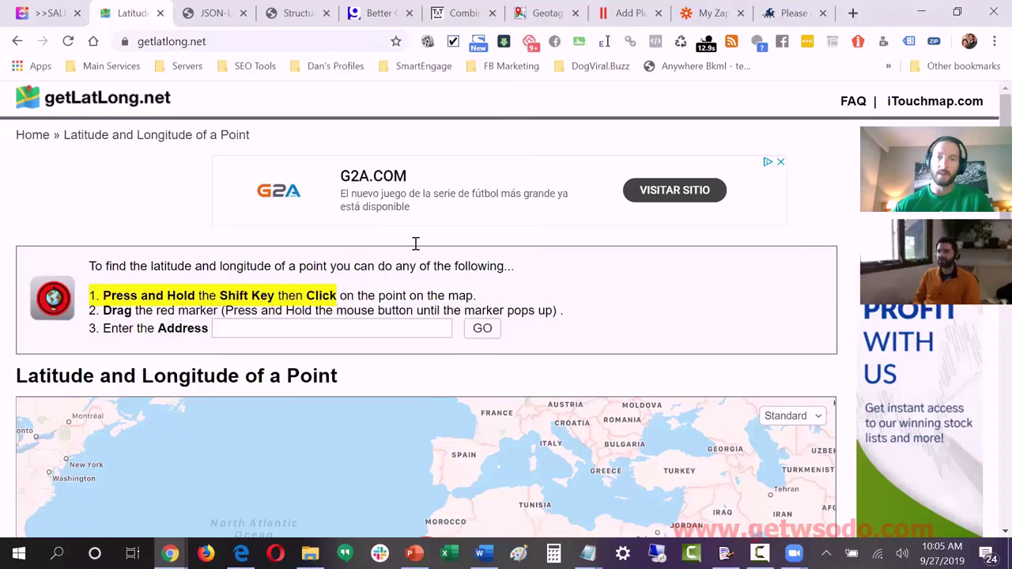
pyautogui.hotkey('alt', 'Tab')
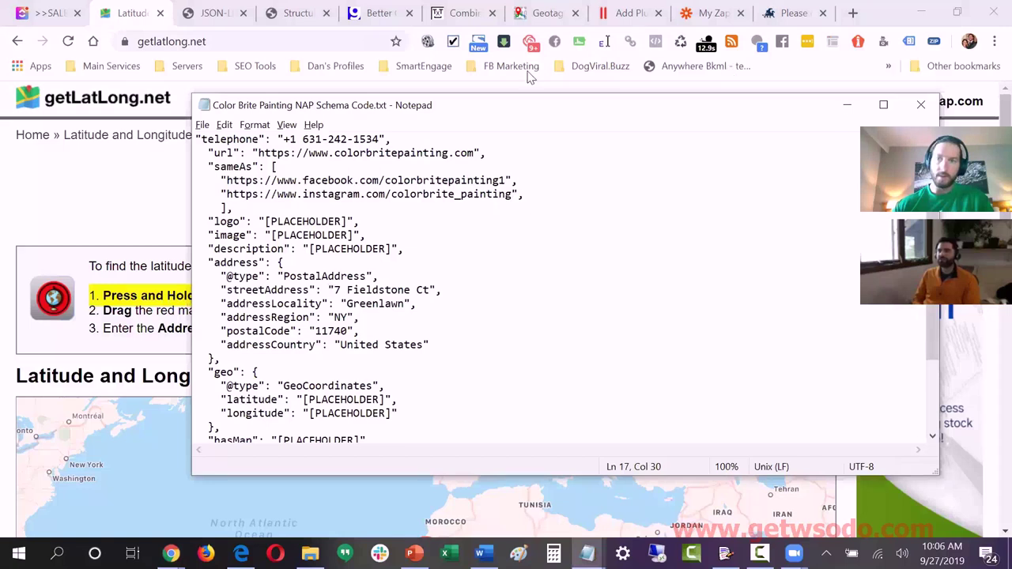
pyautogui.hotkey('alt', 'Tab')
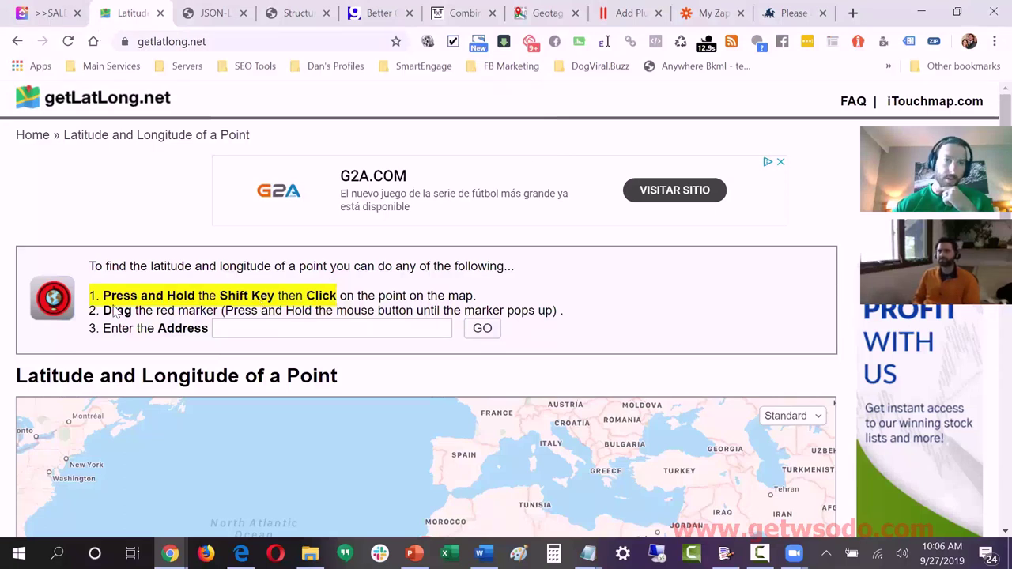
# Step: Switch to ClickUp and open the GMB / Bing Optimization list under Color Brite Painting to review its image tasks
pyautogui.hotkey('ctrl', '1')
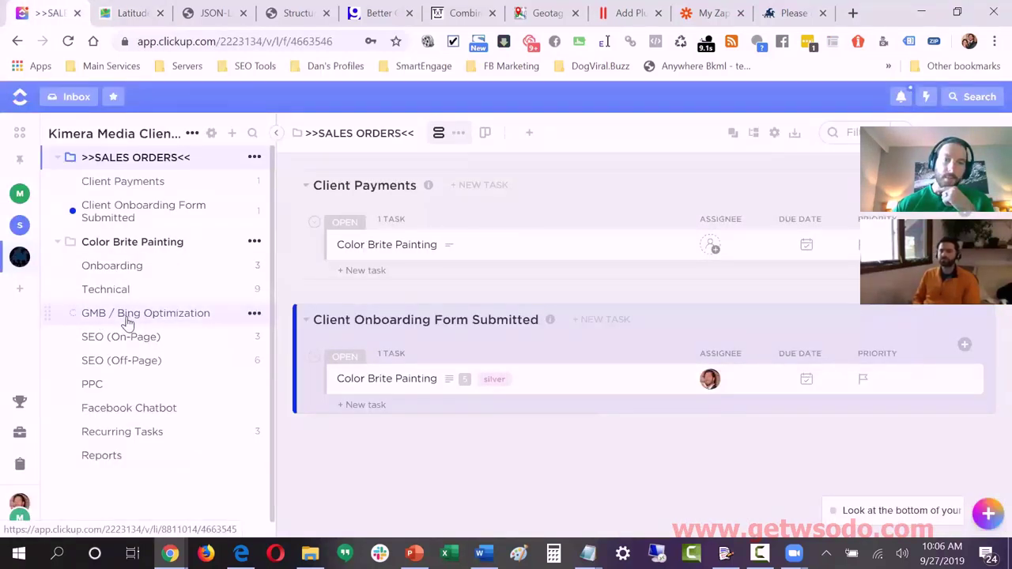
pyautogui.click(166, 316)
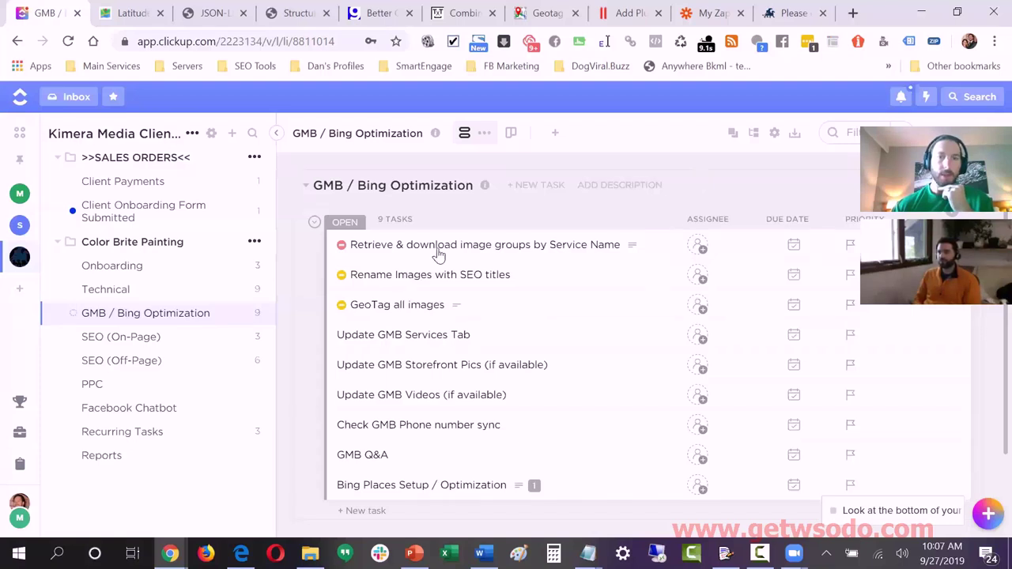
pyautogui.moveTo(477, 242); pyautogui.dragTo(477, 247)
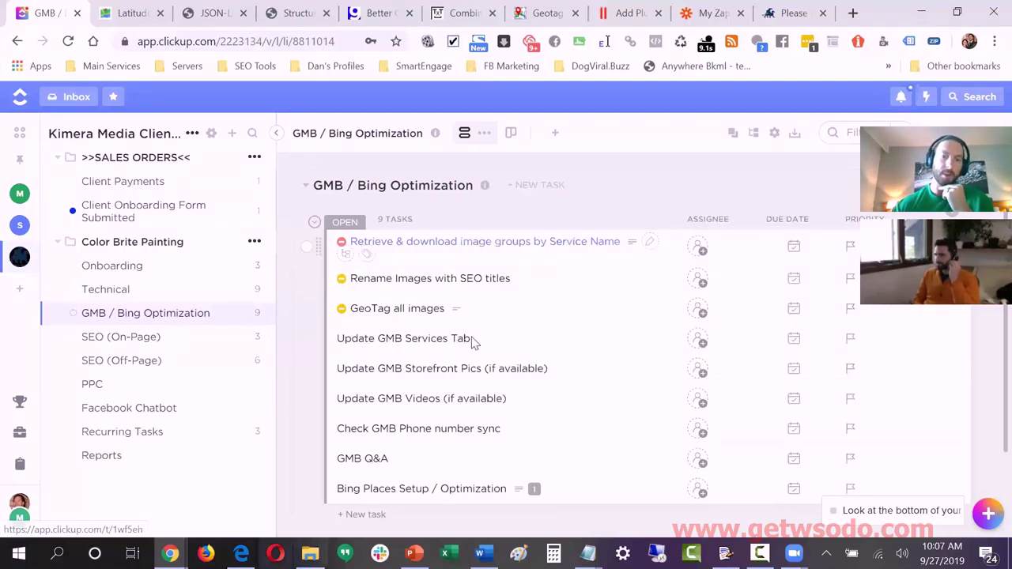
# Step: Switch to File Explorer, view the service subfolders inside Images, and go back up to the Color Brite Painting folder
pyautogui.hotkey('alt', 'Tab')
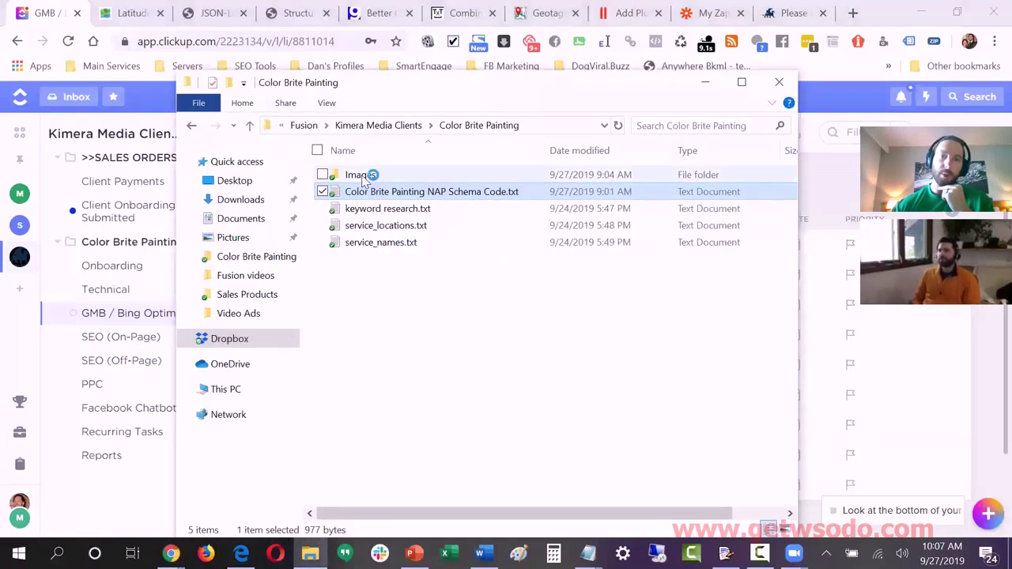
pyautogui.doubleClick(363, 177)
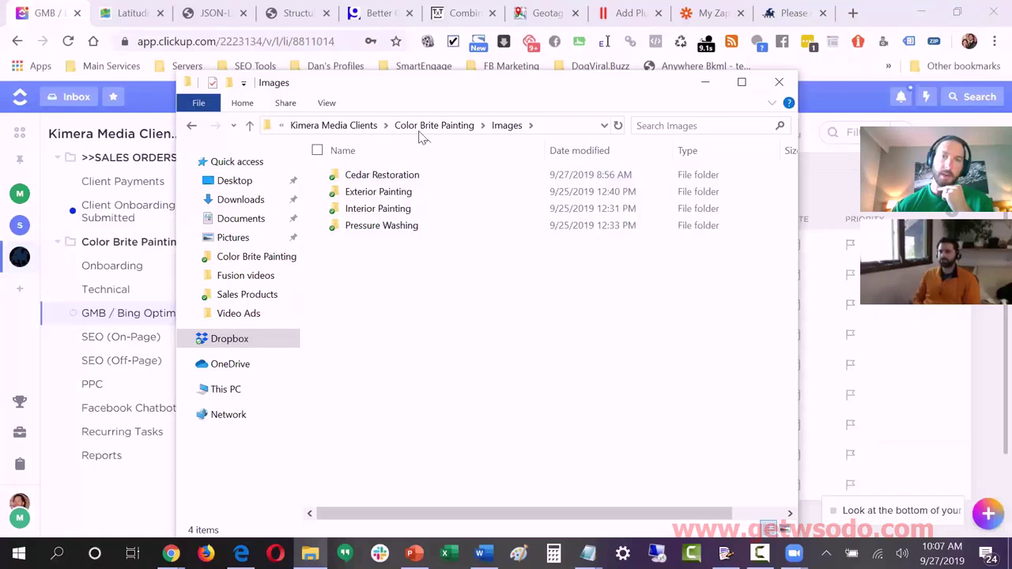
pyautogui.hotkey('alt', 'Up')
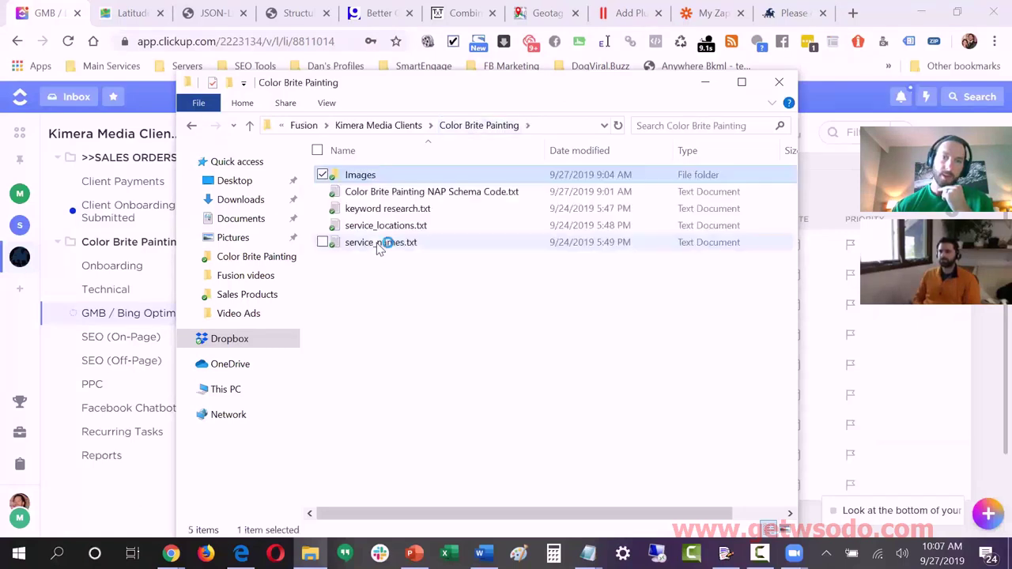
# Step: Open service_names.txt, highlight its list of services, and close the file
pyautogui.doubleClick(380, 243)
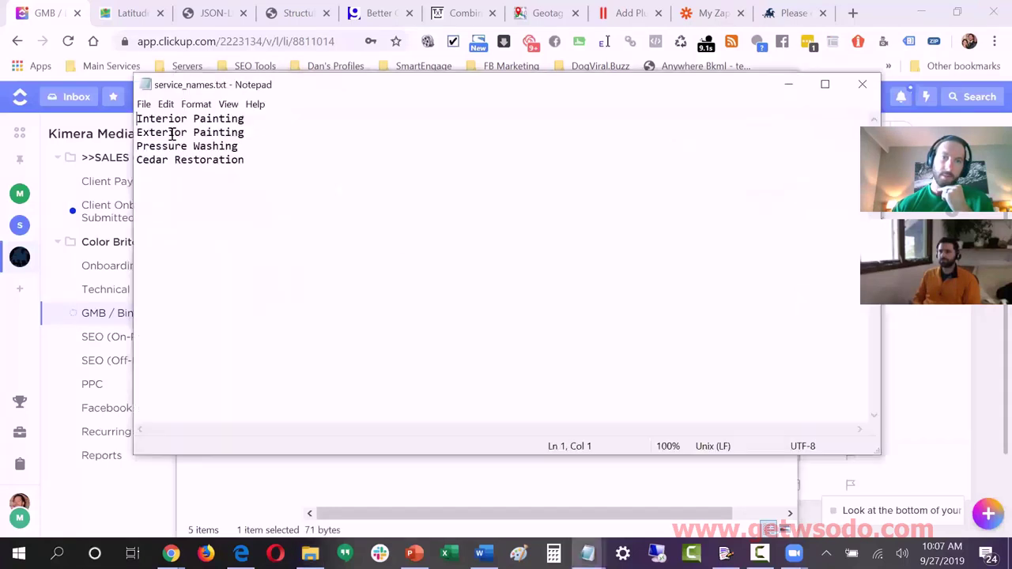
pyautogui.moveTo(155, 118); pyautogui.dragTo(275, 163)
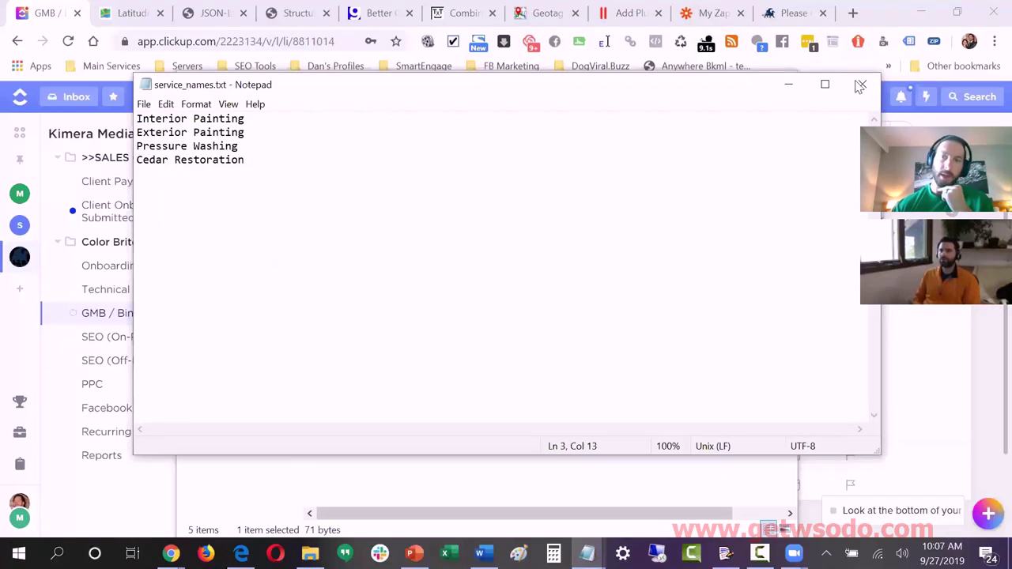
pyautogui.click(256, 312)
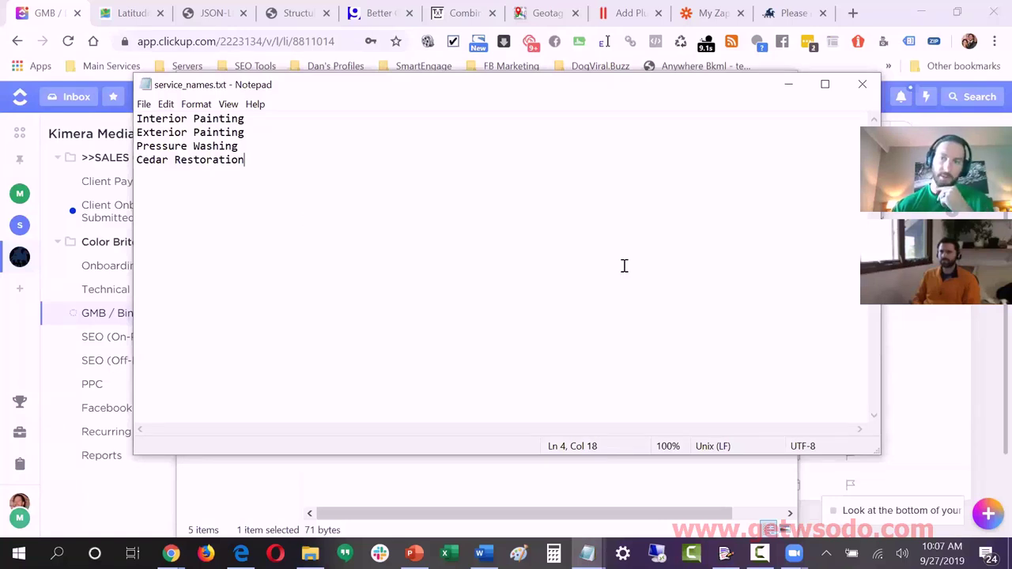
pyautogui.click(862, 84)
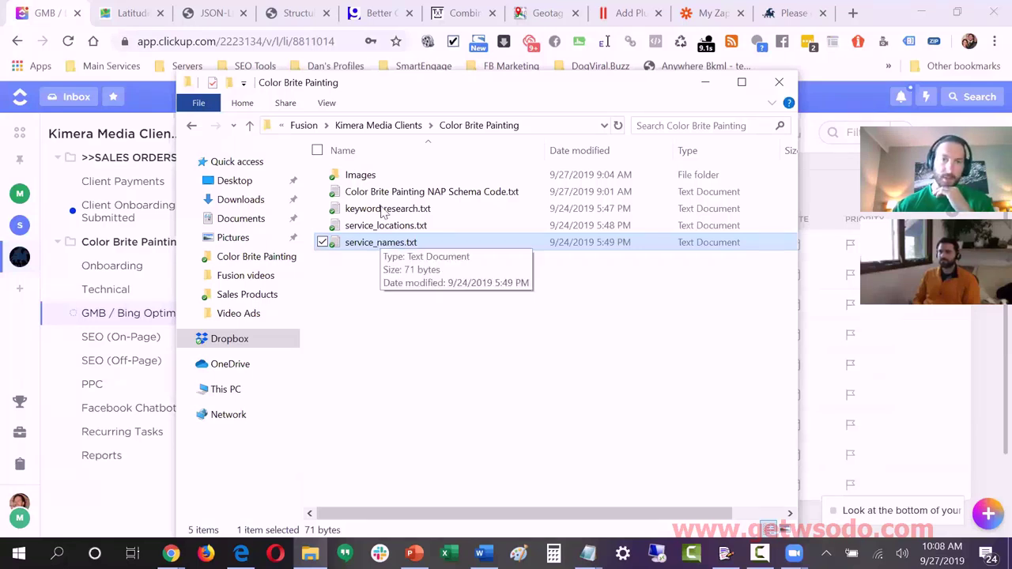
# Step: Open the Pressure Washing folder inside Images to view its downloaded pictures
pyautogui.doubleClick(367, 177)
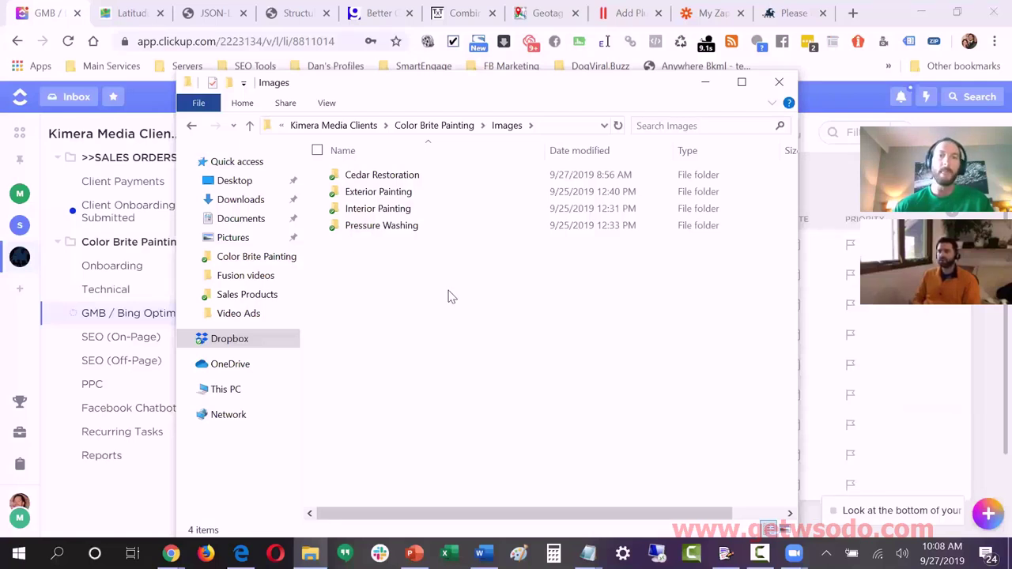
pyautogui.click(388, 179)
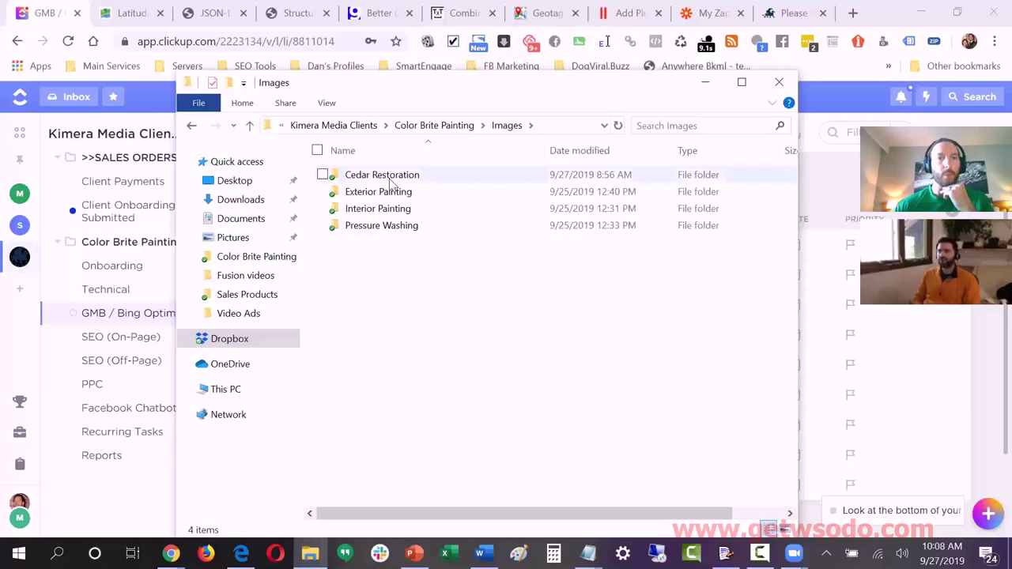
pyautogui.click(402, 228)
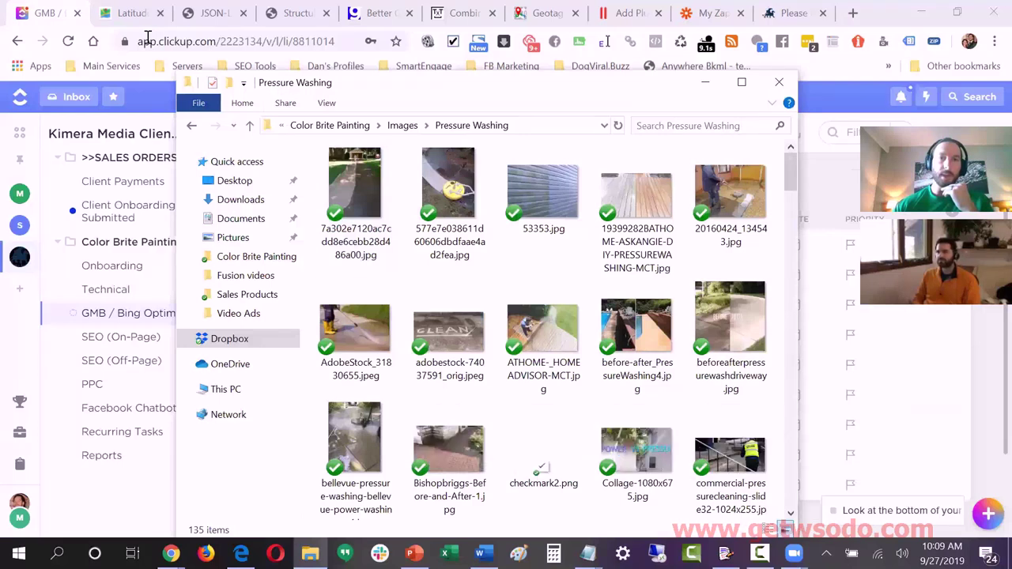
# Step: Switch to gogl.app in Chrome and search for pressure washing images with a minimum size of 800×600
pyautogui.hotkey('alt', 'Tab')
pyautogui.click(372, 13)
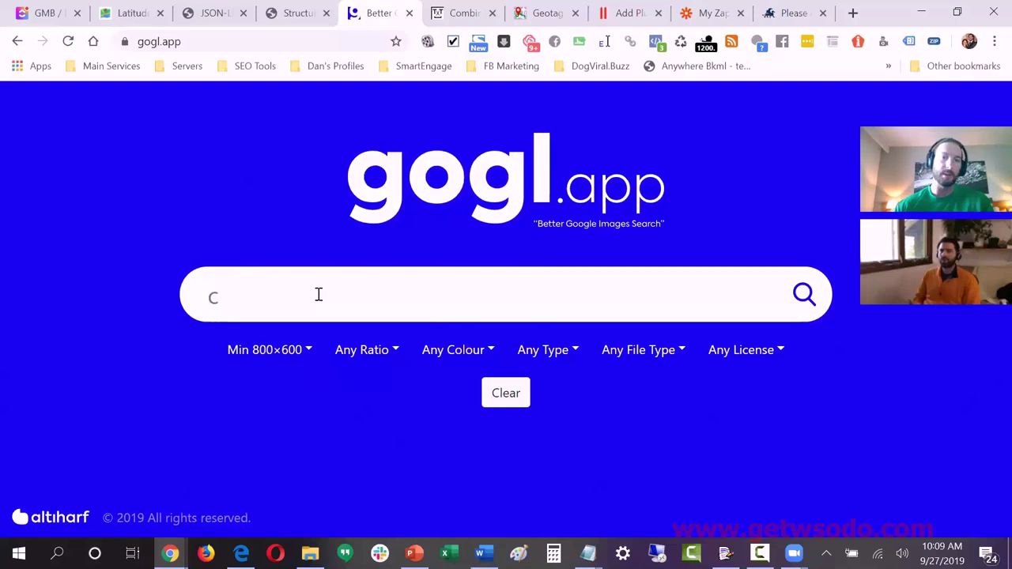
pyautogui.write('p')
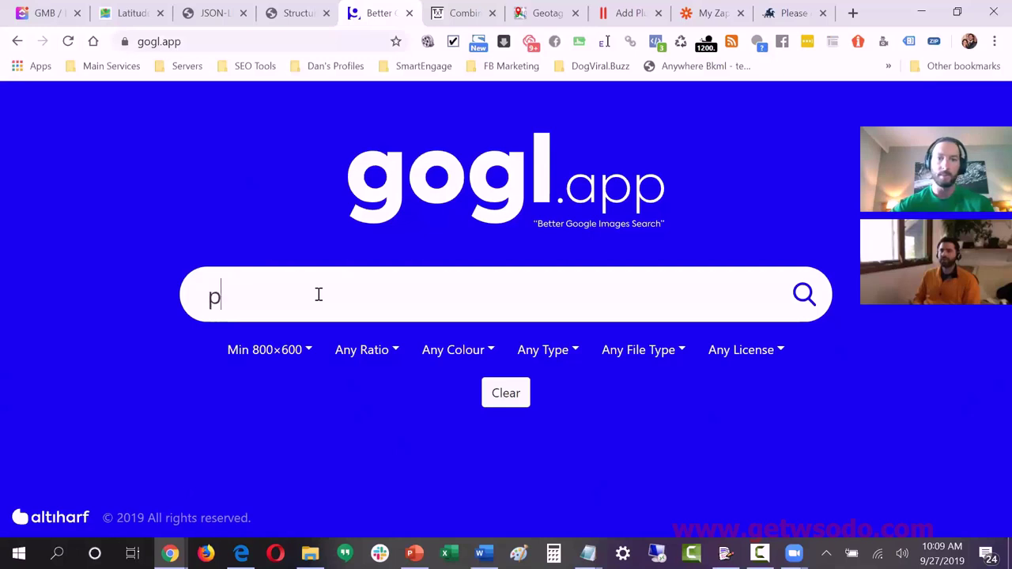
pyautogui.write('ressure washing')
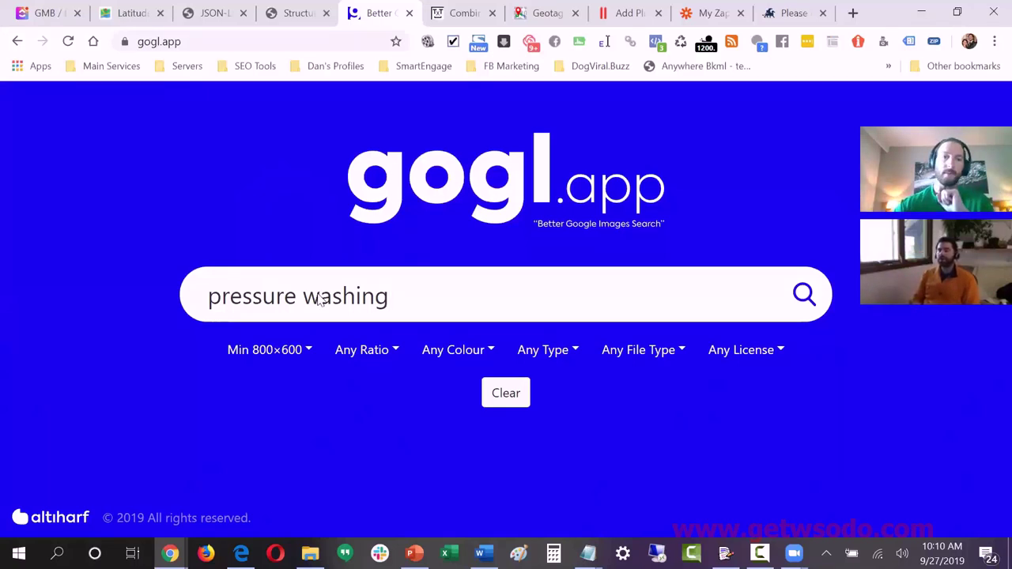
pyautogui.press('Return')
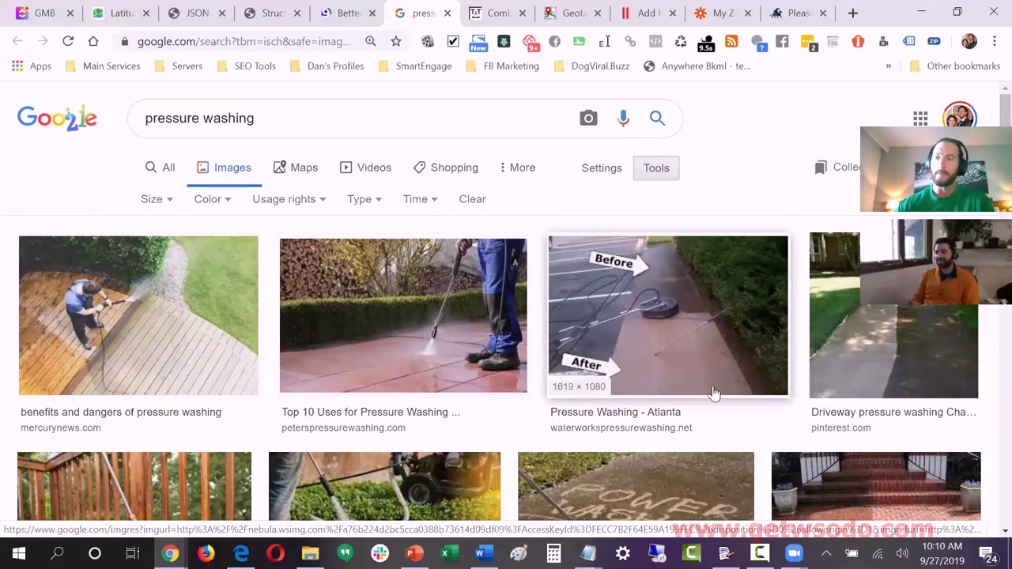
# Step: Browse the pressure washing image results, download the images as a ZIP archive, and open it
pyautogui.scroll(-3, 622, 261)
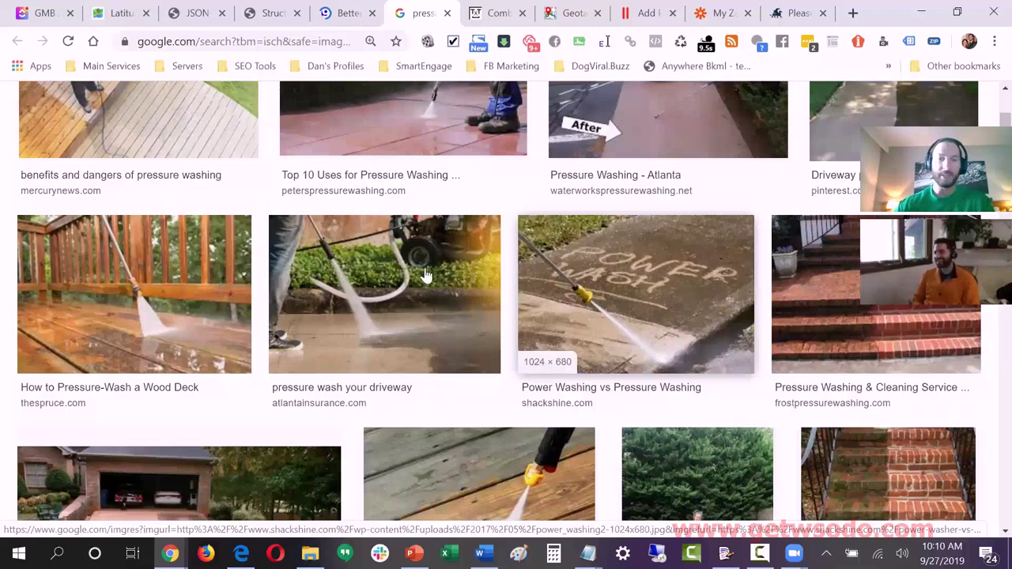
pyautogui.scroll(-3, 424, 274)
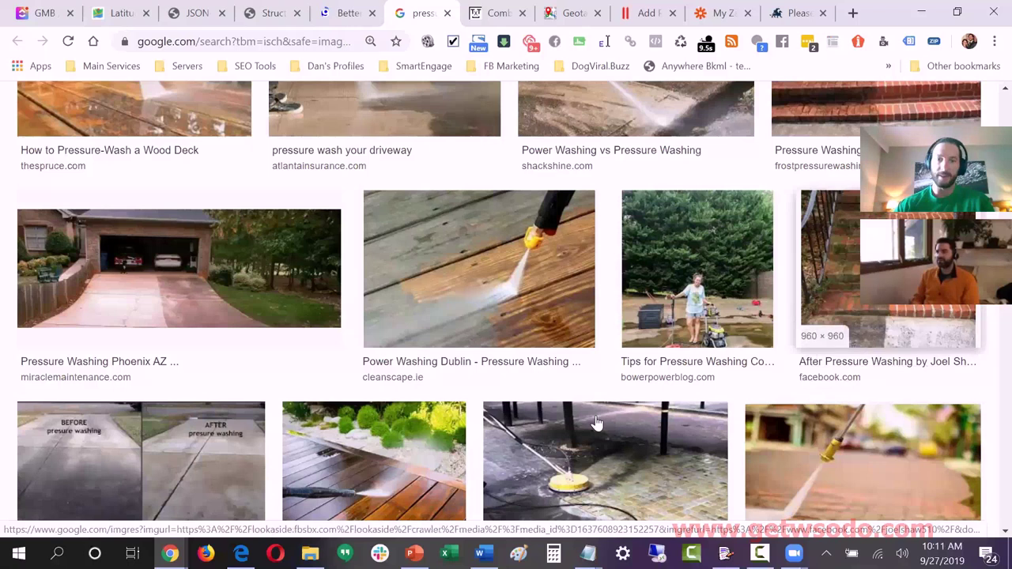
pyautogui.scroll(-1, 401, 412)
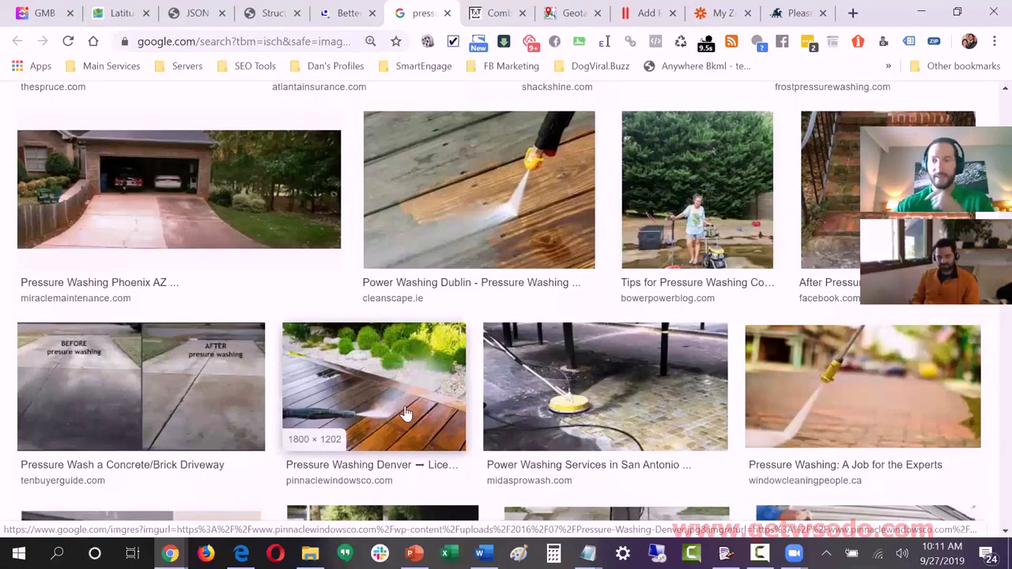
pyautogui.scroll(-1, 405, 413)
pyautogui.scroll(-2, 405, 413)
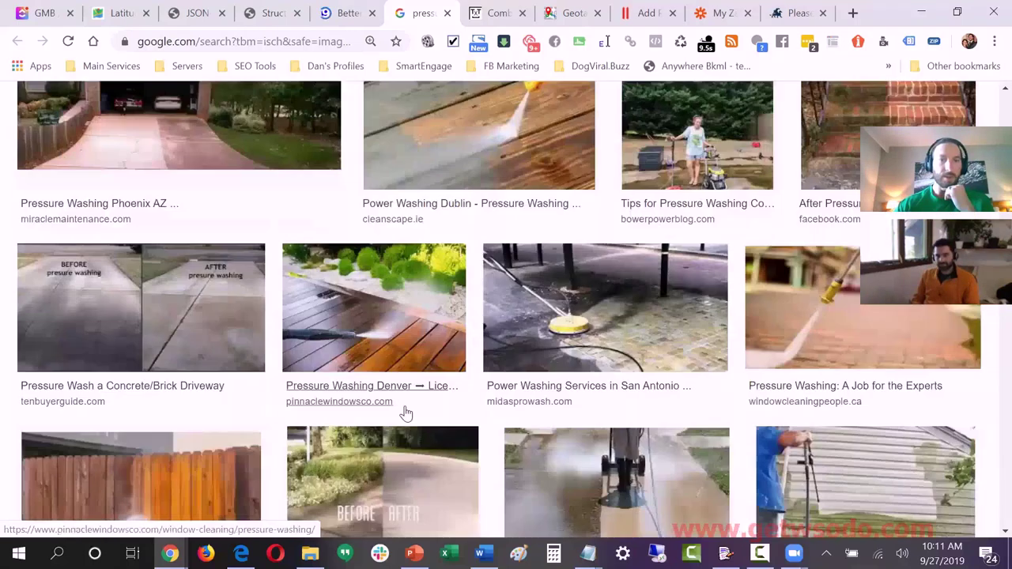
pyautogui.scroll(3, 405, 412)
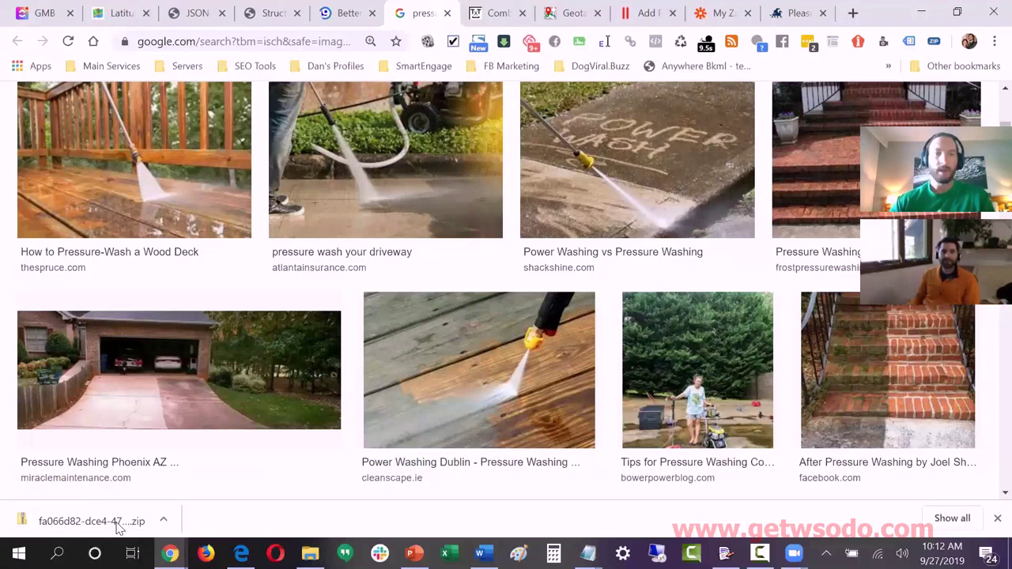
pyautogui.click(92, 518)
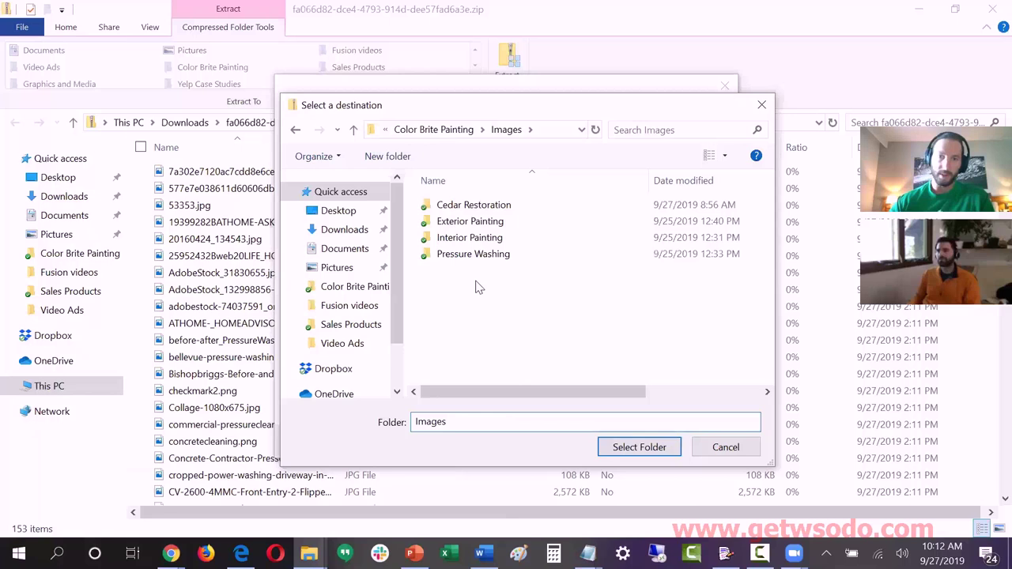
# Step: Create a folder named Pressure Washing 2 inside Images and extract the ZIP archive's files into it
pyautogui.rightClick(475, 246)
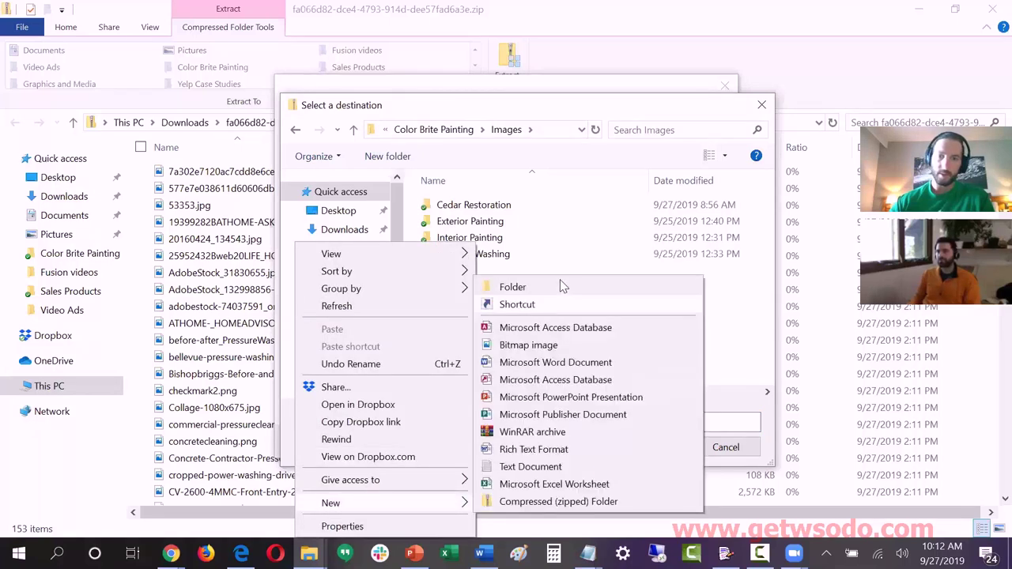
pyautogui.press('Escape')
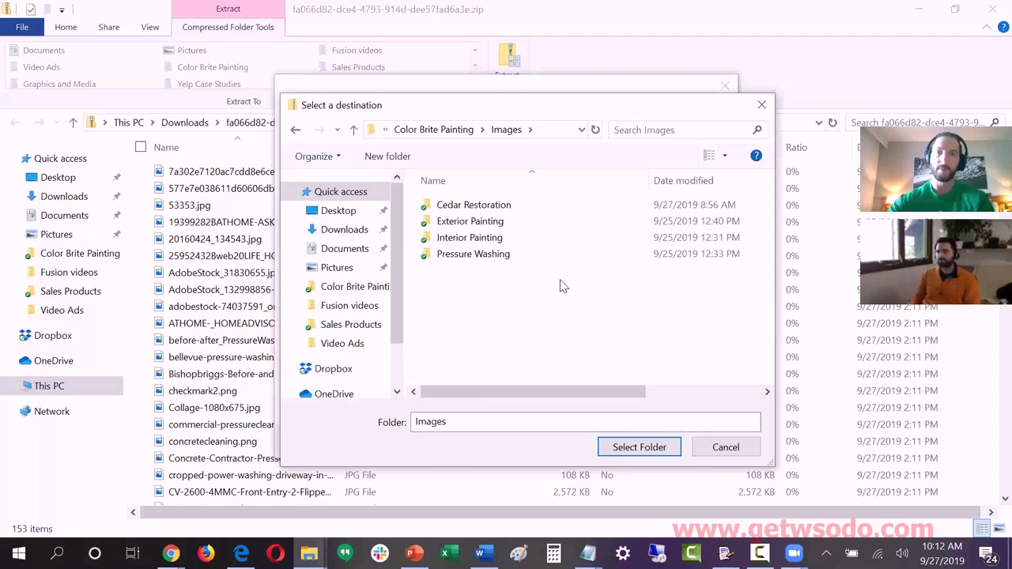
pyautogui.write('Pressure Was')
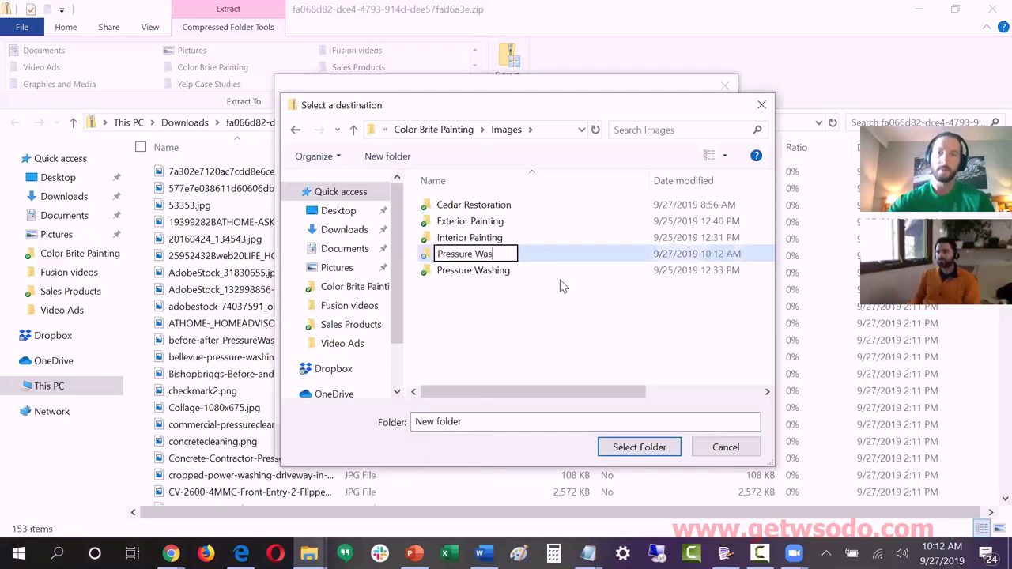
pyautogui.write('hing 2')
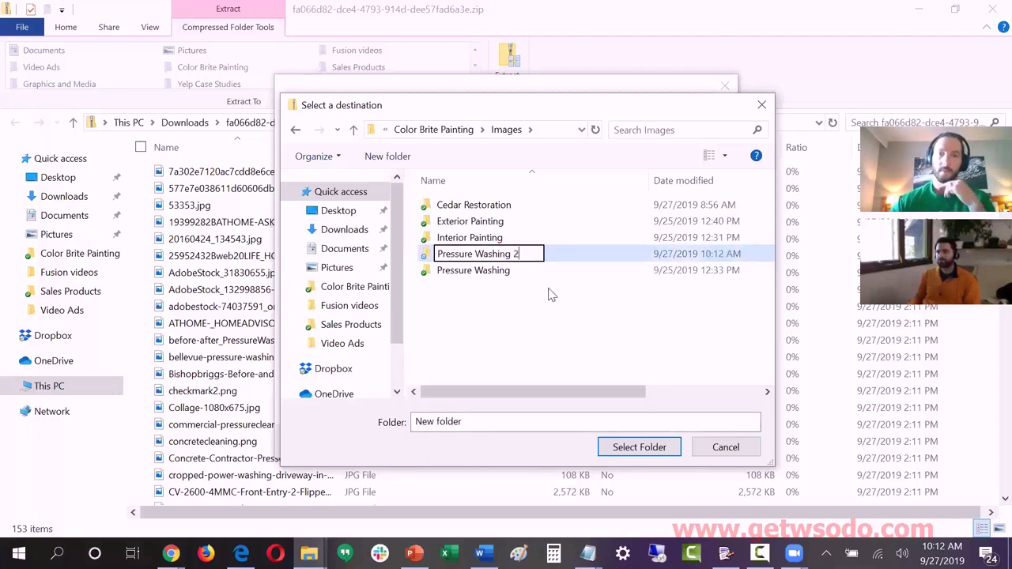
pyautogui.click(634, 452)
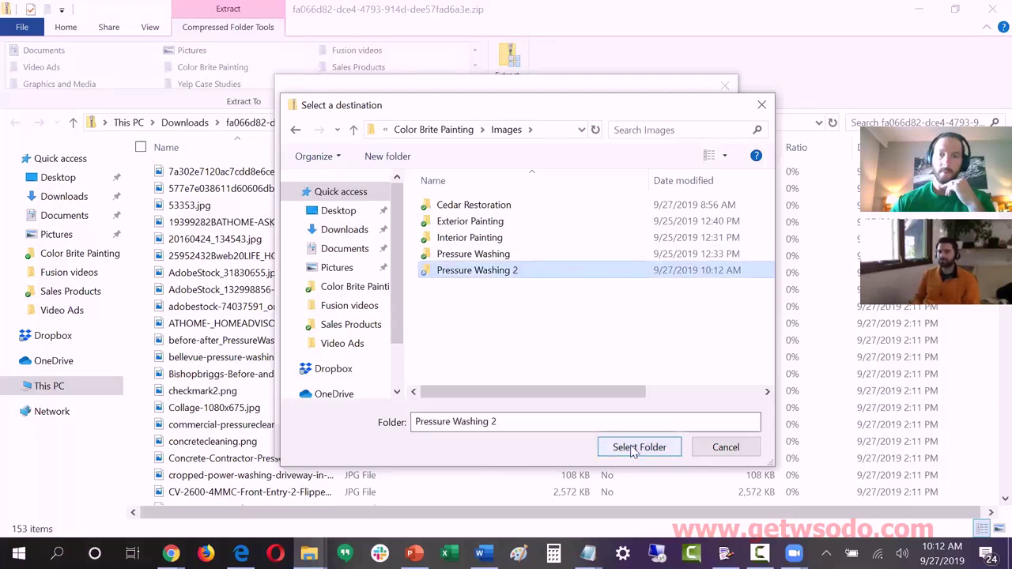
pyautogui.click(633, 452)
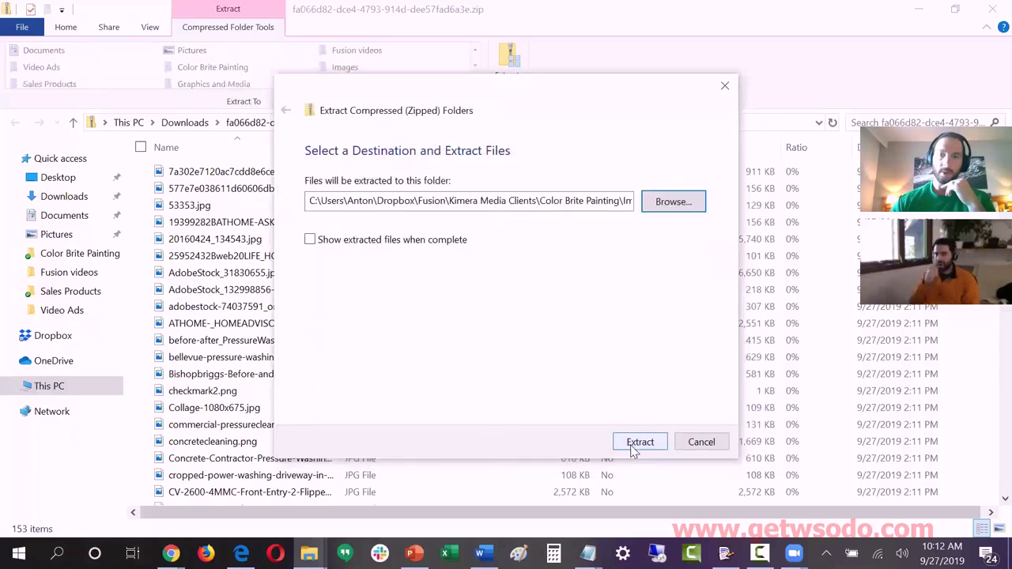
pyautogui.click(634, 451)
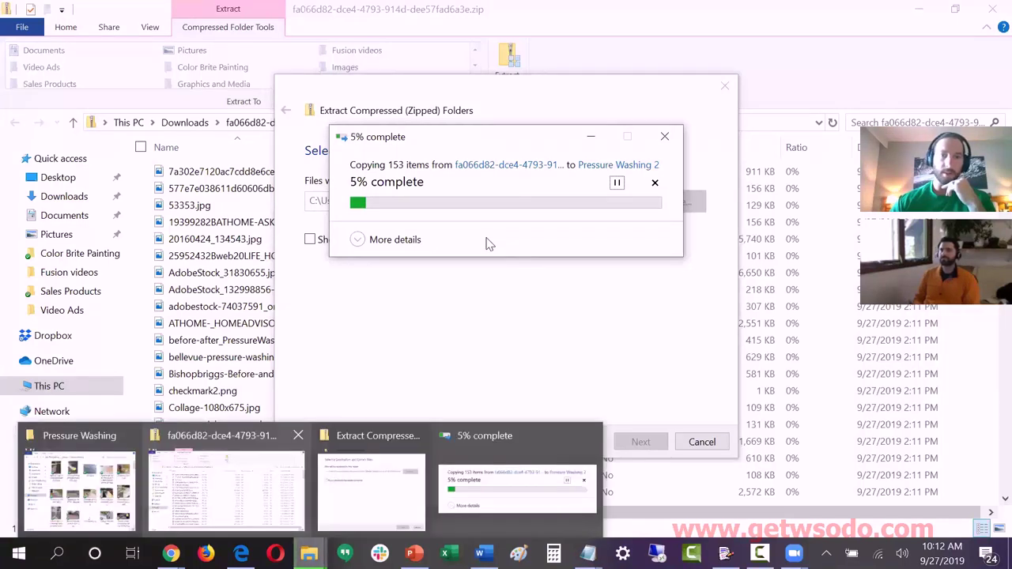
# Step: Bring up the Pressure Washing folder window maximized and skip the duplicate pressure-wash.jpg in the extraction
pyautogui.click(253, 196)
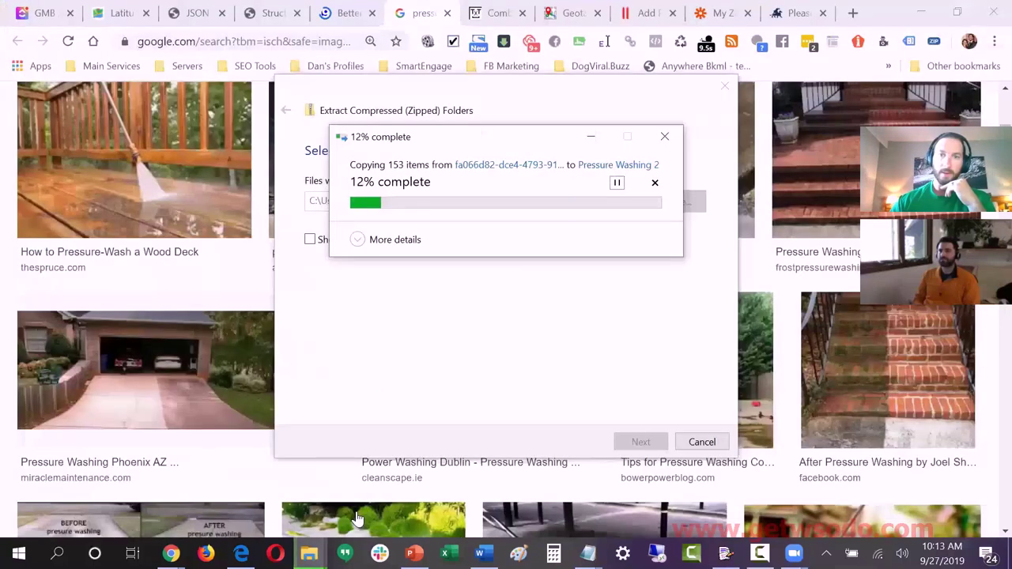
pyautogui.click(356, 518)
pyautogui.moveTo(221, 485)
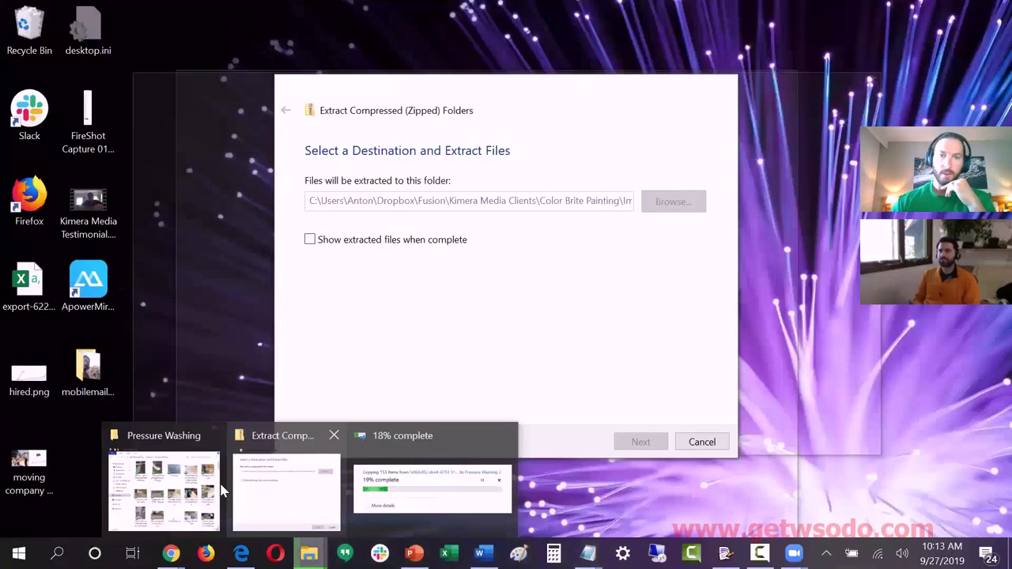
pyautogui.click(755, 97)
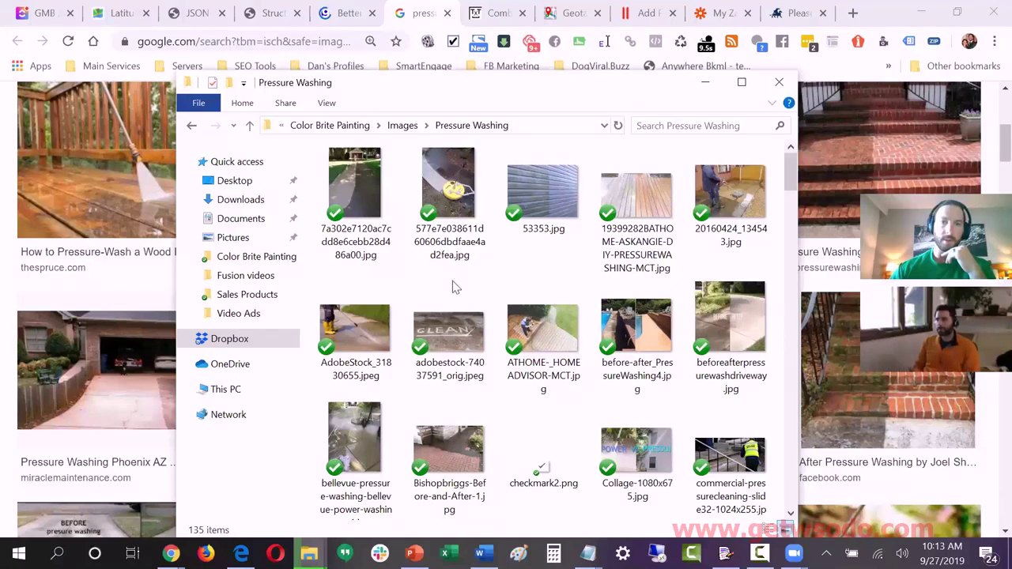
pyautogui.press('super+Up')
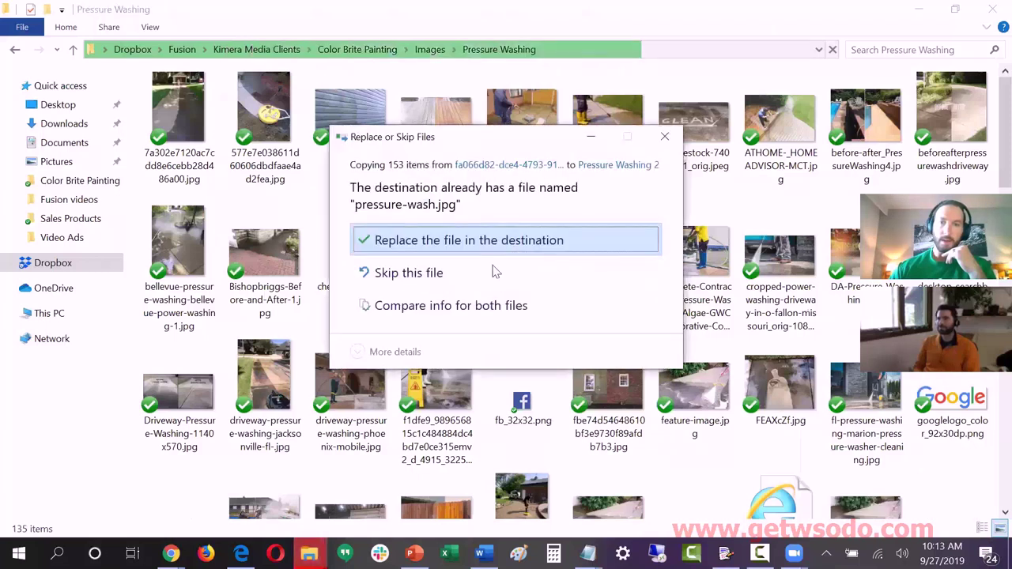
pyautogui.click(428, 273)
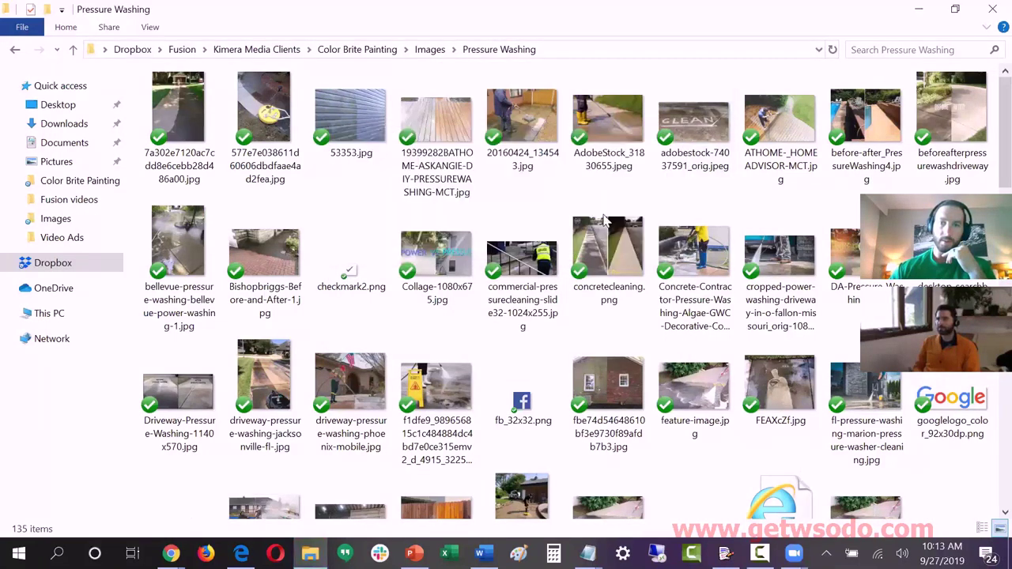
# Step: Display the pictures in the Pressure Washing folder as extra large icons
pyautogui.rightClick(569, 323)
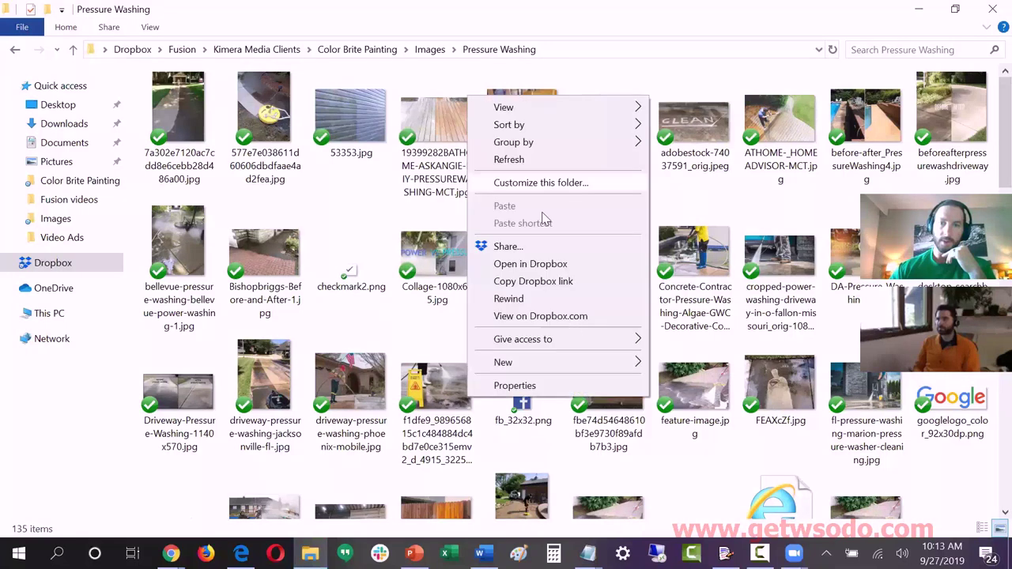
pyautogui.click(528, 111)
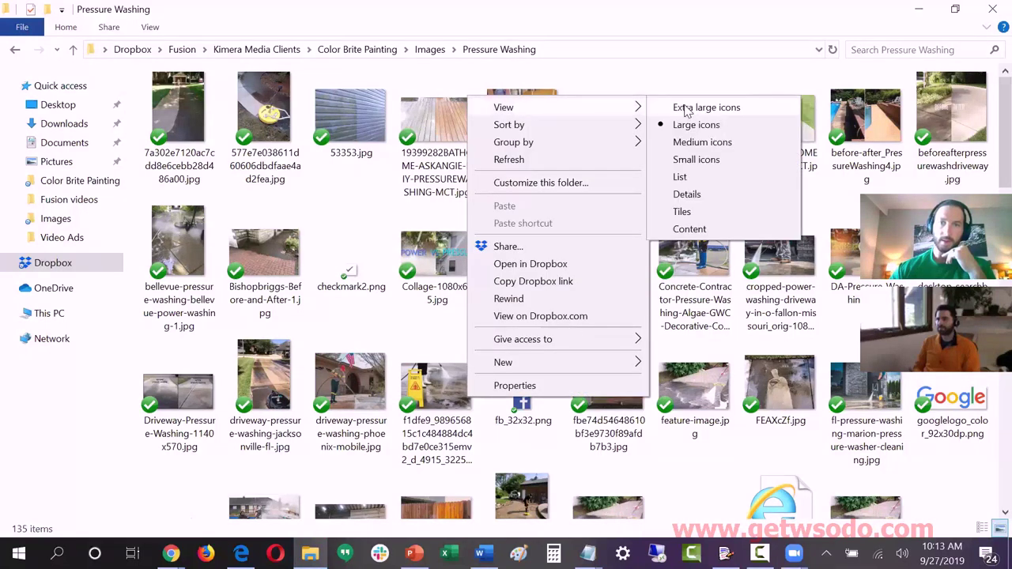
pyautogui.click(706, 107)
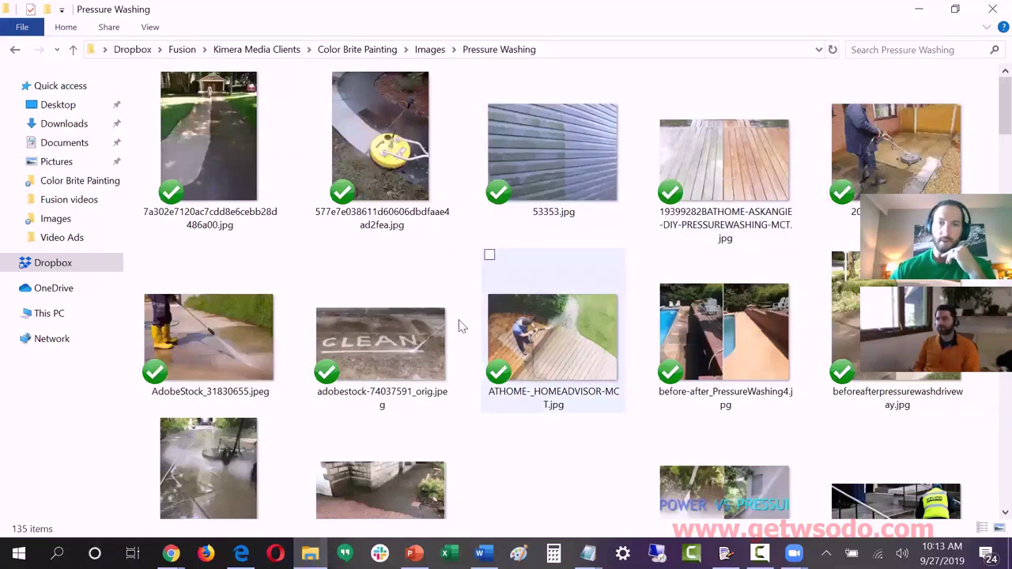
# Step: Delete the irrelevant files checkmark2.png and desktop_searchbox_sprites302_hr.webp from the Pressure Washing folder
pyautogui.scroll(-1, 419, 339)
pyautogui.scroll(-3, 522, 336)
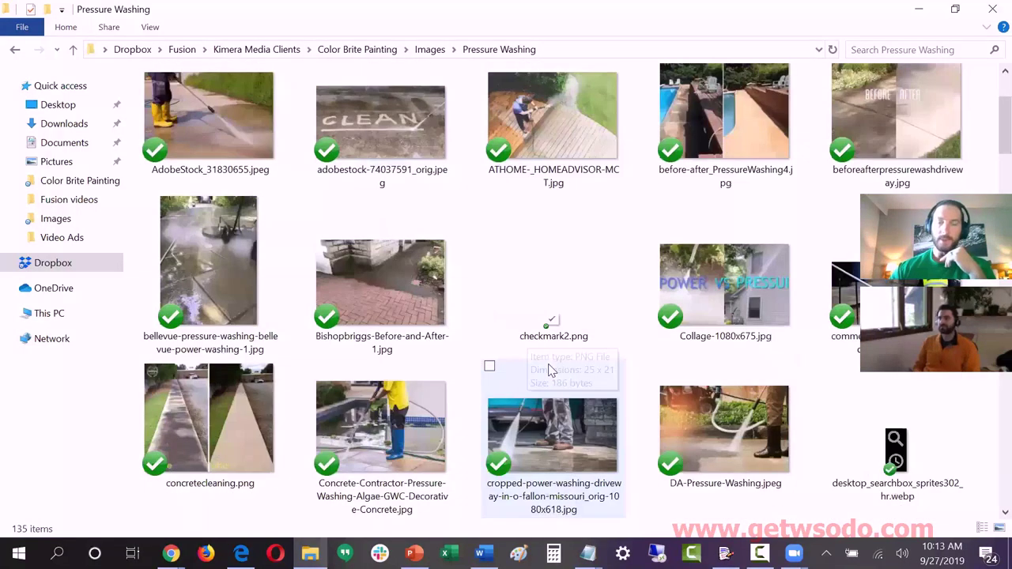
pyautogui.click(546, 324)
pyautogui.press('Delete')
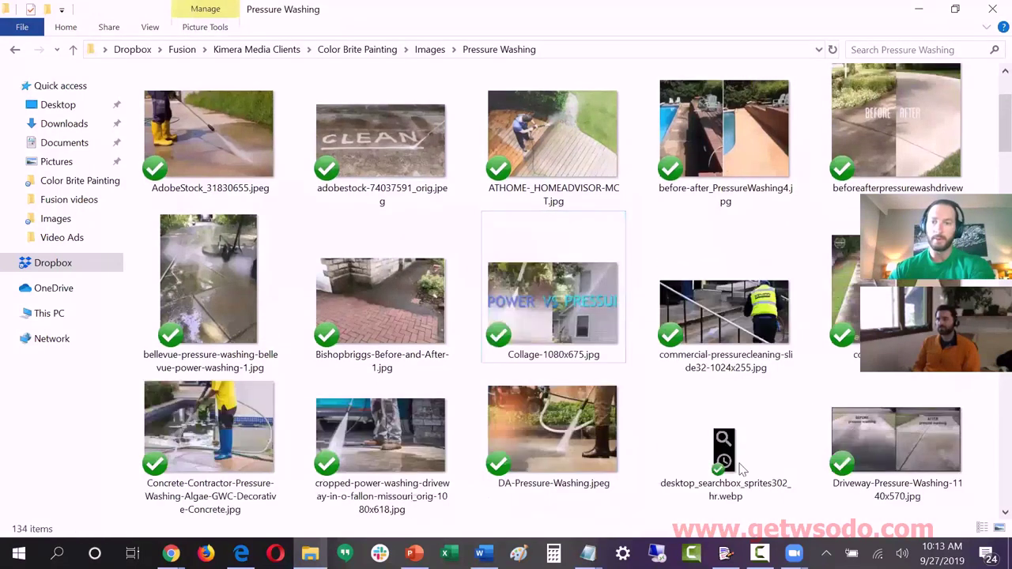
pyautogui.click(740, 470)
pyautogui.press('Delete')
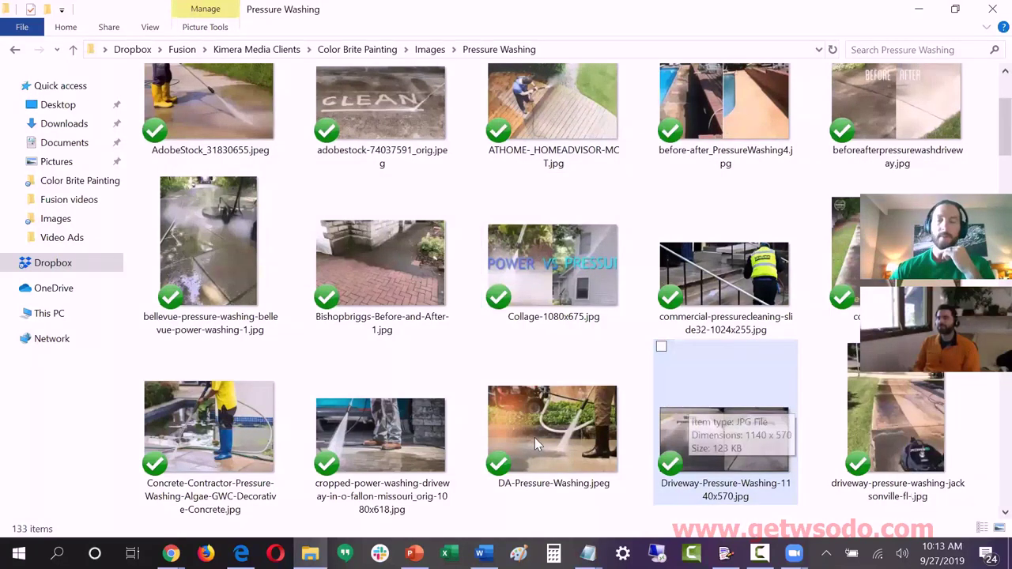
# Step: Delete fb_32x32.png, googlelogo_color_92x30dp.png and googlemic_color_24dp.png from the Pressure Washing folder
pyautogui.scroll(-2, 589, 407)
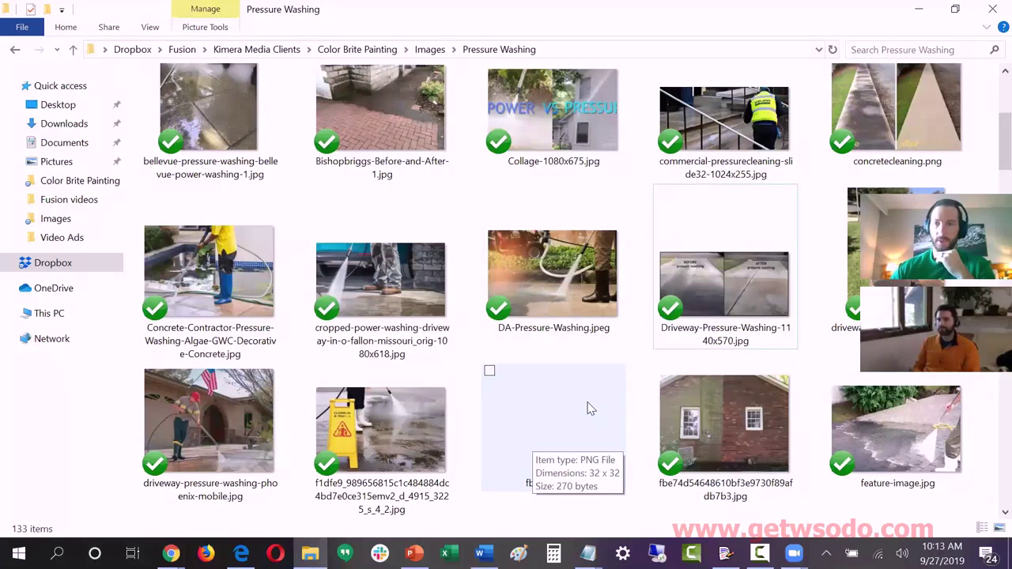
pyautogui.scroll(-2, 556, 348)
pyautogui.click(553, 336)
pyautogui.press('Delete')
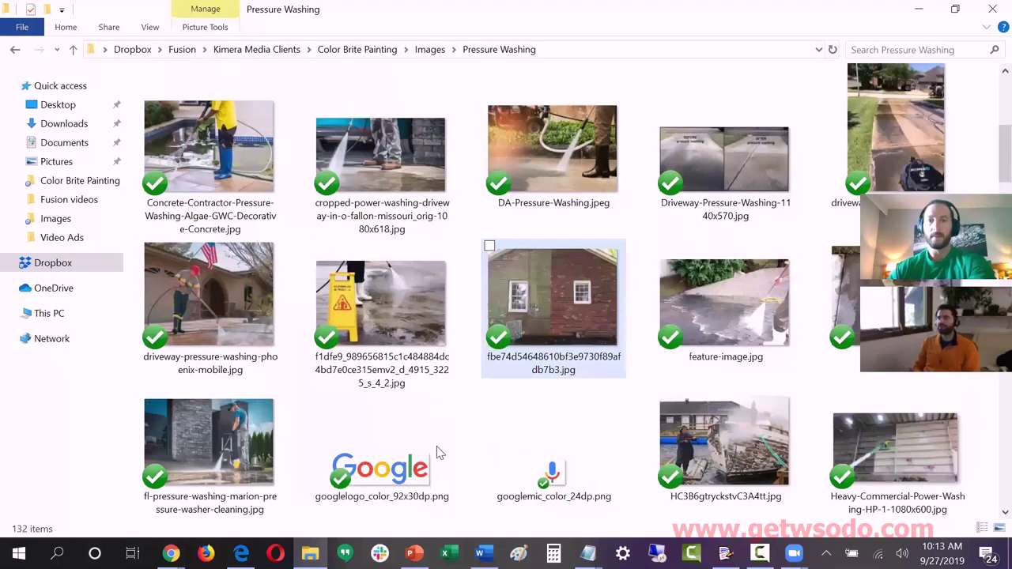
pyautogui.click(440, 453)
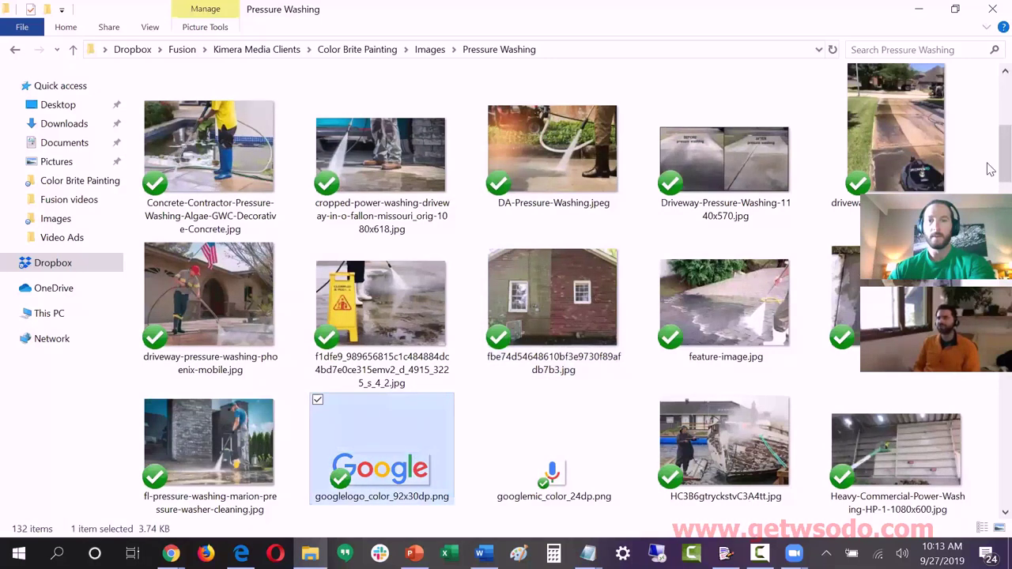
pyautogui.press('Delete')
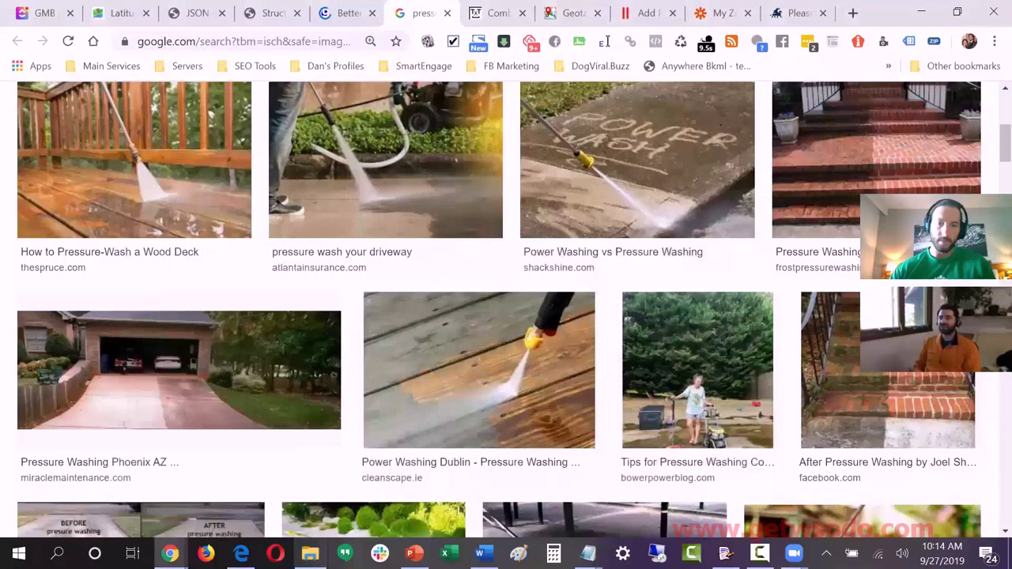
# Step: Return to File Explorer and go up through Color Brite Painting to the Kimera Media Clients folder
pyautogui.hotkey('alt', 'Tab')
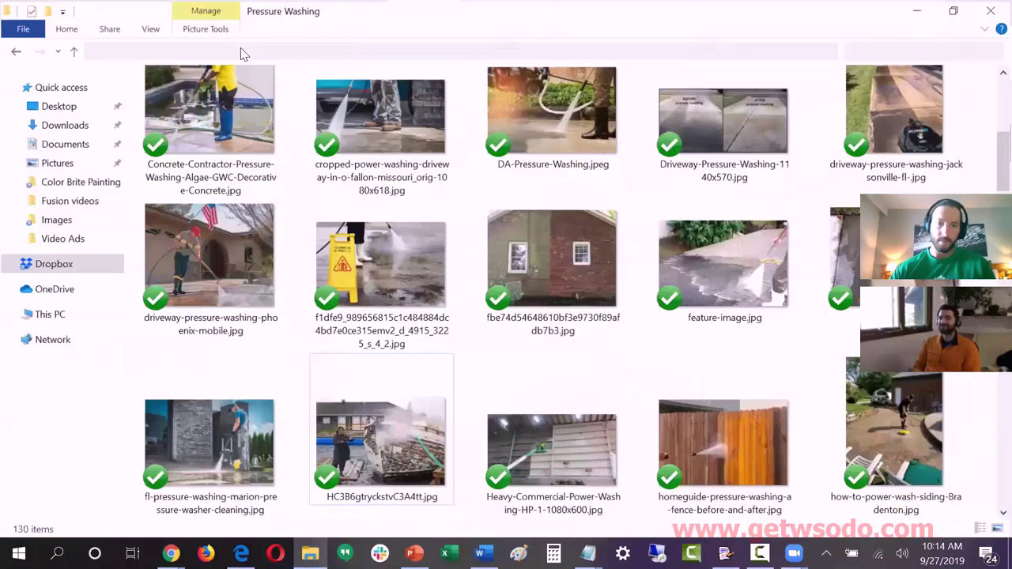
pyautogui.hotkey('alt', 'Up')
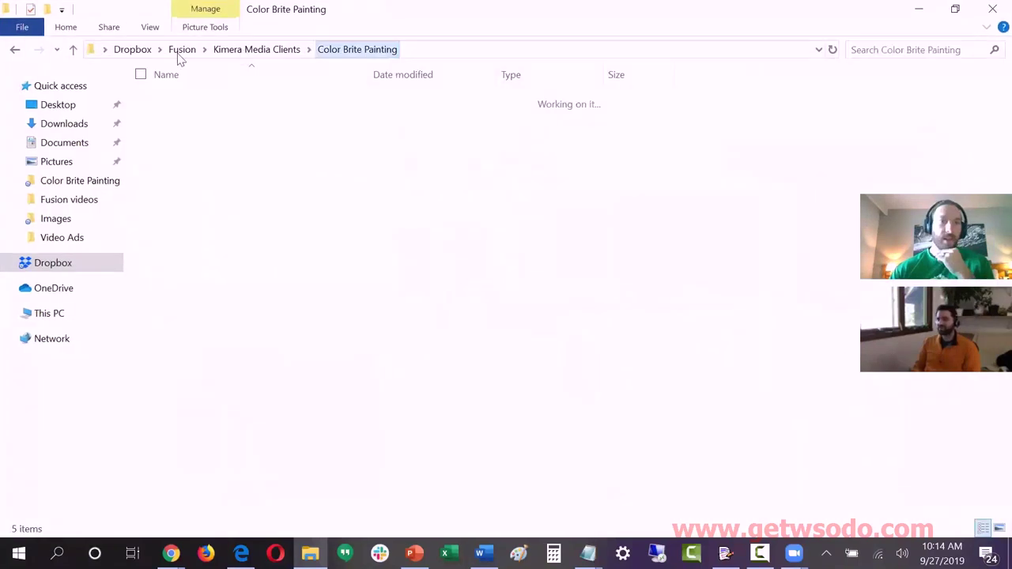
pyautogui.hotkey('alt', 'Up')
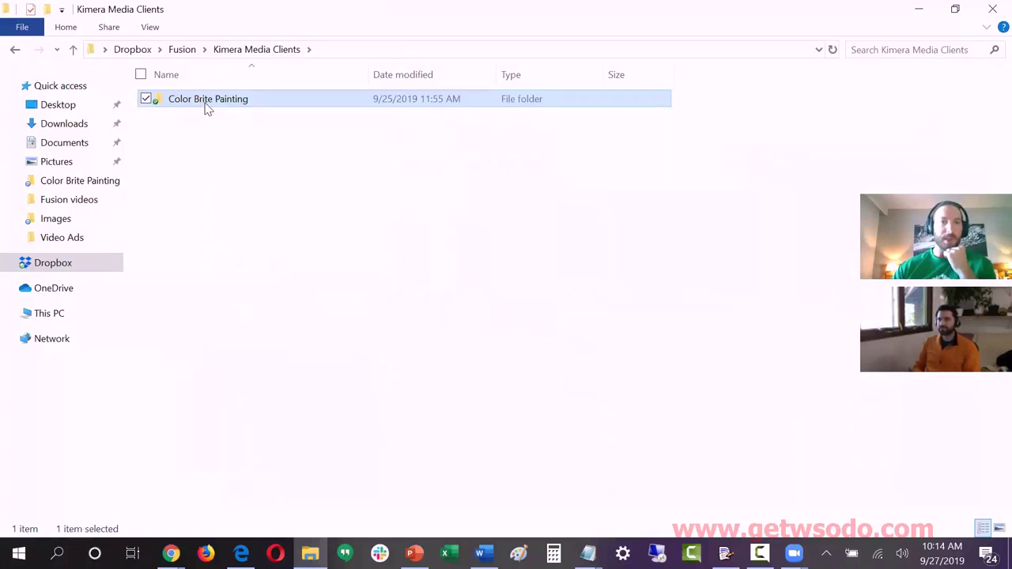
# Step: Open the Color Brite Painting folder and review service_names.txt and service_locations.txt, closing each file after reading
pyautogui.doubleClick(206, 109)
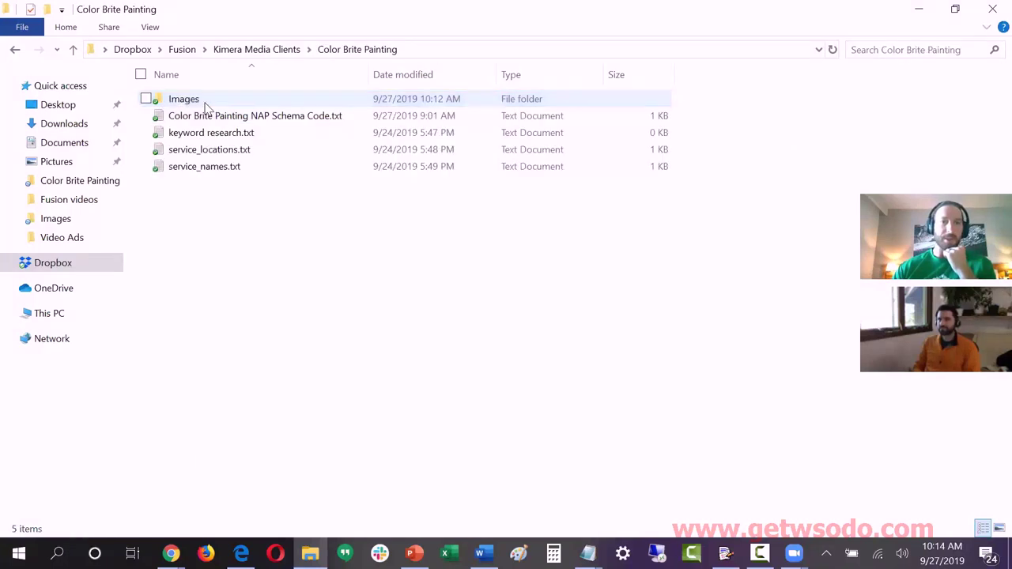
pyautogui.doubleClick(217, 166)
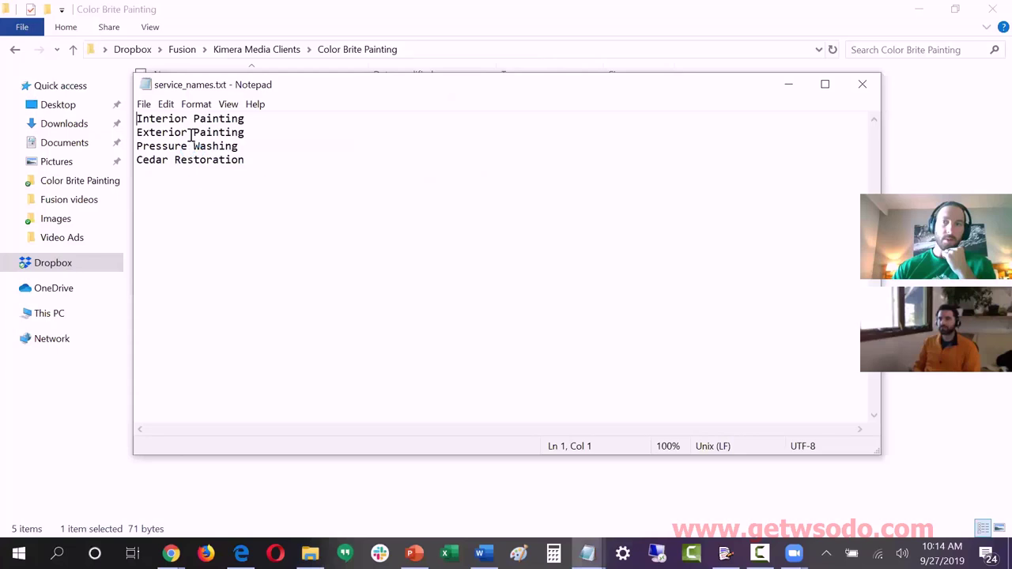
pyautogui.hotkey('alt', 'F4')
pyautogui.press('Up')
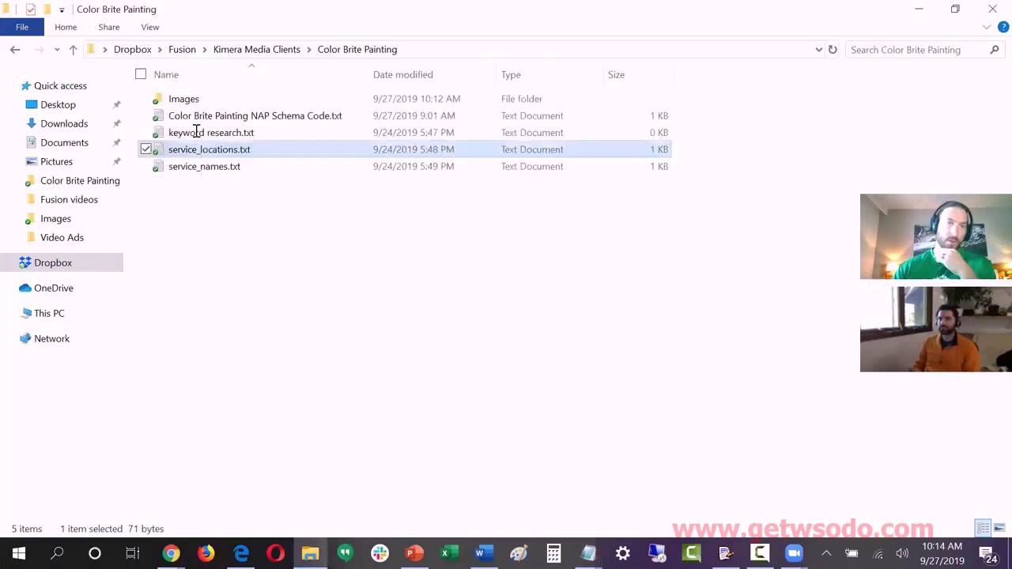
pyautogui.press('Return')
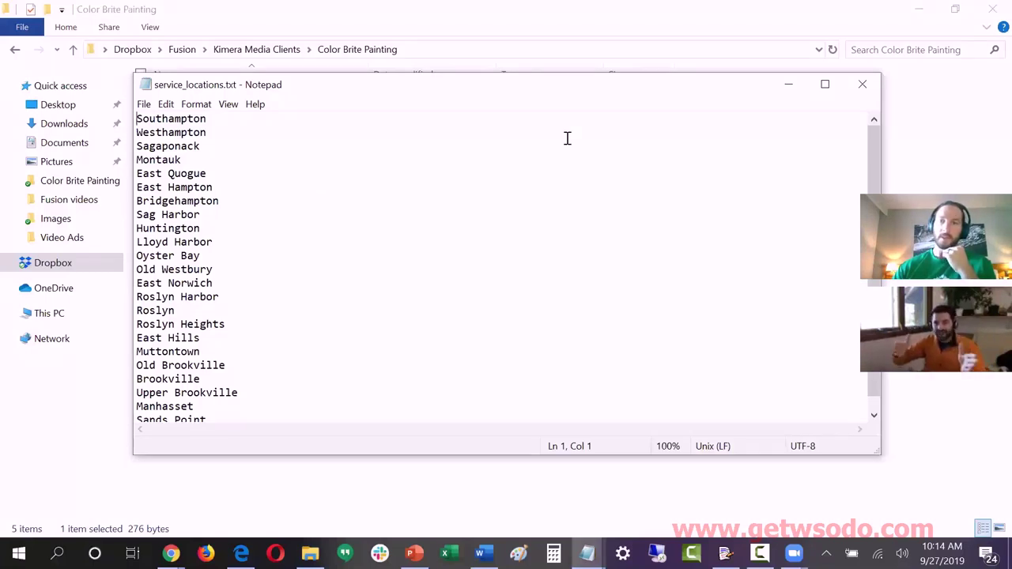
pyautogui.click(318, 175)
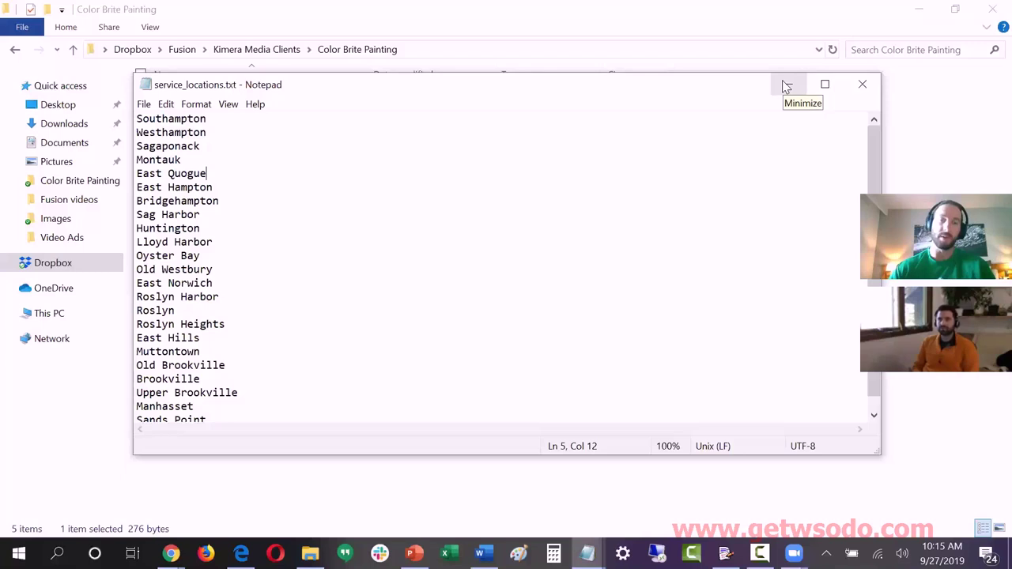
pyautogui.hotkey('alt', 'F4')
# Step: Look through the pictures in the Cedar Restoration folder inside Images, then return to the Images folder
pyautogui.click(186, 105)
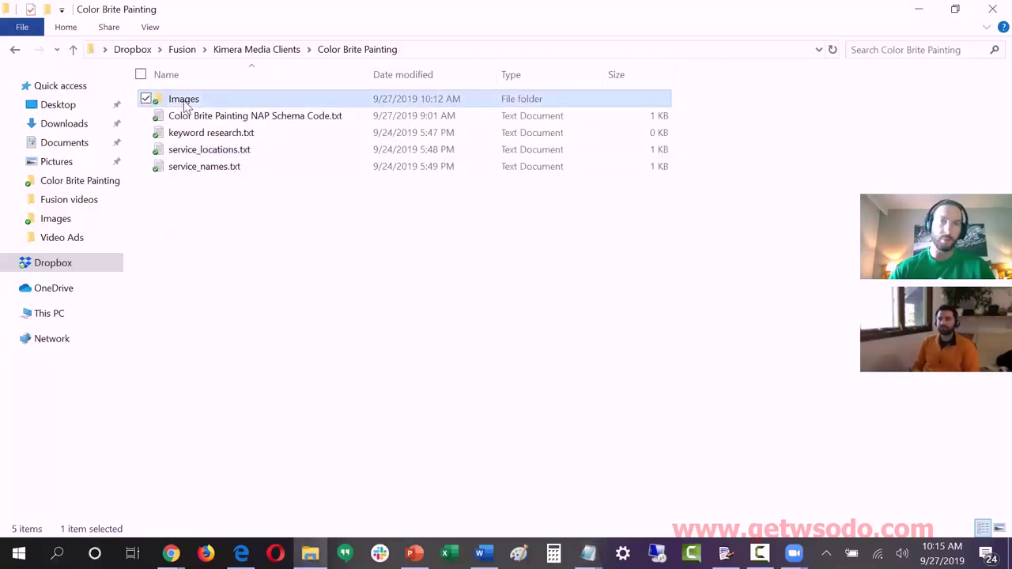
pyautogui.doubleClick(185, 103)
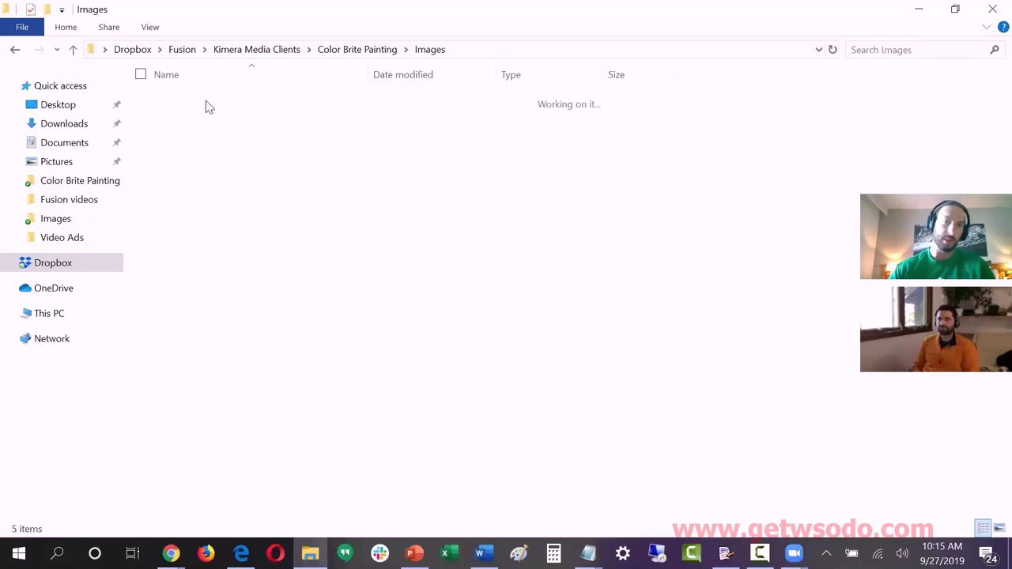
pyautogui.click(206, 101)
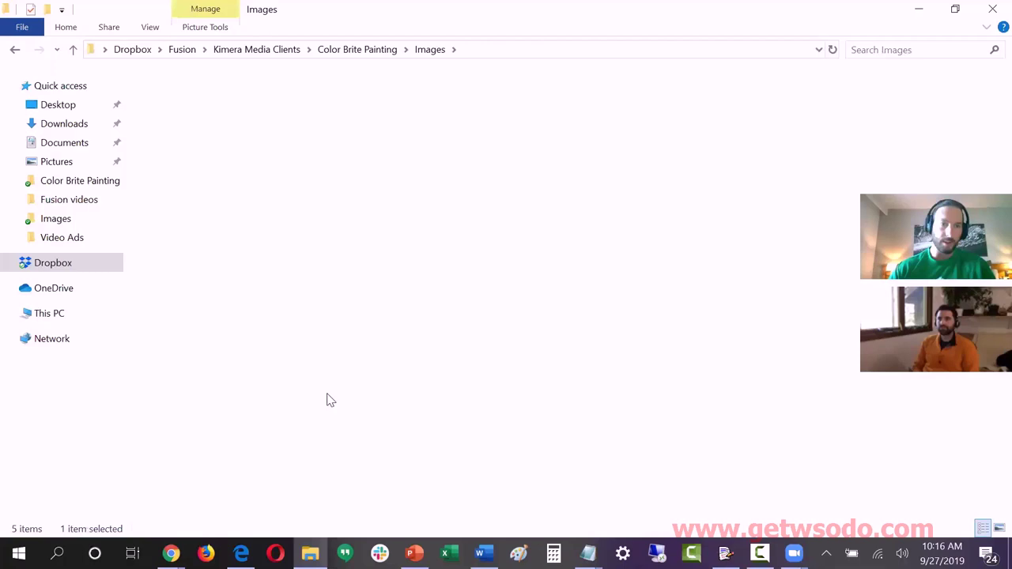
pyautogui.press('Return')
pyautogui.scroll(-3, 688, 430)
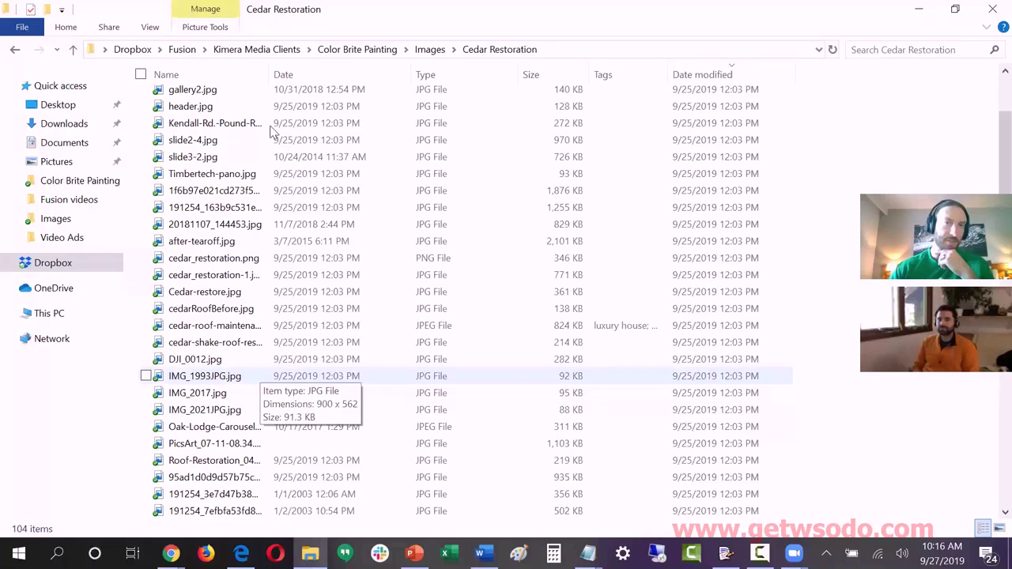
pyautogui.press('BackSpace')
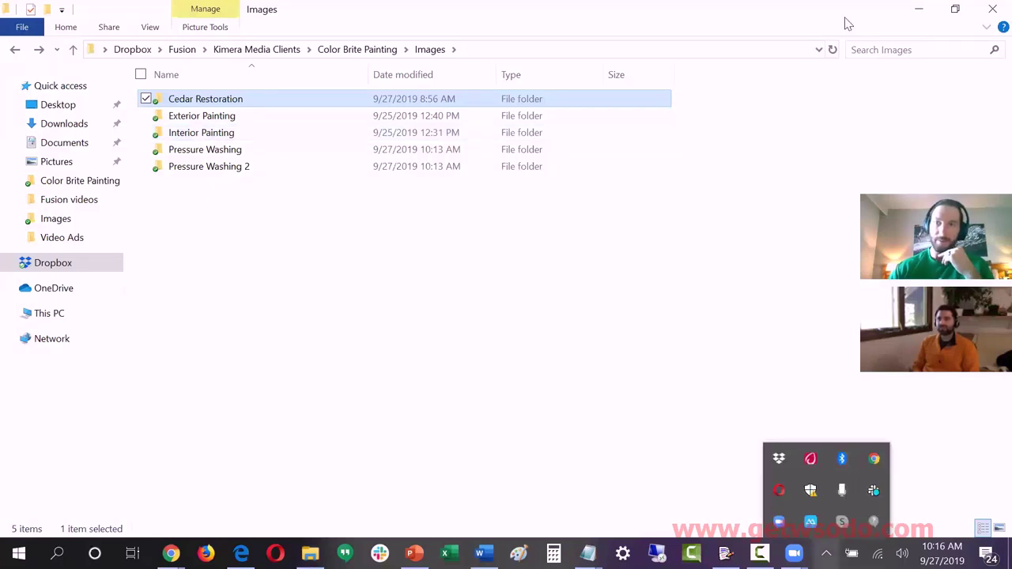
# Step: Switch to Chrome and bring up the Text Mechanic combination generator in a maximized window
pyautogui.hotkey('alt', 'Tab')
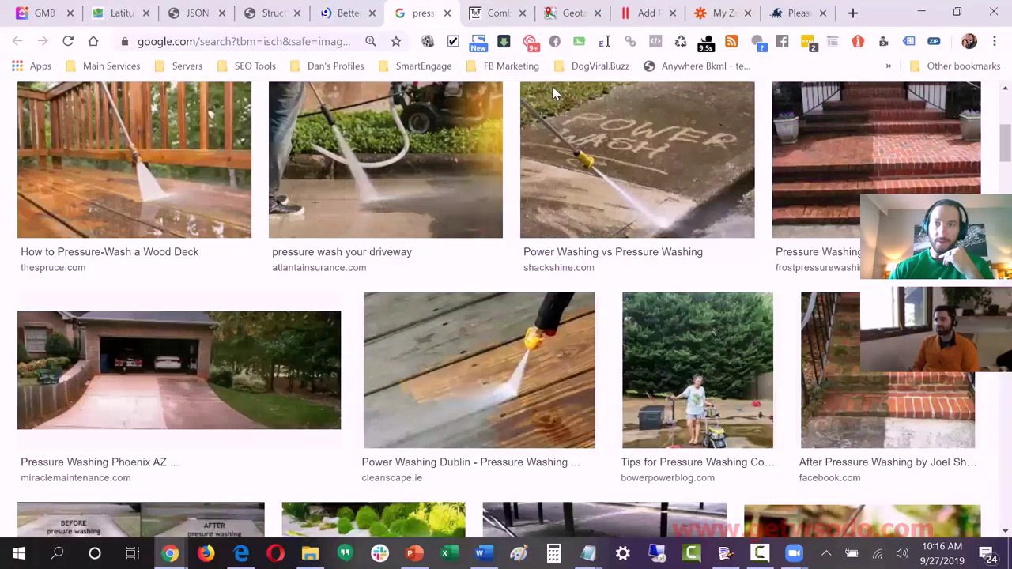
pyautogui.press('super+Down')
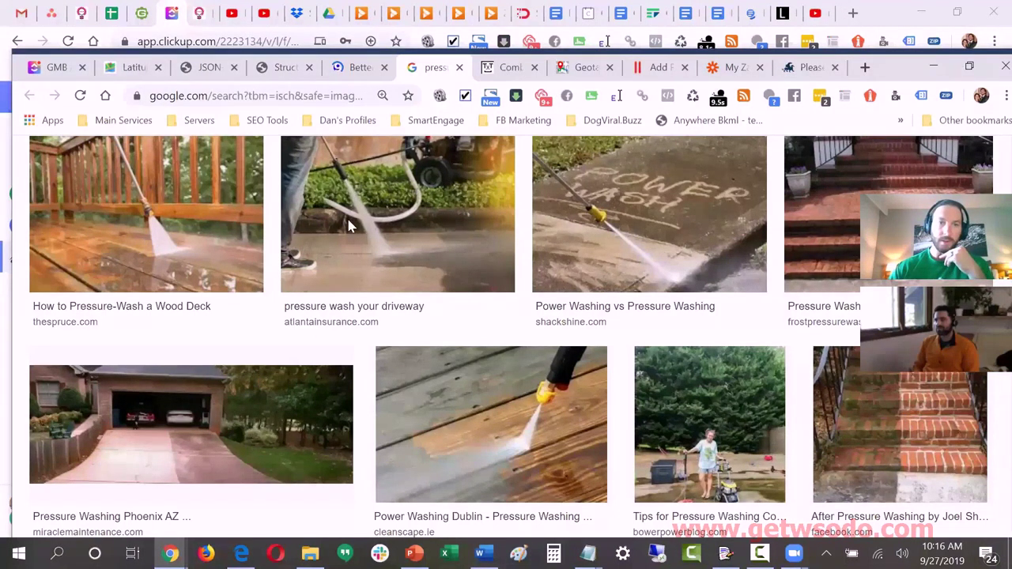
pyautogui.hotkey('ctrl', 'Tab')
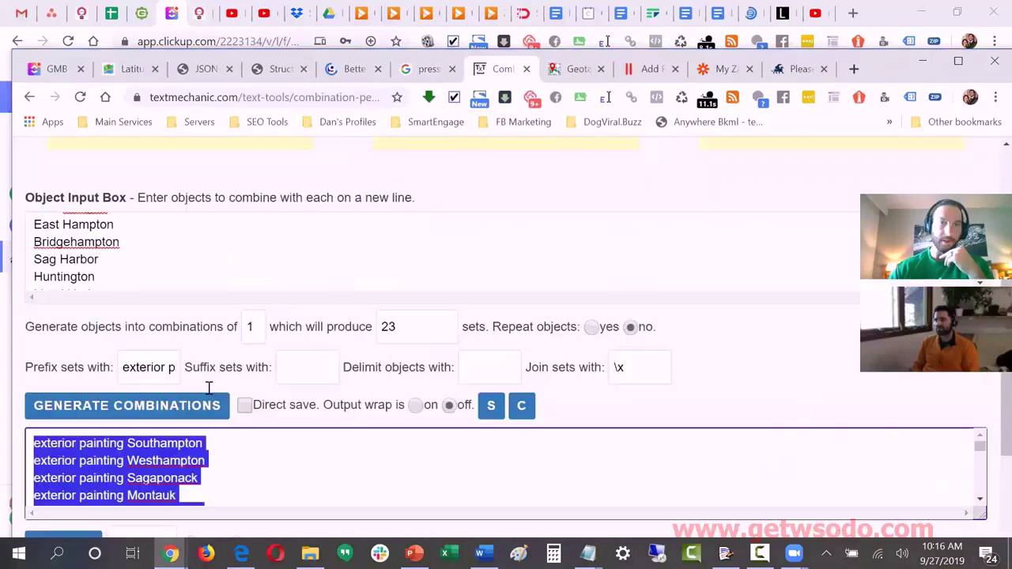
pyautogui.press('super+Up')
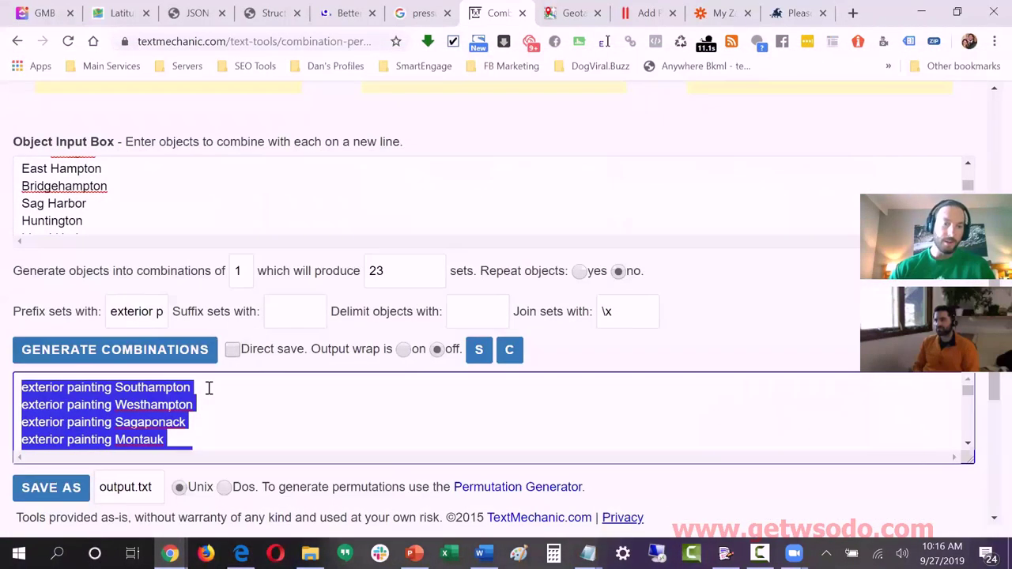
pyautogui.click(87, 404)
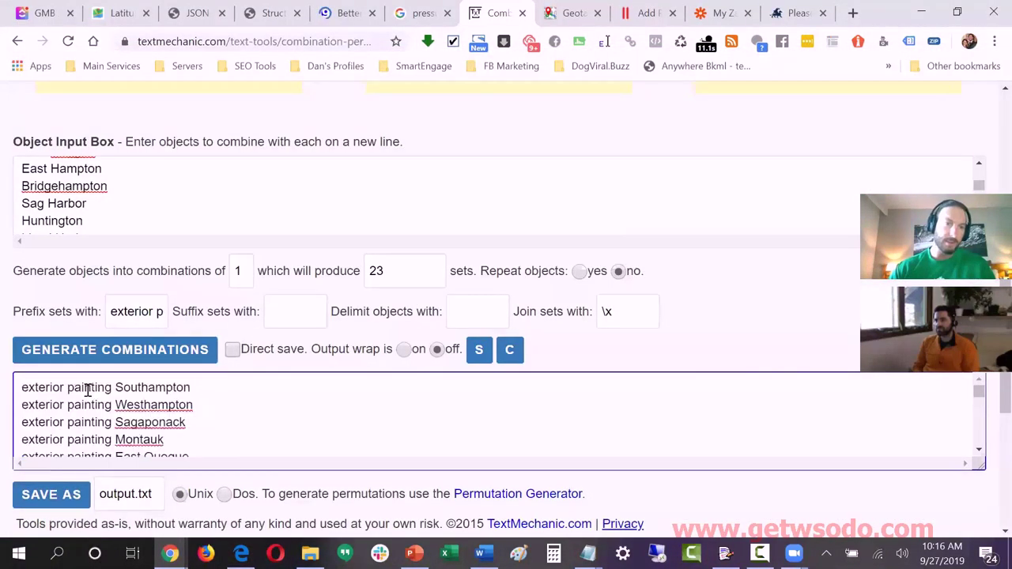
# Step: Set the prefix for the sets to "pressure washing " with a trailing space and generate the combinations with the listed service locations
pyautogui.click(143, 310)
pyautogui.hotkey('ctrl', 'a')
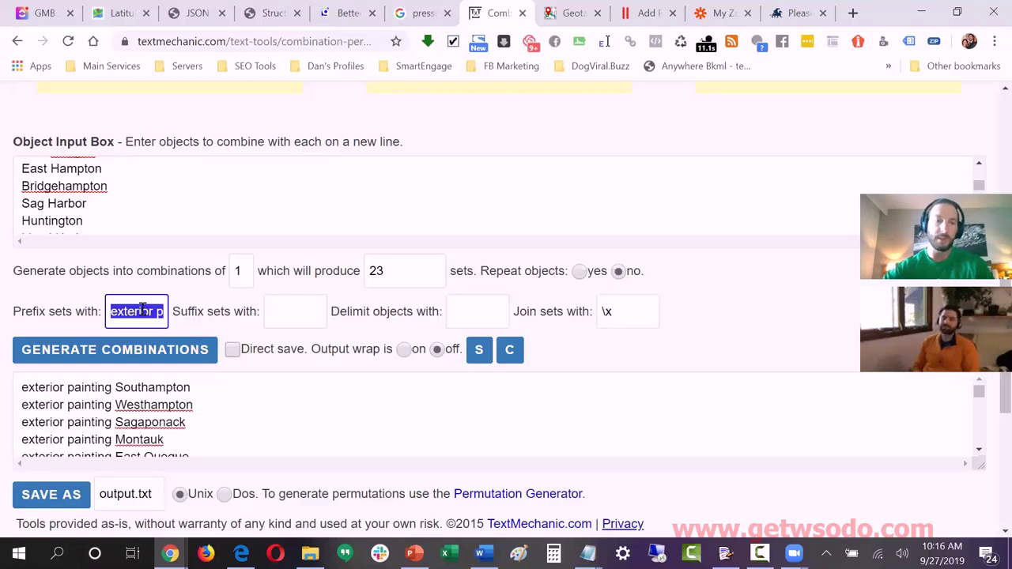
pyautogui.write('pressure washing')
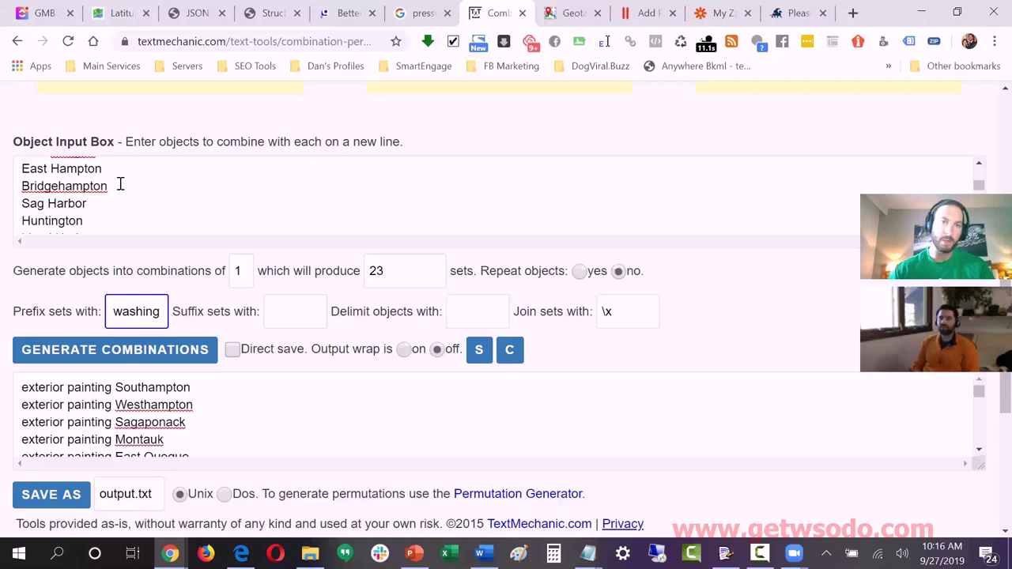
pyautogui.scroll(3, 99, 185)
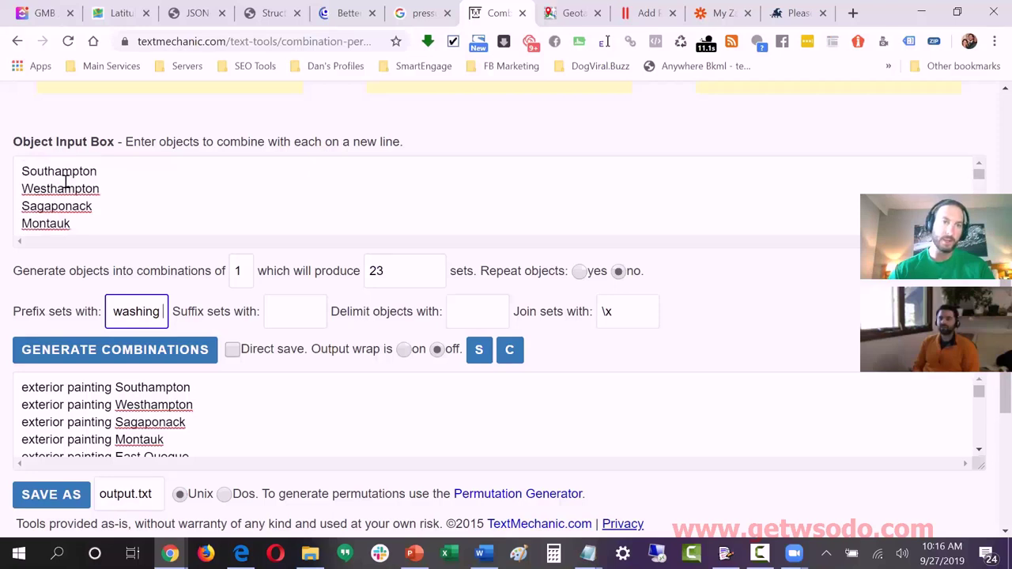
pyautogui.scroll(-3, 68, 181)
pyautogui.scroll(-5, 96, 146)
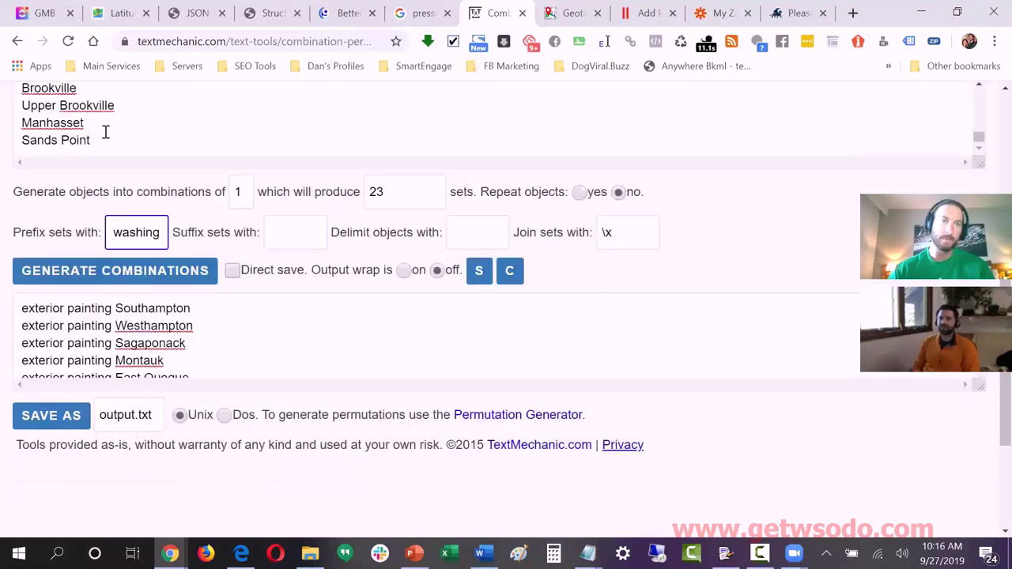
pyautogui.scroll(5, 126, 135)
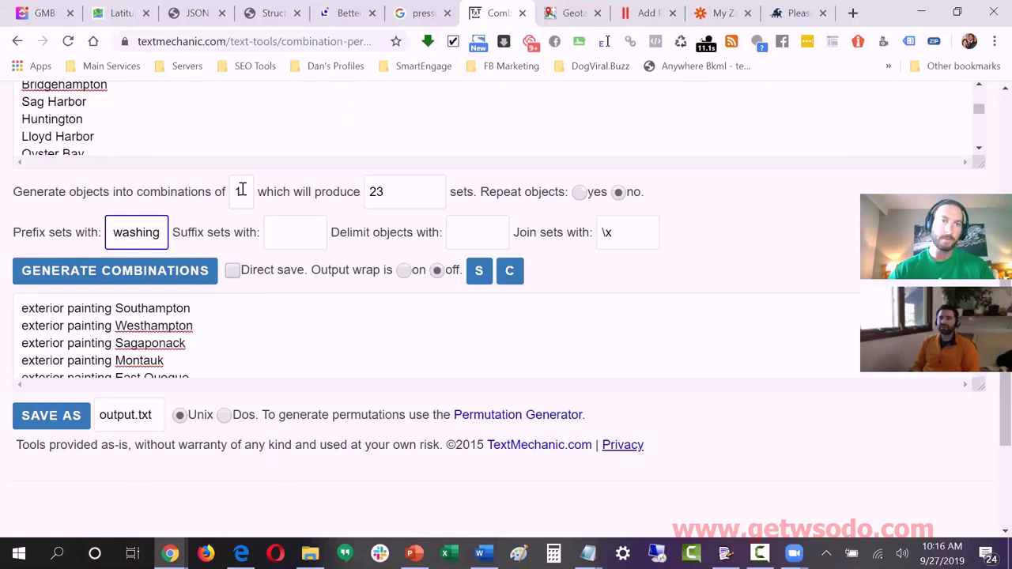
pyautogui.scroll(3, 242, 189)
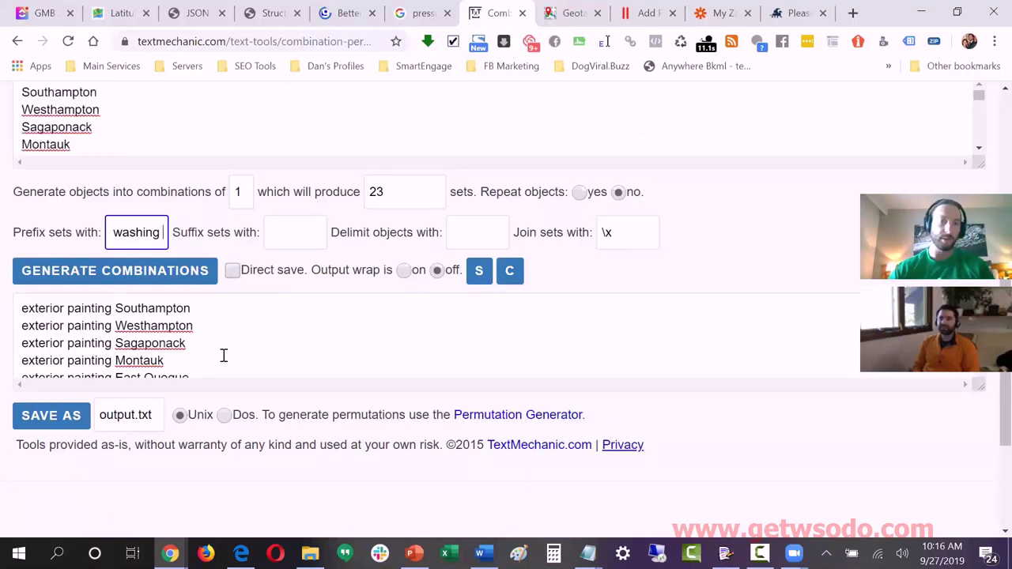
pyautogui.hotkey('shift', 'Tab')
pyautogui.scroll(1, 130, 433)
pyautogui.click(126, 477)
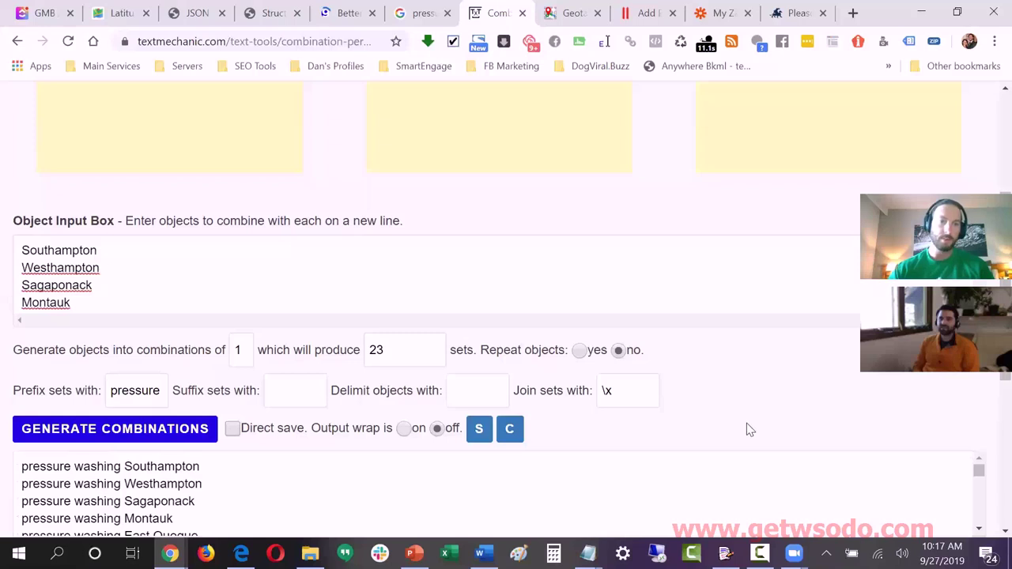
# Step: Review the generated pressure washing location names, then select and copy the entire output list
pyautogui.scroll(-1, 206, 410)
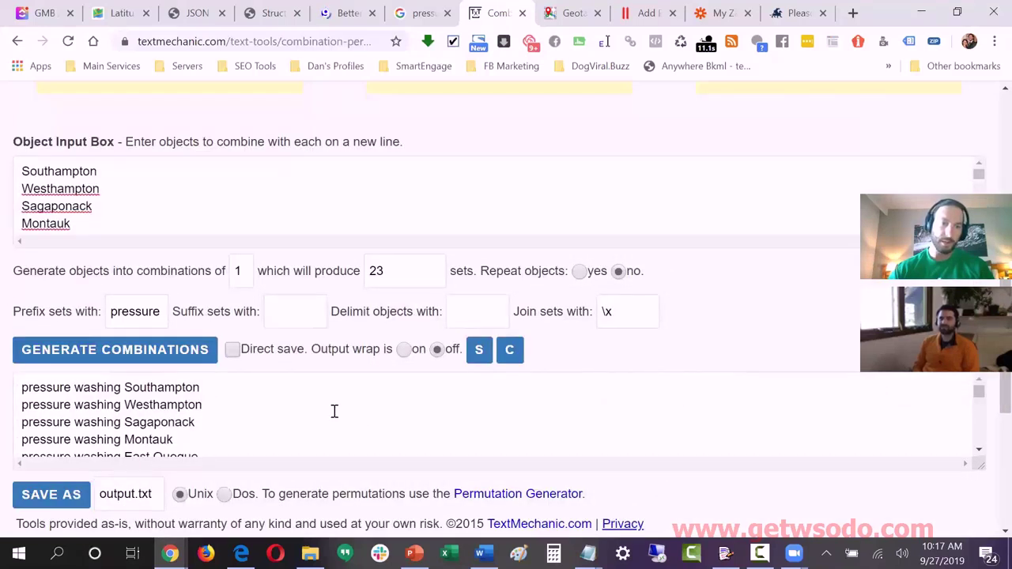
pyautogui.click(295, 403)
pyautogui.scroll(-1, 295, 404)
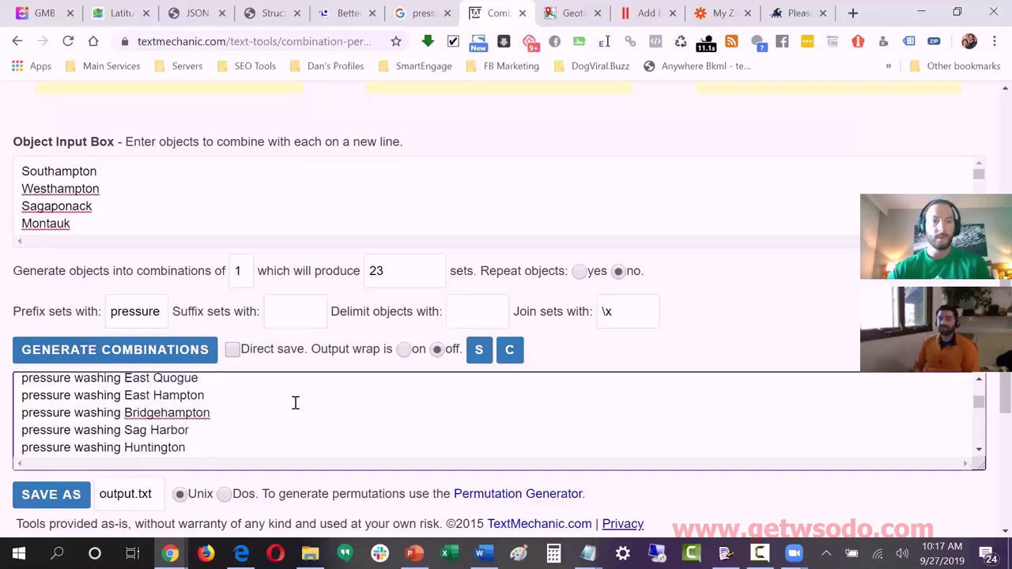
pyautogui.scroll(-1, 295, 404)
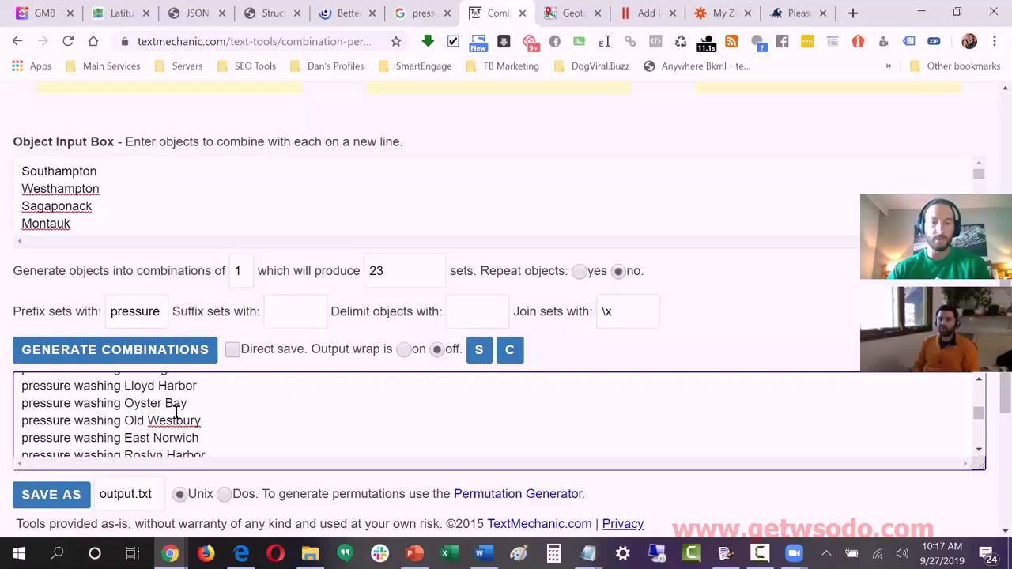
pyautogui.hotkey('ctrl', 'a')
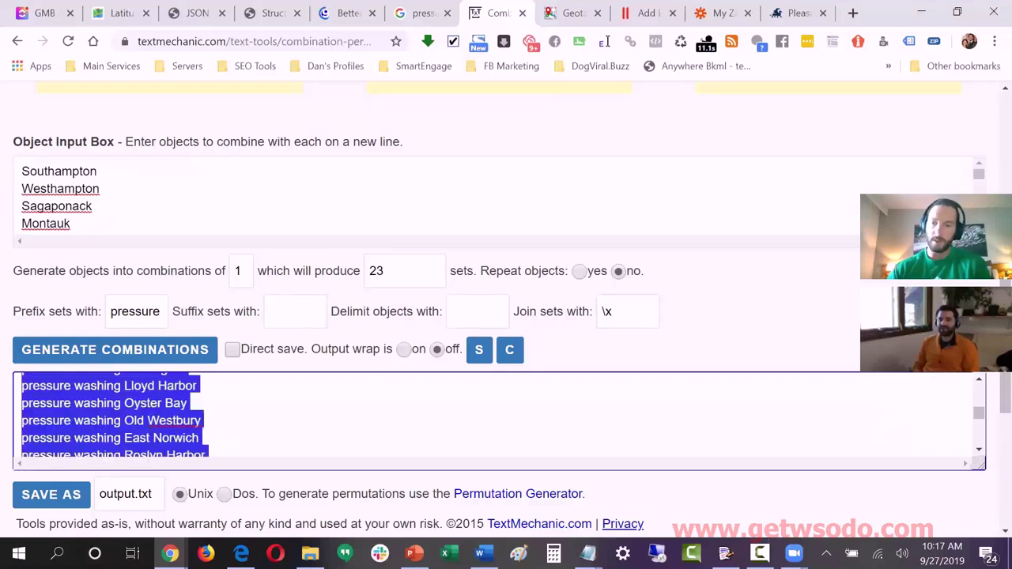
# Step: Switch to Ant Renamer and add all the image files from the Pressure Washing folder to its file list
pyautogui.click(826, 553)
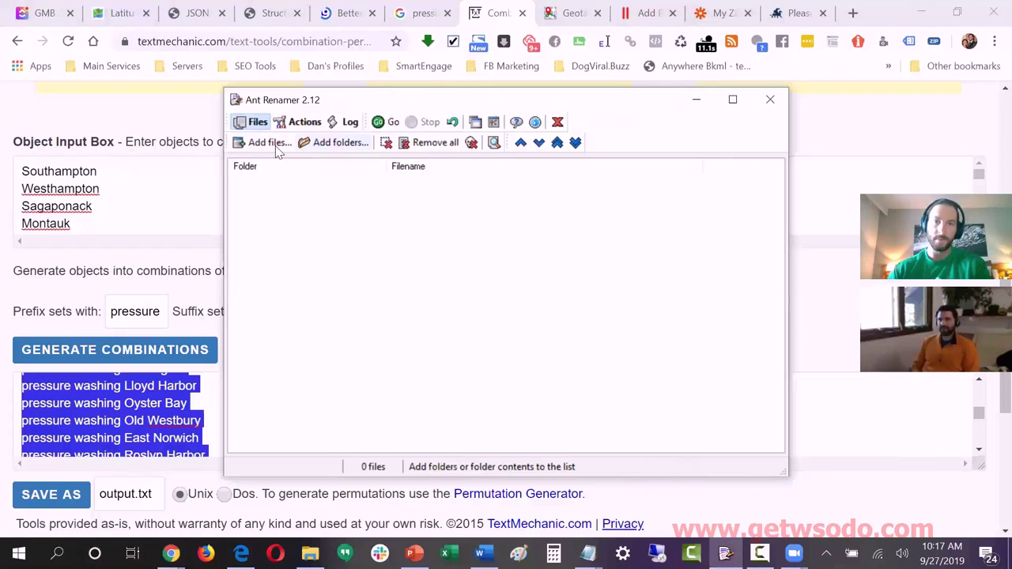
pyautogui.click(268, 145)
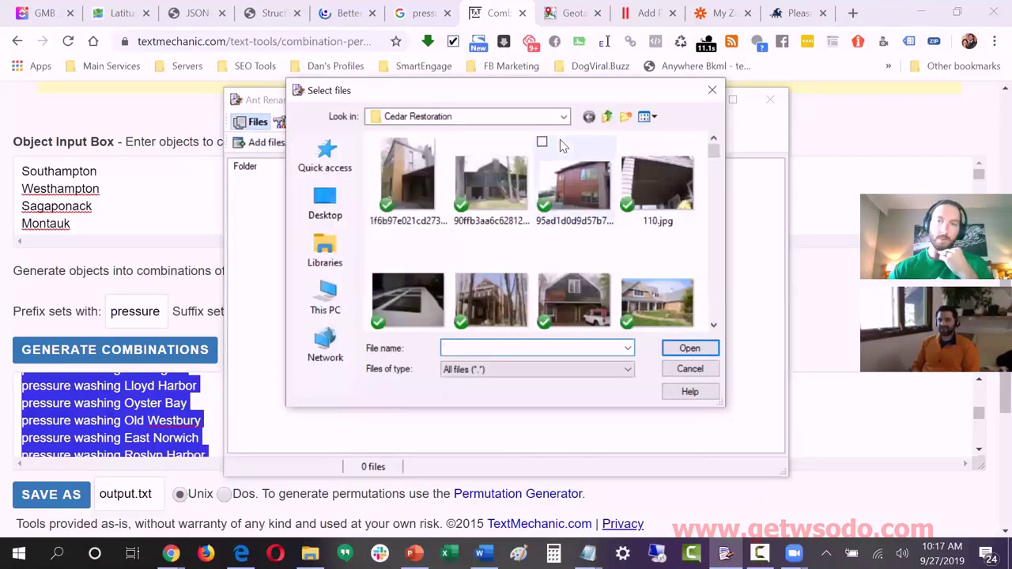
pyautogui.click(607, 116)
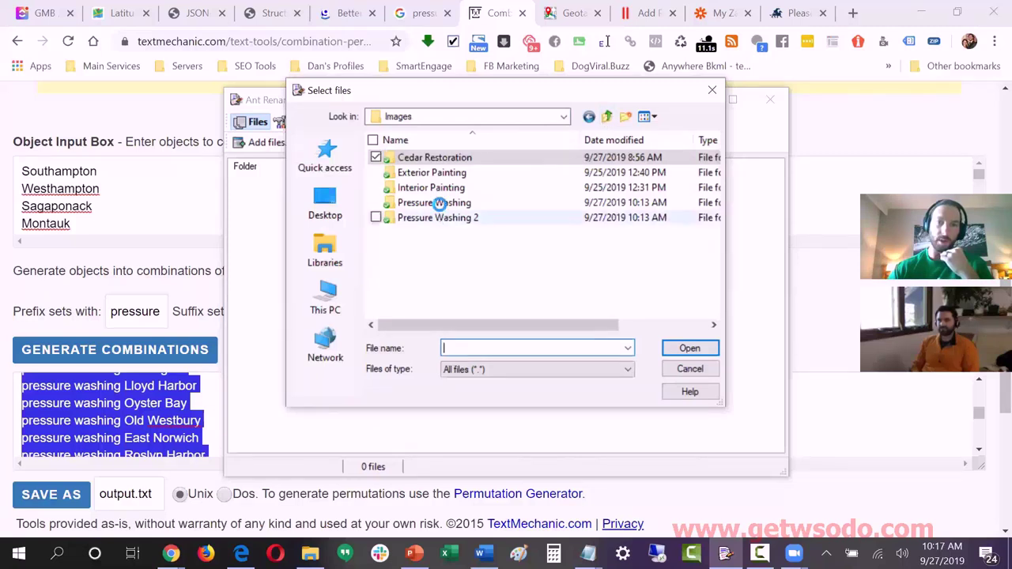
pyautogui.doubleClick(458, 204)
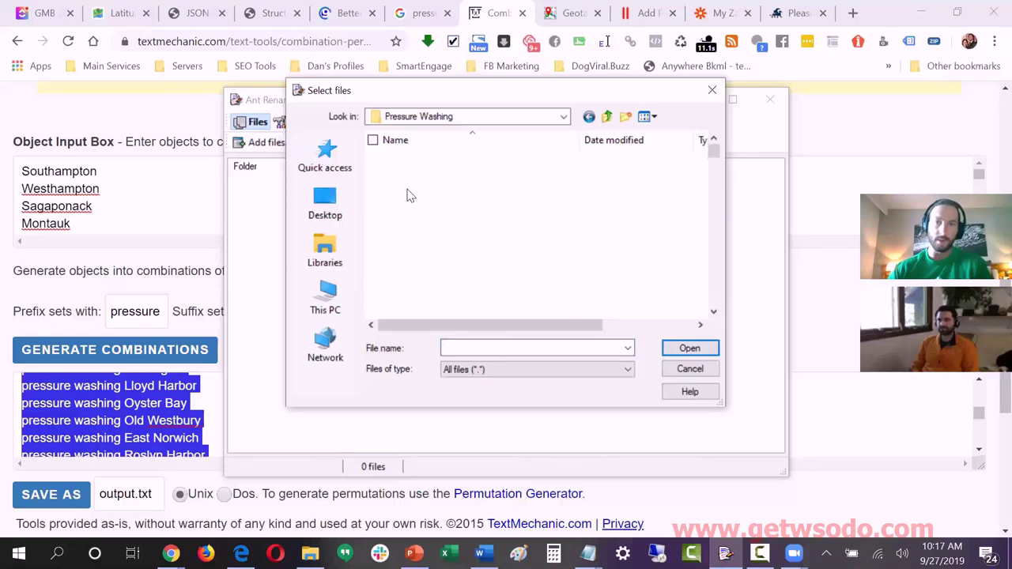
pyautogui.keyDown('shift'); pyautogui.click(681, 300); pyautogui.keyUp('shift')
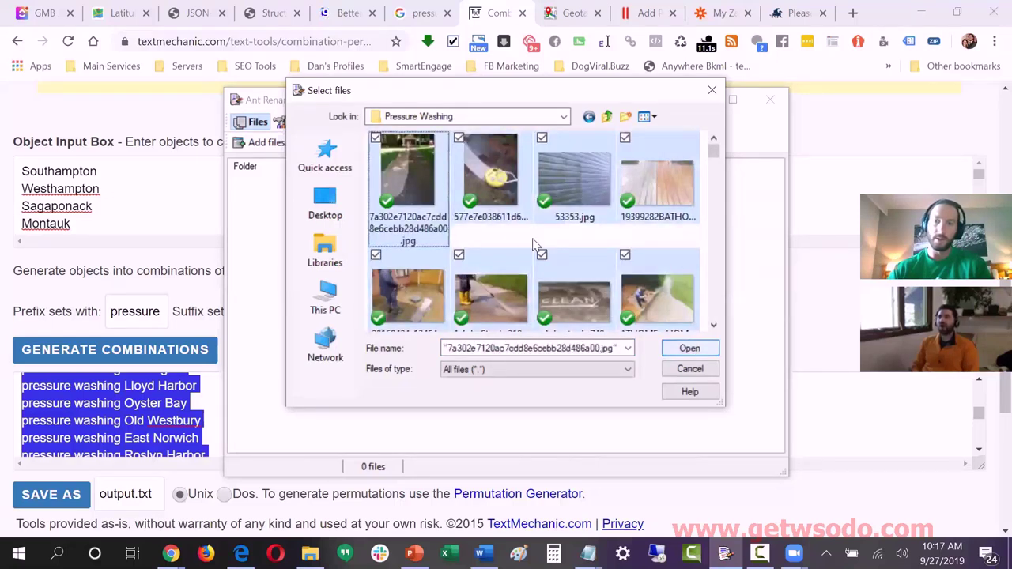
pyautogui.press('Return')
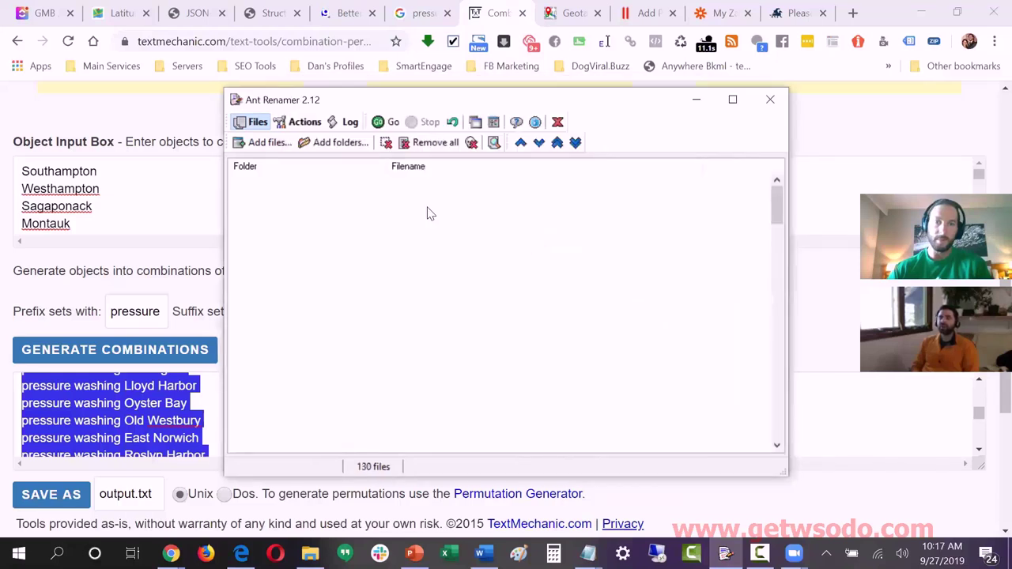
# Step: Choose the Take names from list action and replace its exterior painting names with the copied pressure washing location names
pyautogui.click(303, 129)
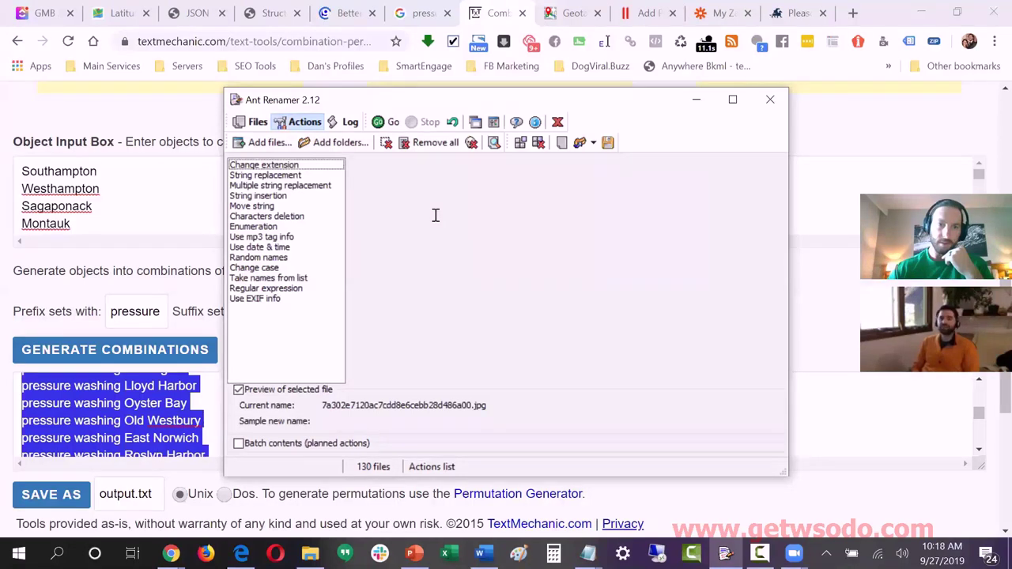
pyautogui.press('t')
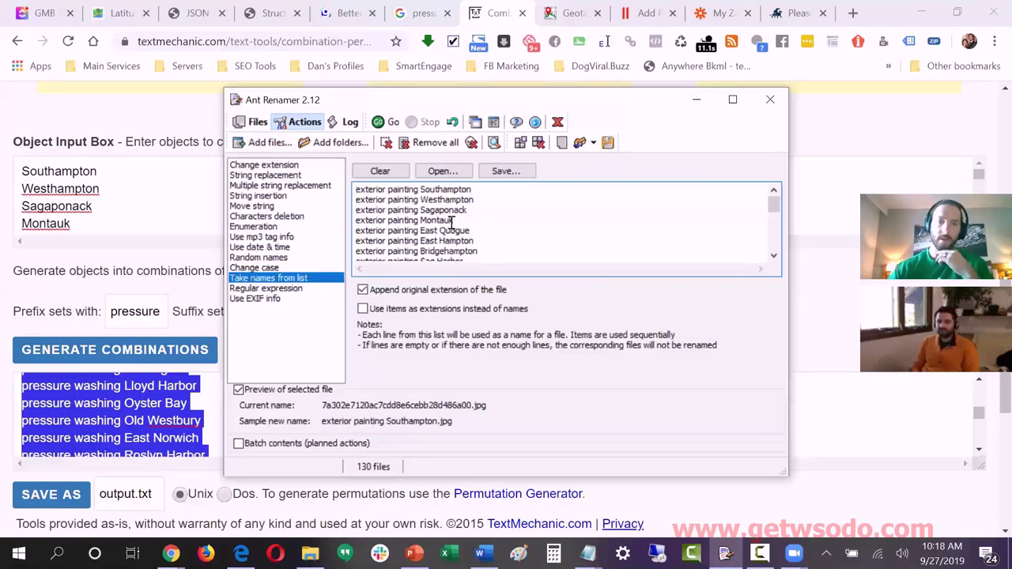
pyautogui.hotkey('ctrl', 'a')
pyautogui.hotkey('ctrl', 'v')
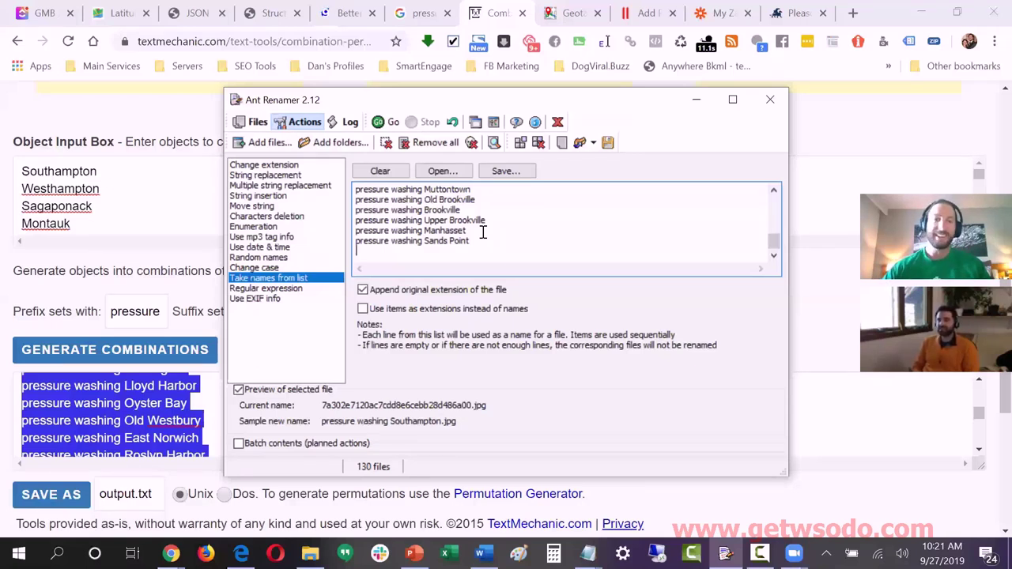
# Step: Move "pressure washing" from the prefix to the suffix of the sets, with a leading space, and generate the combinations
pyautogui.click(134, 219)
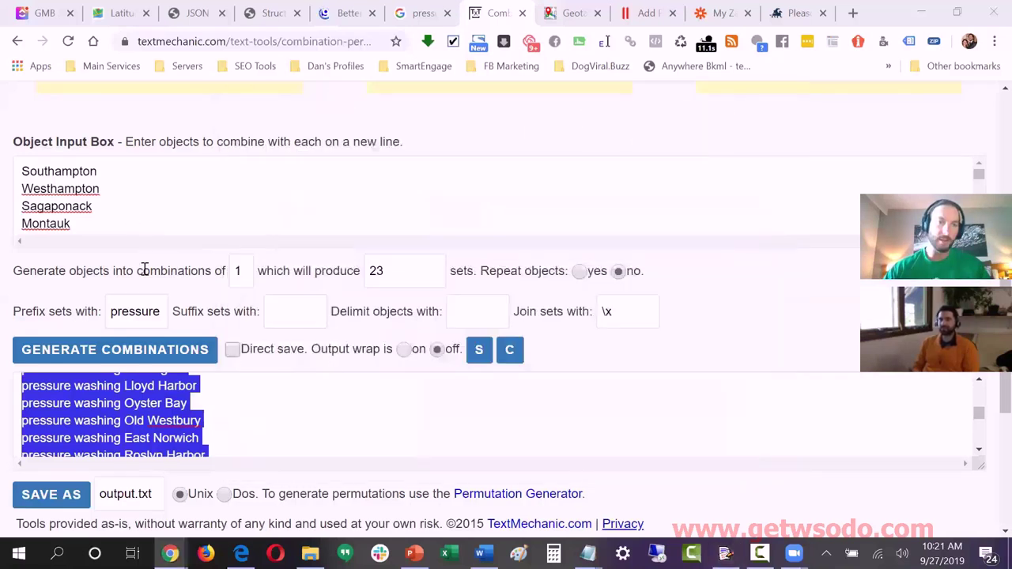
pyautogui.click(162, 309)
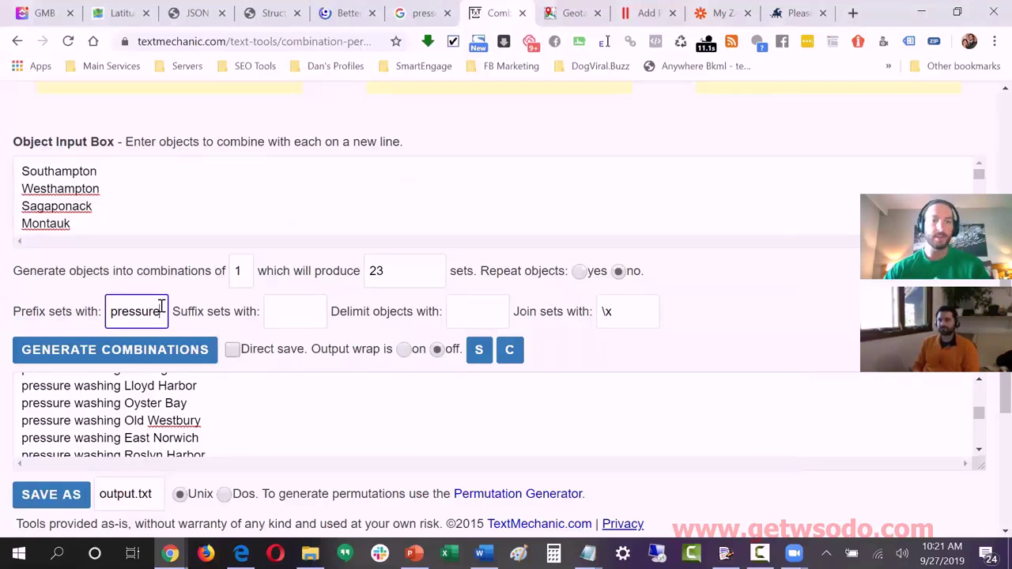
pyautogui.hotkey('ctrl', 'a')
pyautogui.hotkey('ctrl', 'x')
pyautogui.click(295, 310)
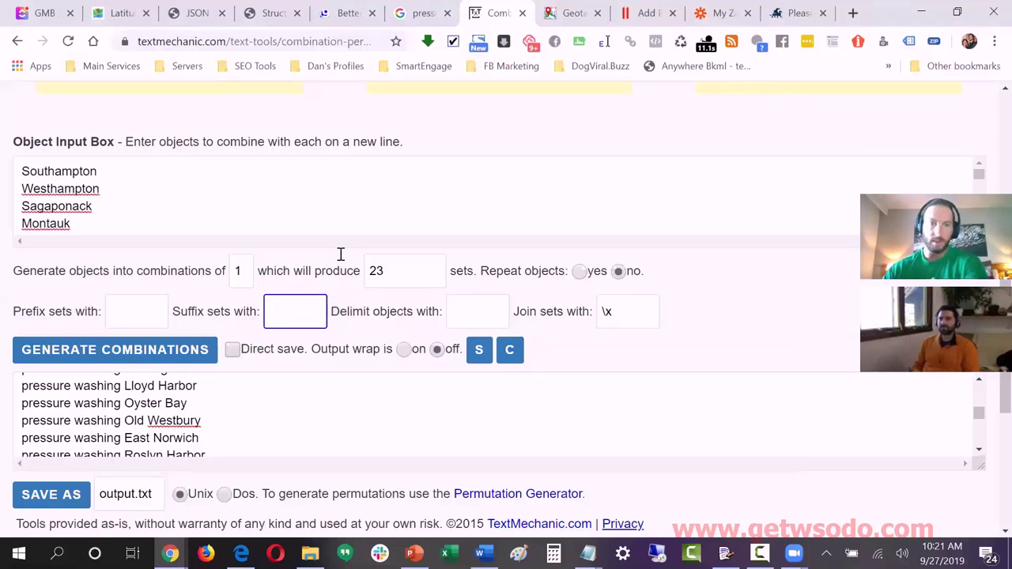
pyautogui.hotkey('ctrl', 'v')
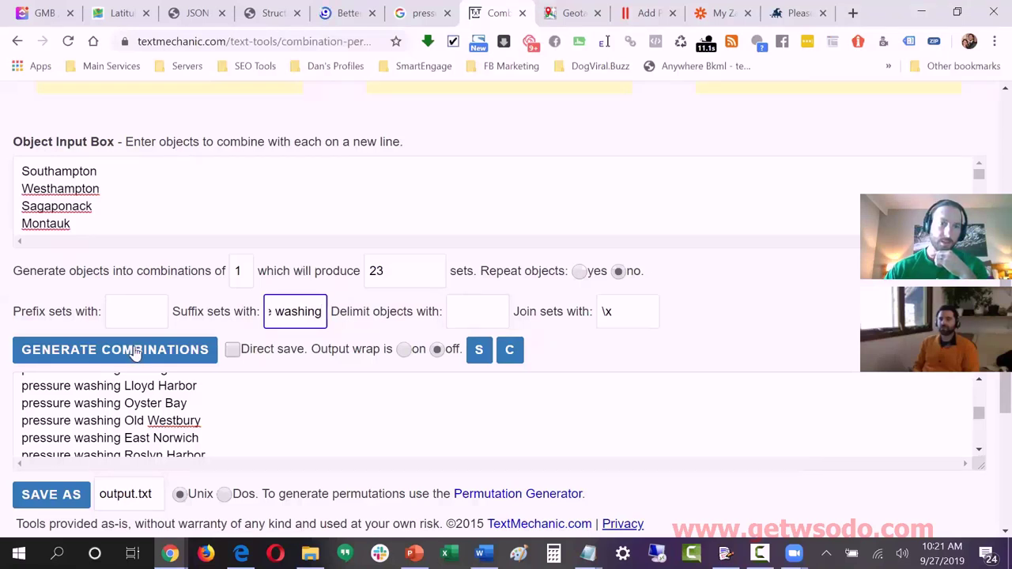
pyautogui.click(136, 354)
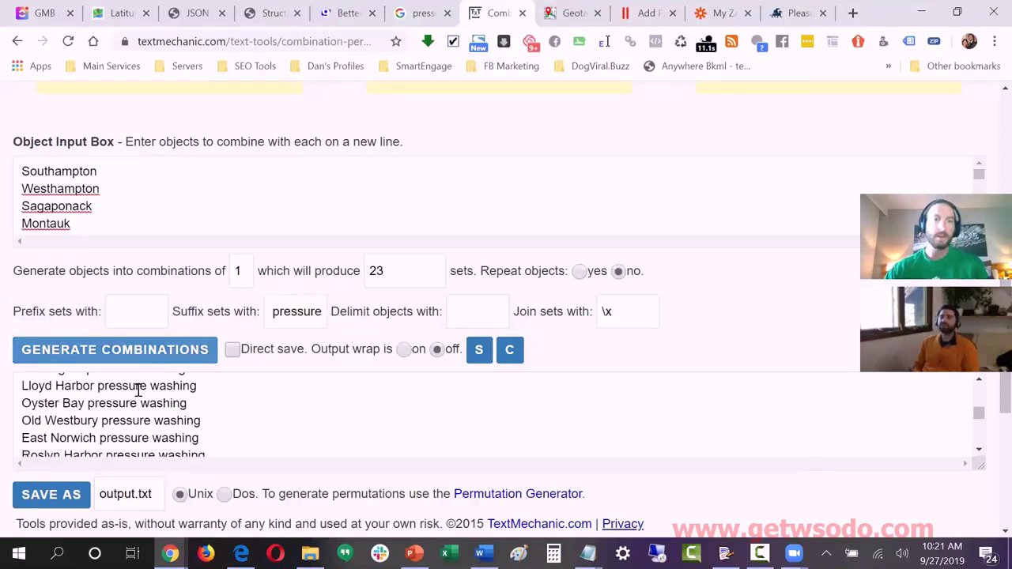
# Step: Append the complete generated list of location-first pressure washing names to Ant Renamer's name list and start the renaming
pyautogui.click(138, 391)
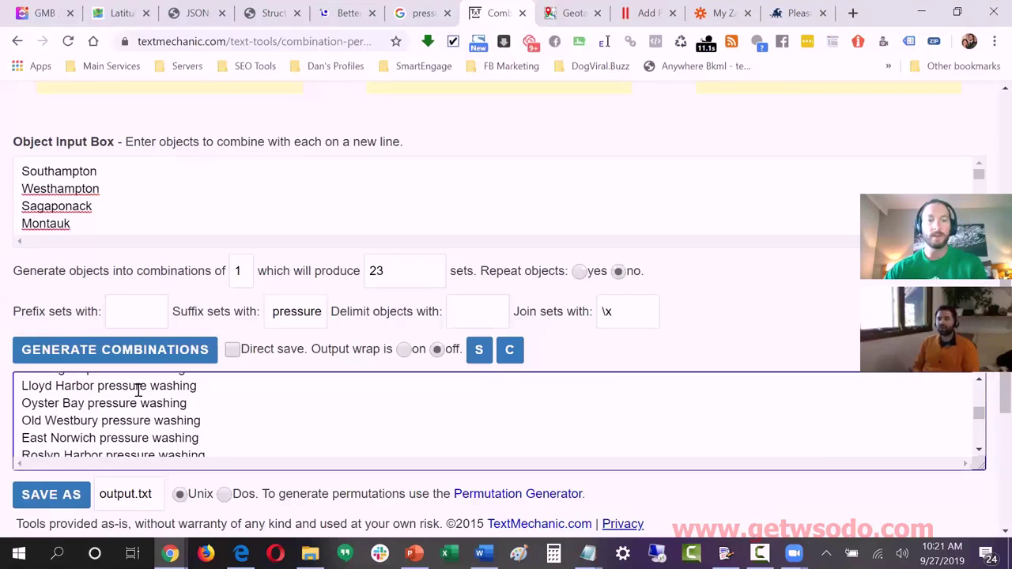
pyautogui.hotkey('ctrl', 'a')
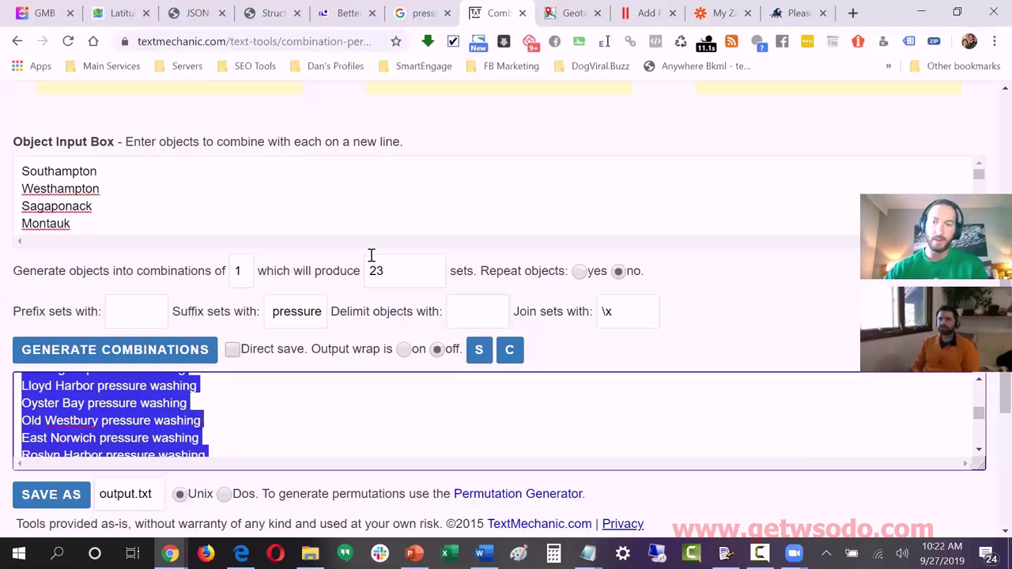
pyautogui.hotkey('alt', 'Tab')
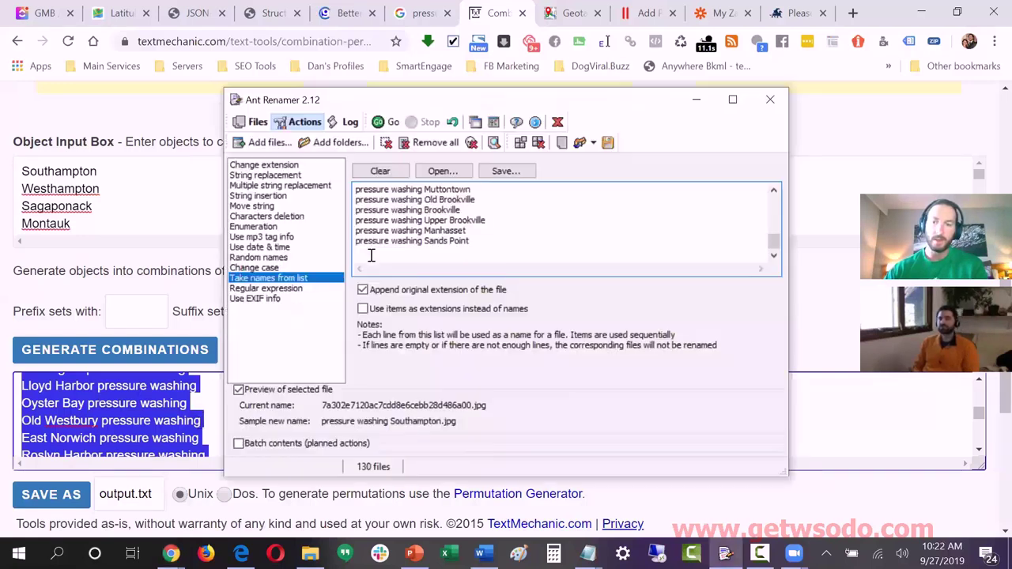
pyautogui.hotkey('ctrl', 'v')
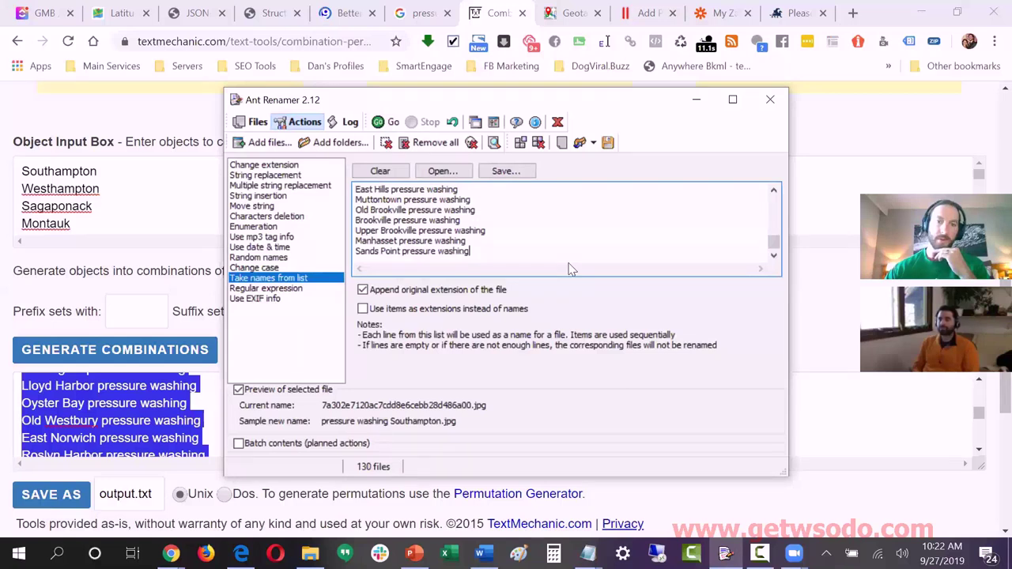
pyautogui.moveTo(771, 244); pyautogui.dragTo(775, 247)
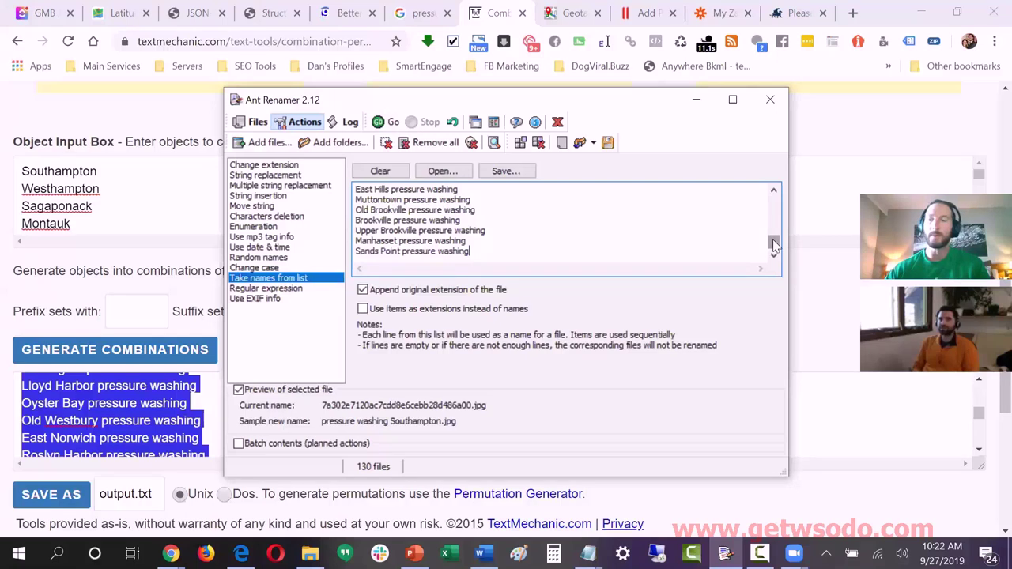
pyautogui.moveTo(775, 247); pyautogui.dragTo(775, 248)
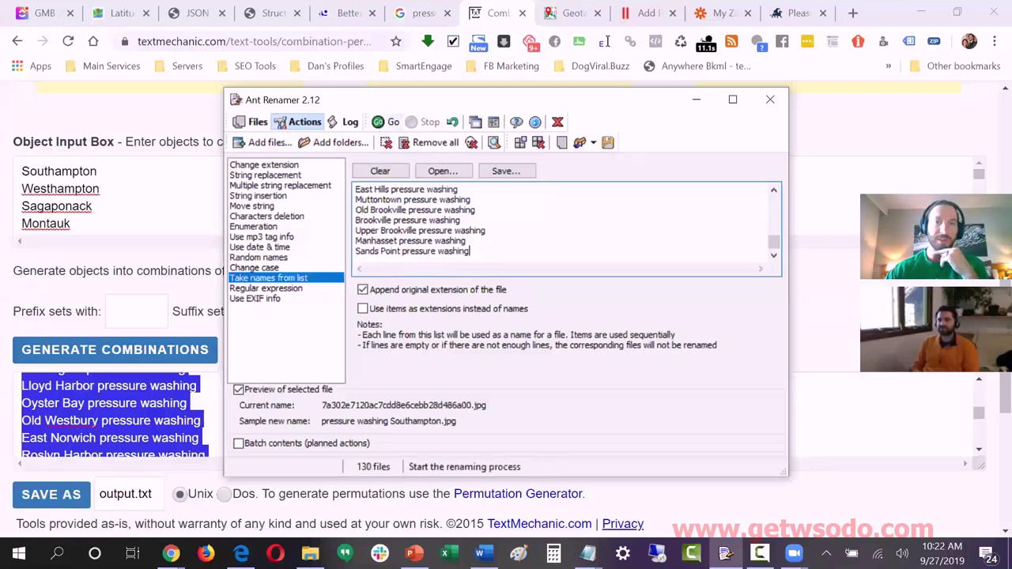
pyautogui.click(388, 122)
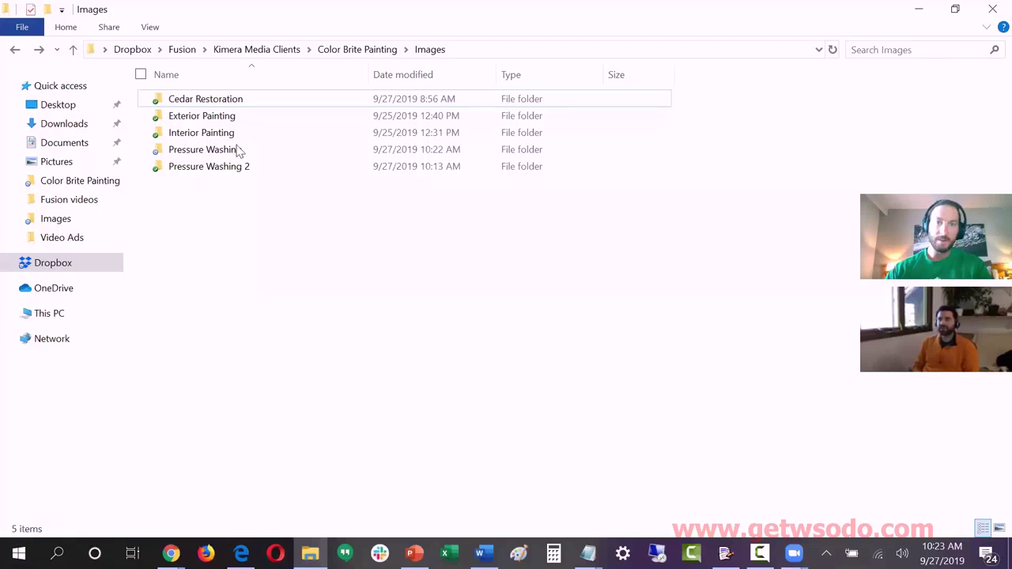
# Step: Open the Pressure Washing folder in File Explorer and delete Brookville pressure washing.png
pyautogui.doubleClick(237, 151)
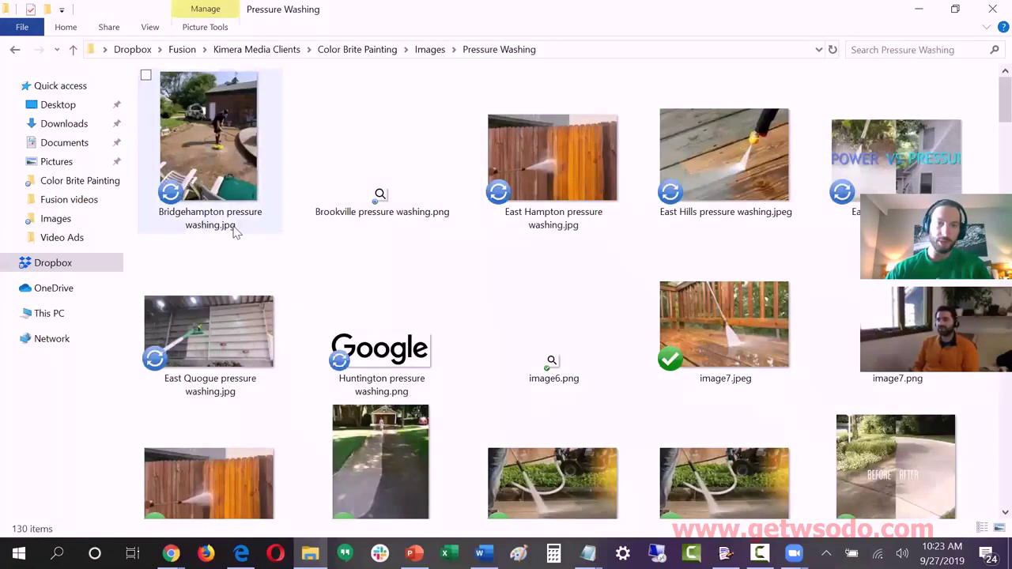
pyautogui.click(397, 202)
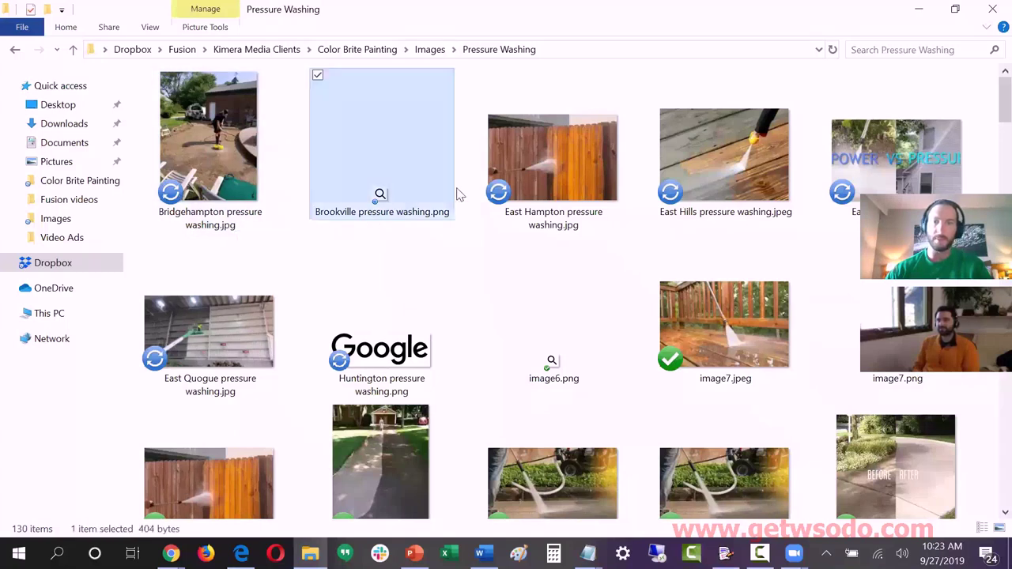
pyautogui.press('Delete')
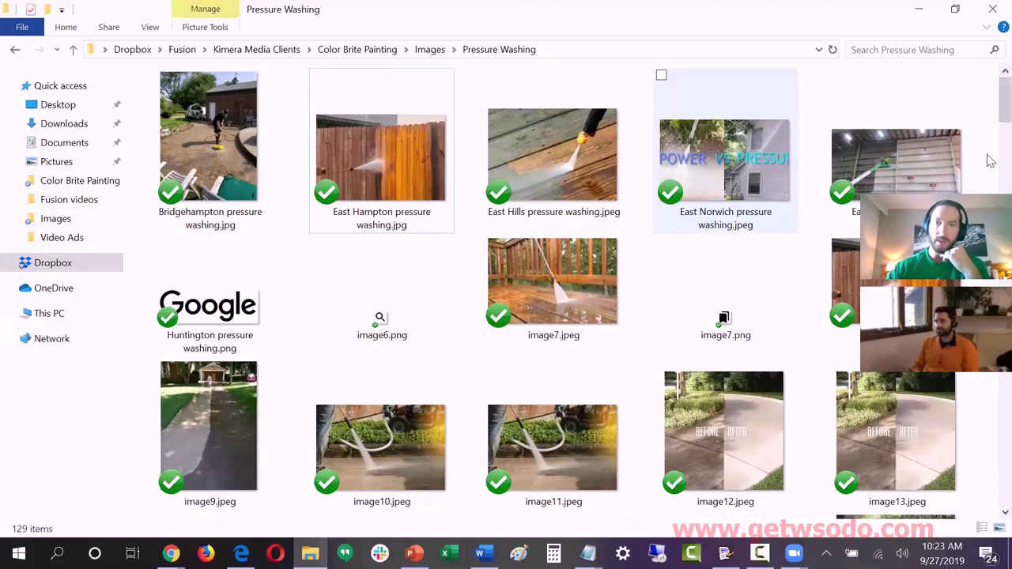
# Step: Look through the renamed image thumbnails and switch the Pressure Washing folder to the small icons view
pyautogui.scroll(-8, 991, 160)
pyautogui.scroll(6, 572, 287)
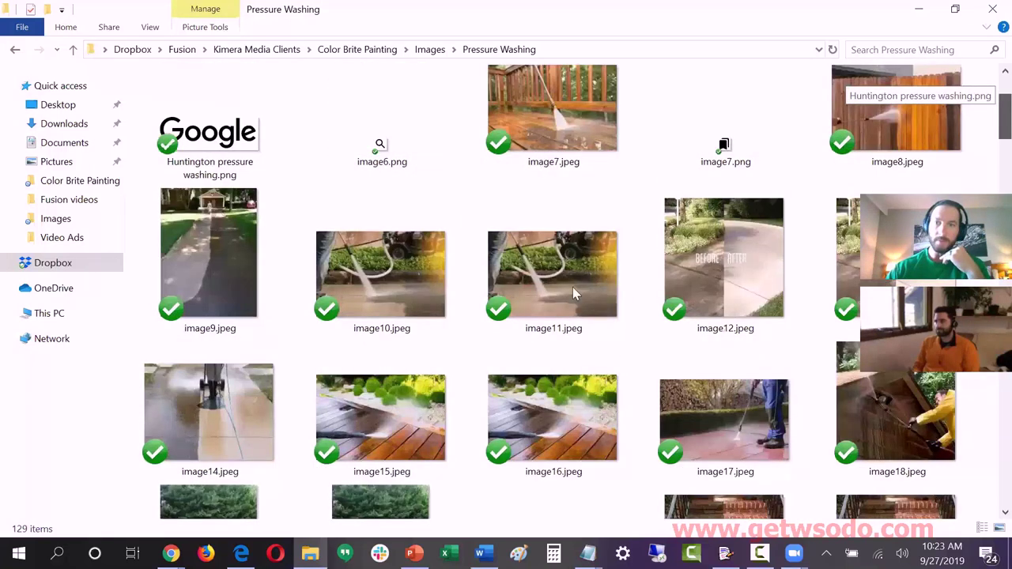
pyautogui.scroll(2, 572, 287)
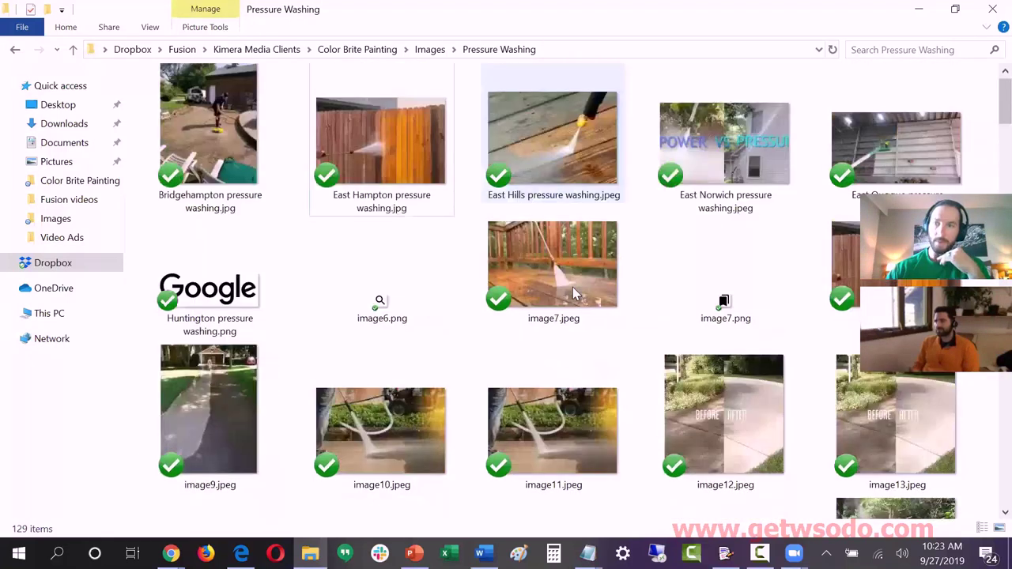
pyautogui.rightClick(648, 104)
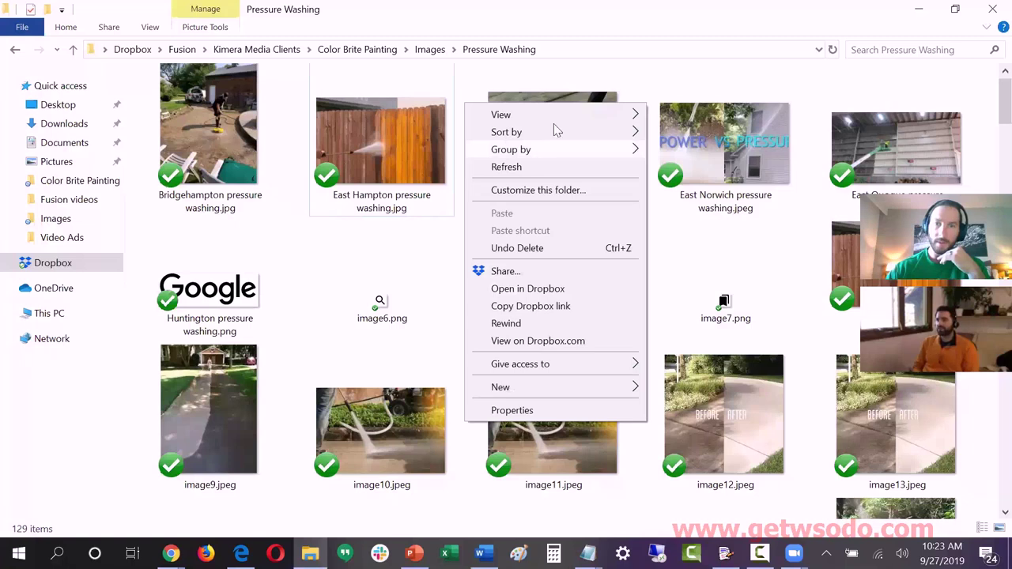
pyautogui.moveTo(556, 129)
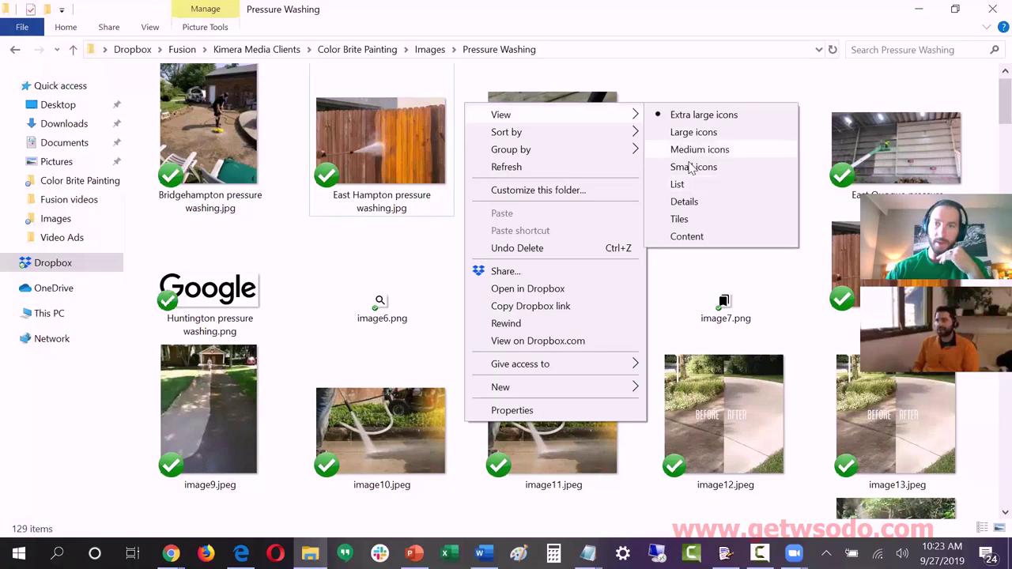
pyautogui.press('Escape')
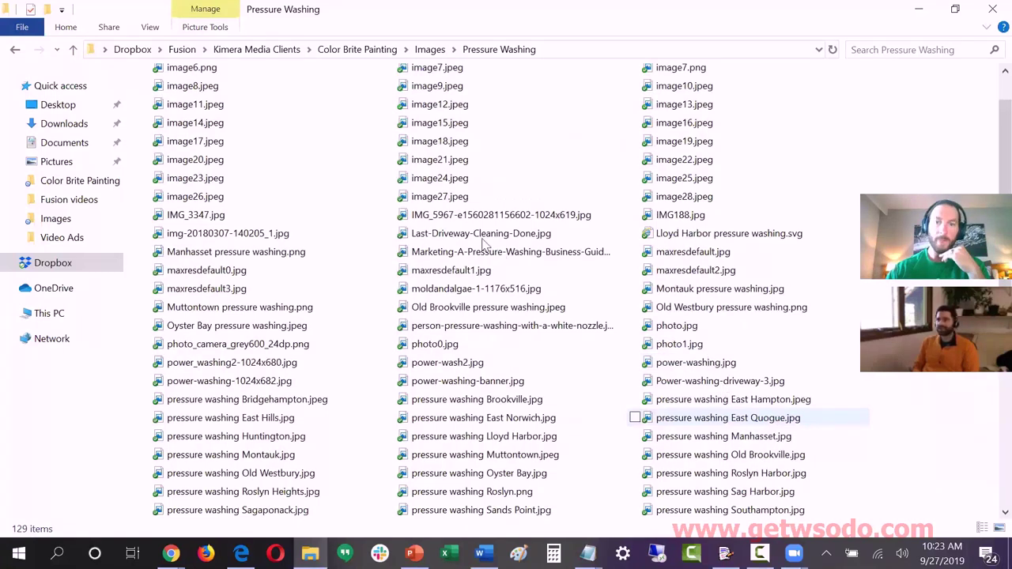
# Step: Check the renamed files in the folder listing, selecting those from pressure washing Brookville.jpg to pressure washing Old Brookville.jpg
pyautogui.scroll(-3, 484, 245)
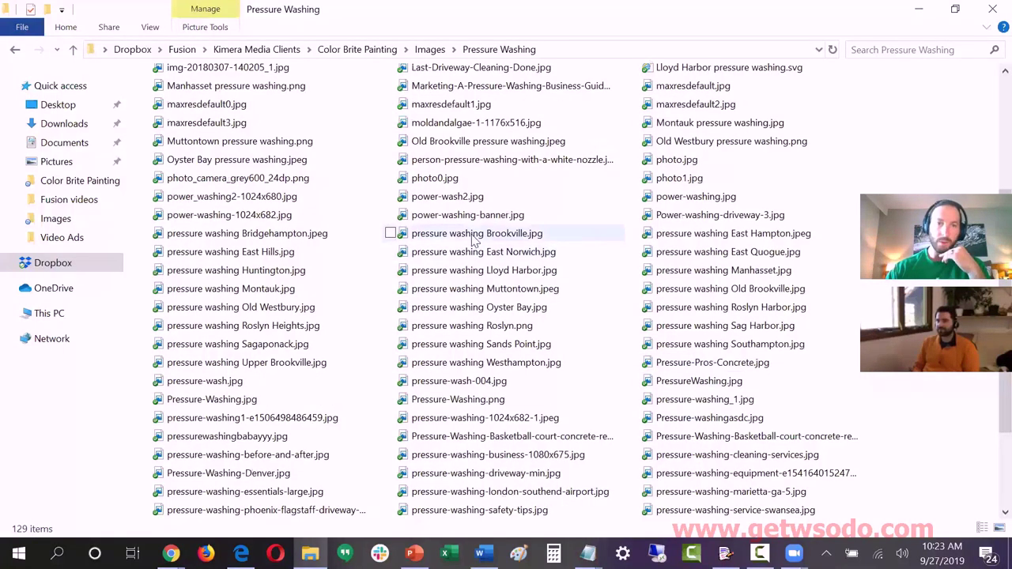
pyautogui.click(704, 328)
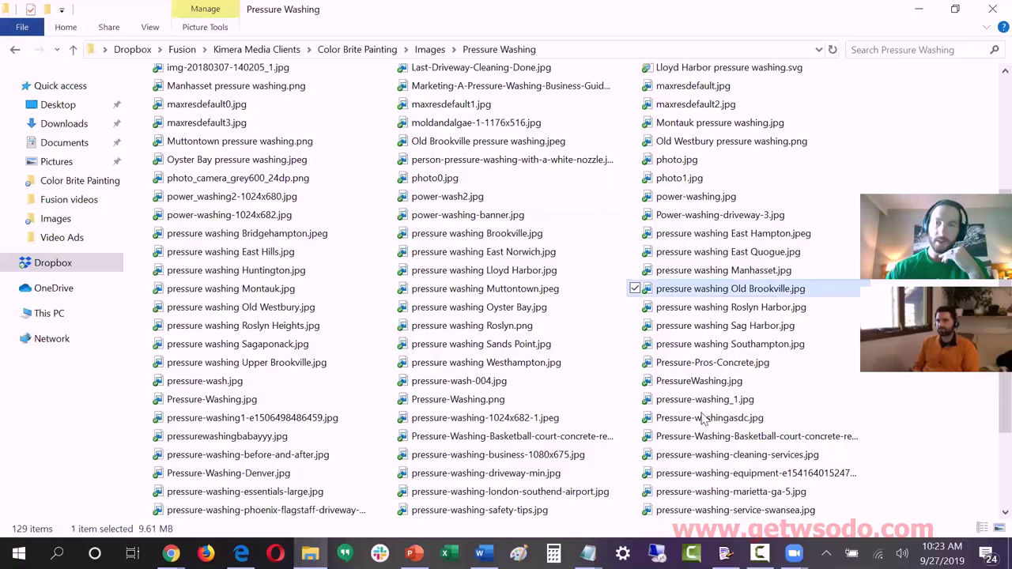
pyautogui.press('Down')
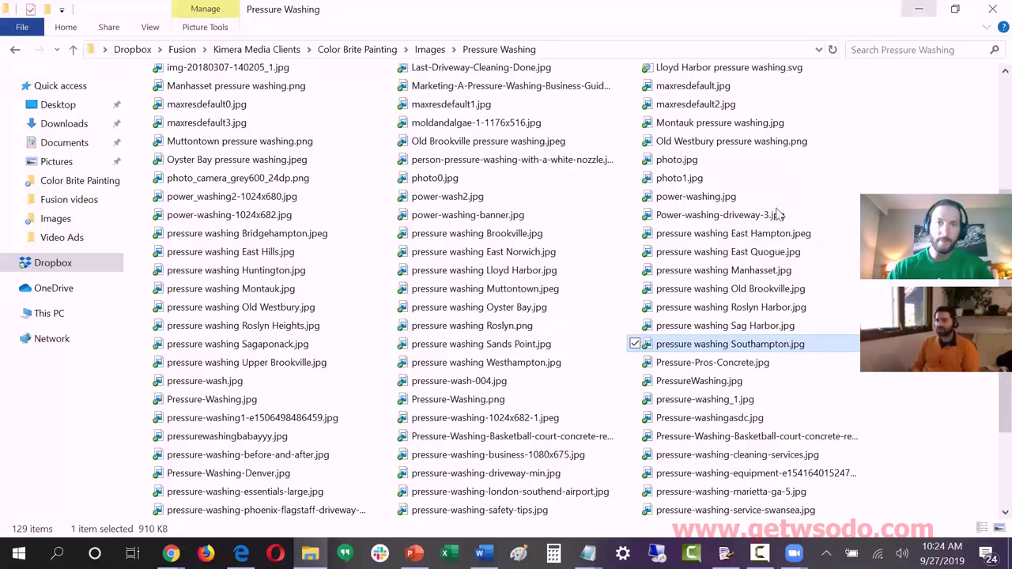
pyautogui.press('super+Down')
pyautogui.scroll(-10, 789, 237)
pyautogui.scroll(3, 788, 249)
pyautogui.scroll(-3, 788, 243)
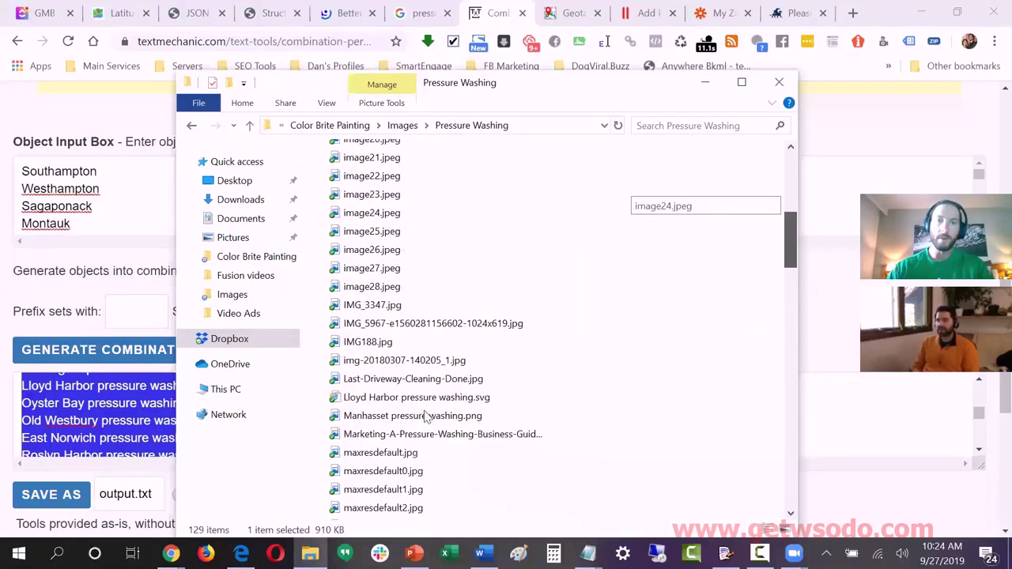
pyautogui.scroll(-12, 425, 419)
pyautogui.moveTo(424, 411); pyautogui.dragTo(567, 217)
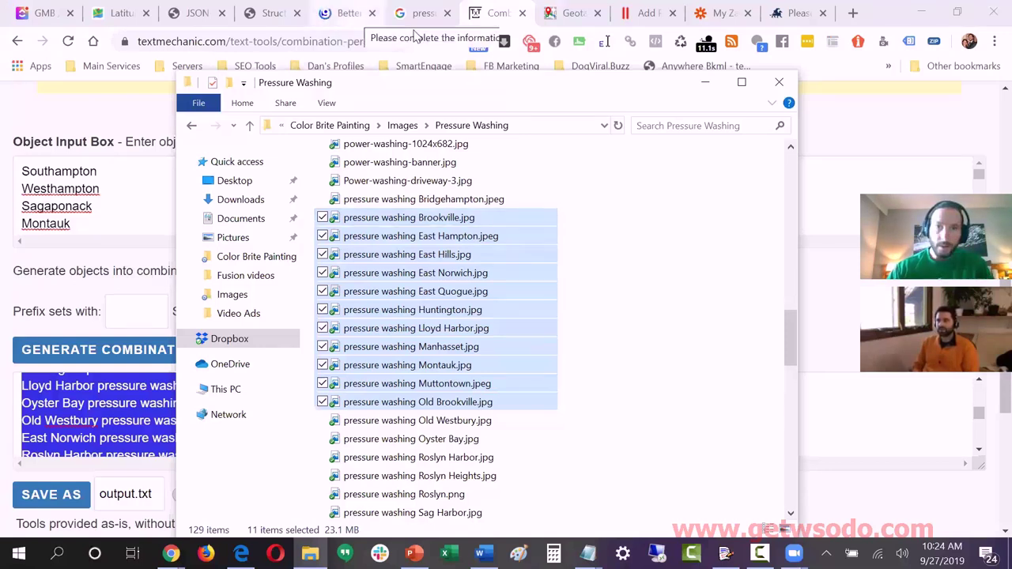
# Step: Switch to the browser and bring up the GeoImgr Pro geotagging page in a maximized window
pyautogui.doubleClick(884, 19)
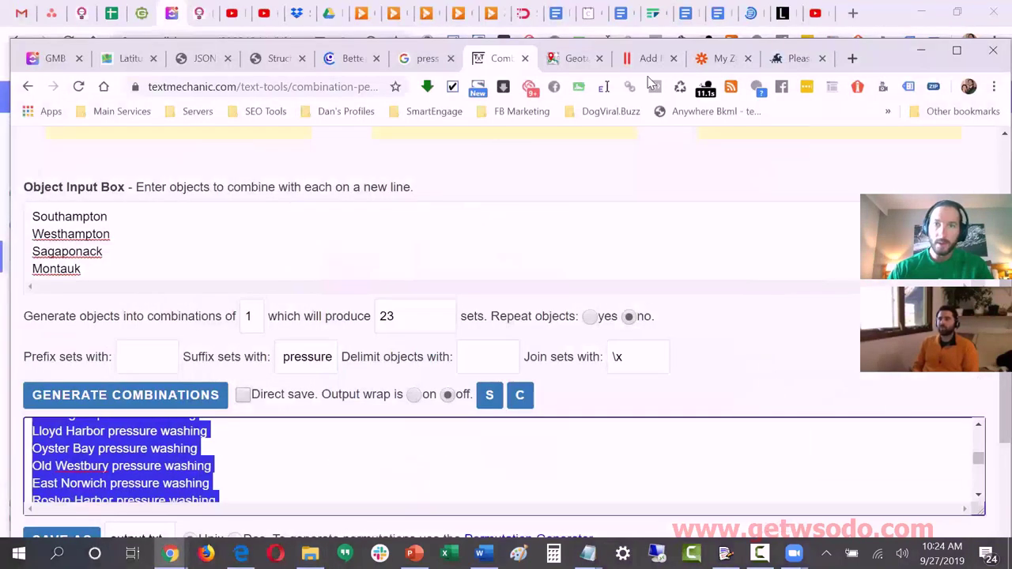
pyautogui.click(574, 59)
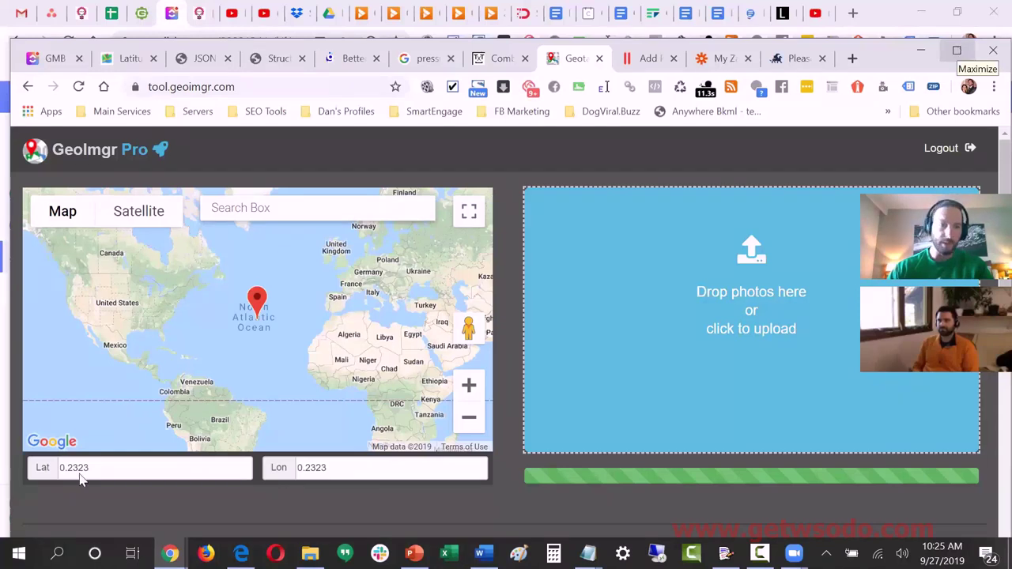
pyautogui.press('super+Up')
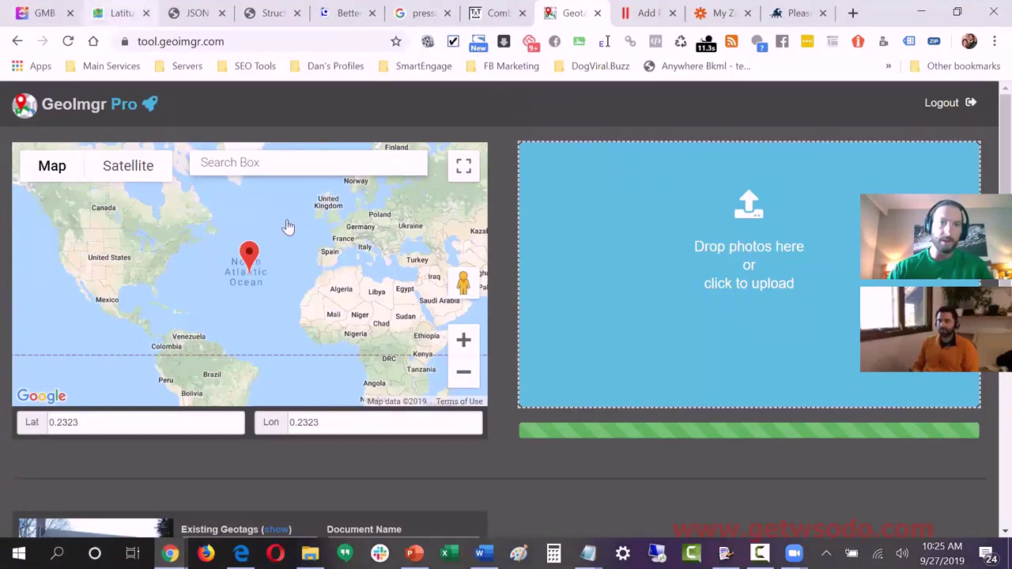
# Step: Bring up getLatLong.net, then copy the business's street address from the Color Brite Painting NAP Schema Code file
pyautogui.hotkey('ctrl', '2')
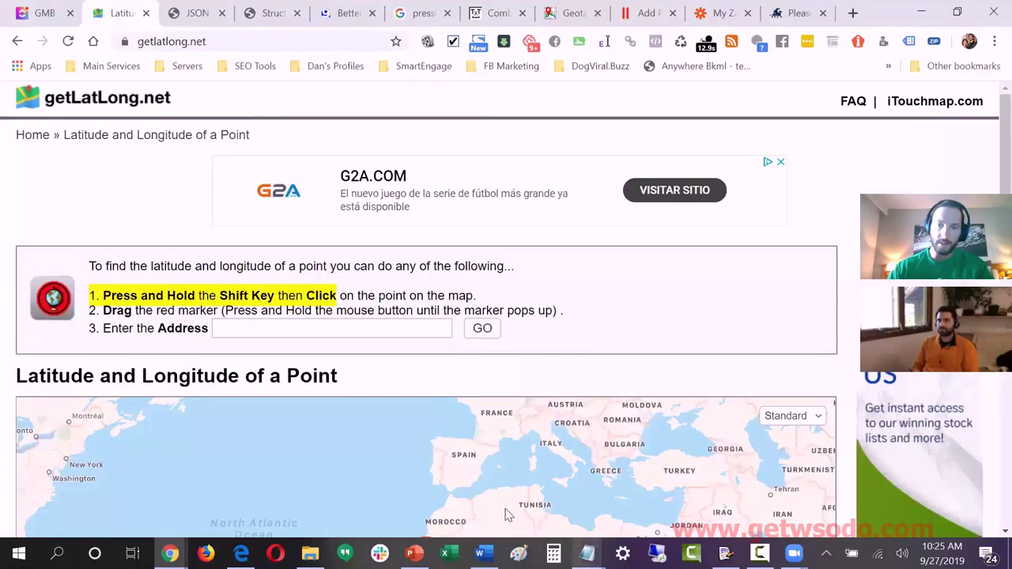
pyautogui.moveTo(587, 554)
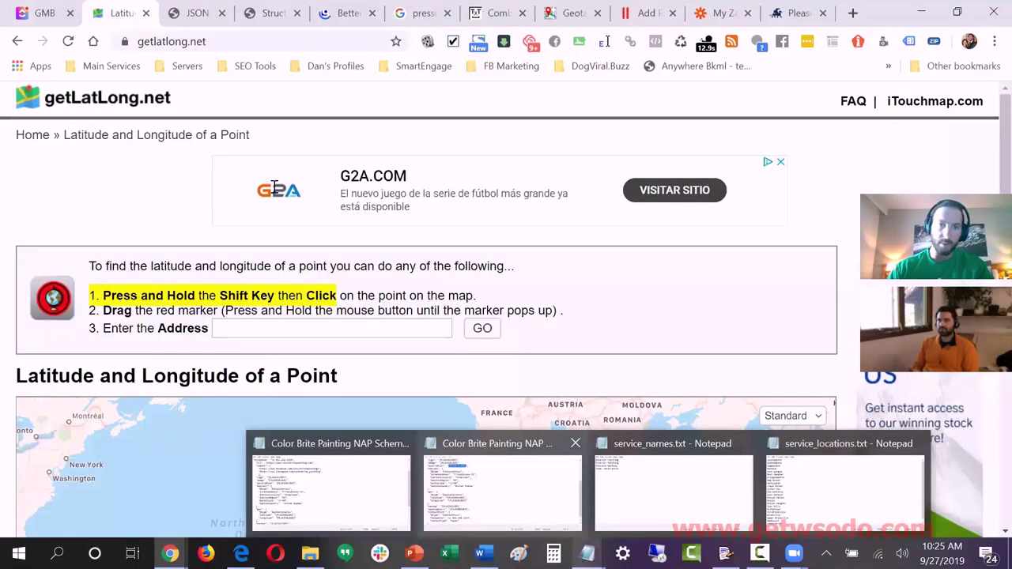
pyautogui.click(503, 486)
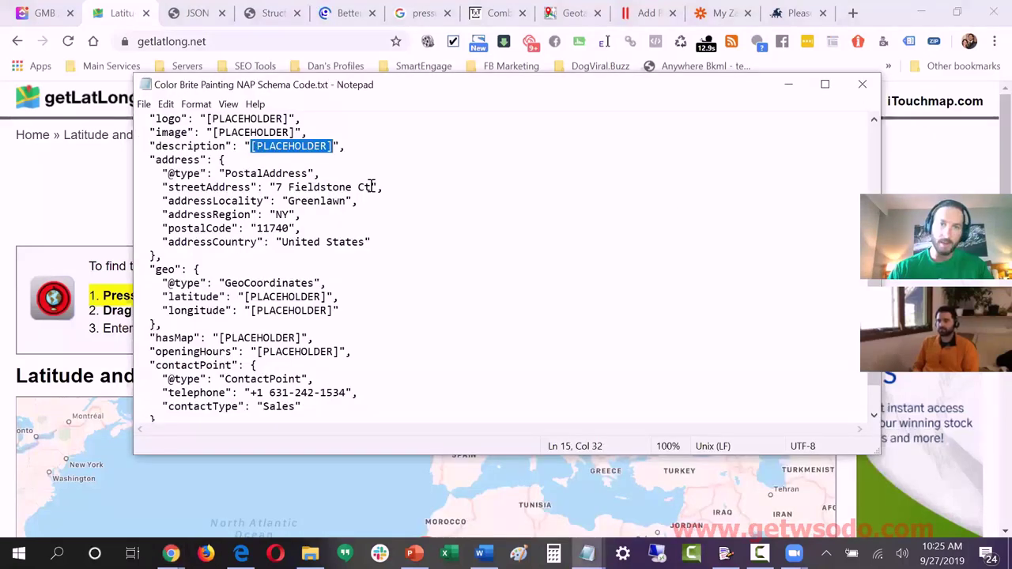
pyautogui.moveTo(276, 187); pyautogui.dragTo(371, 187)
pyautogui.hotkey('ctrl', 'c')
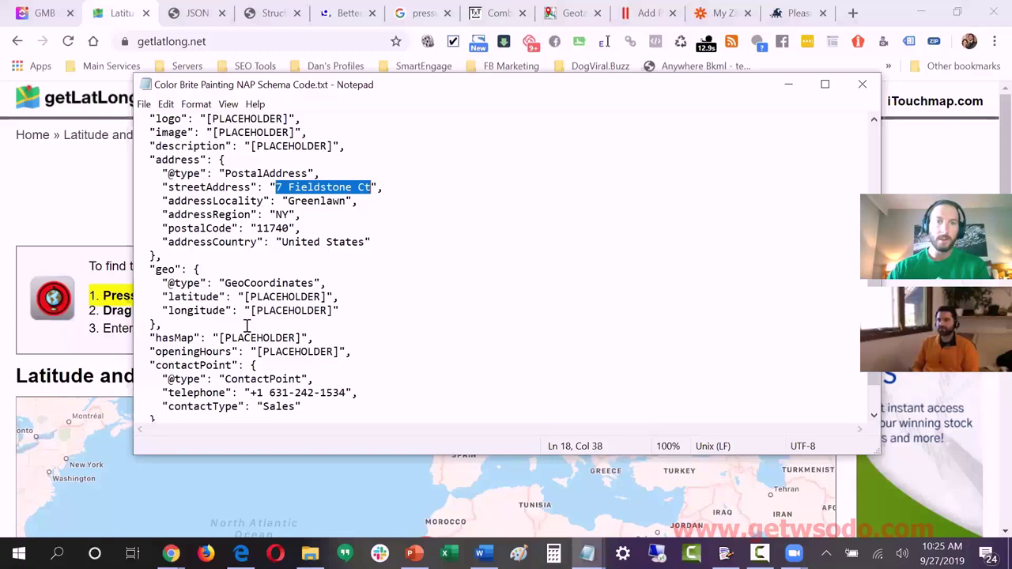
# Step: Switch to getLatLong.net and paste the copied street address into the address field, adding a period after it
pyautogui.hotkey('alt', 'Tab')
pyautogui.click(242, 326)
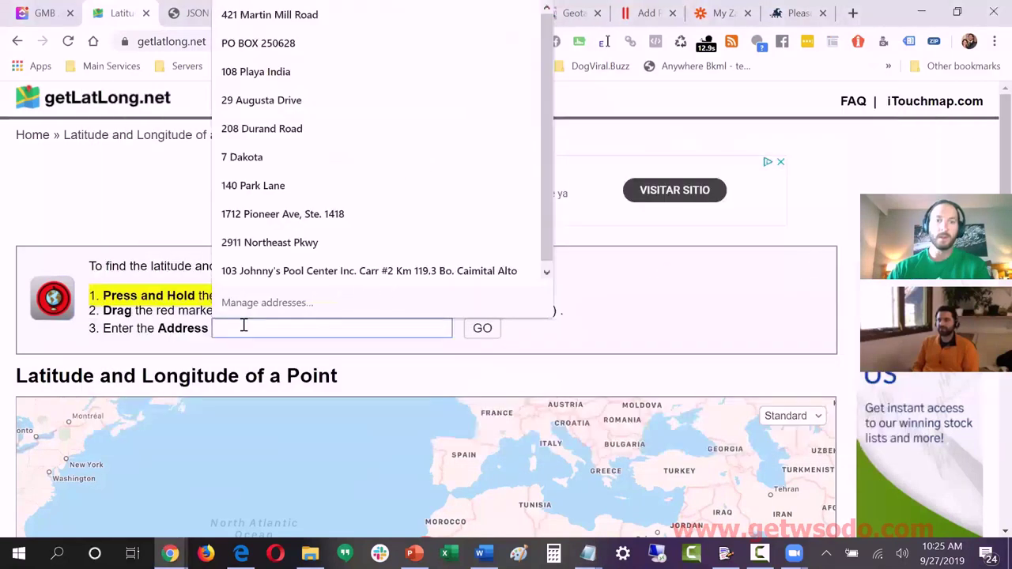
pyautogui.hotkey('ctrl', 'v')
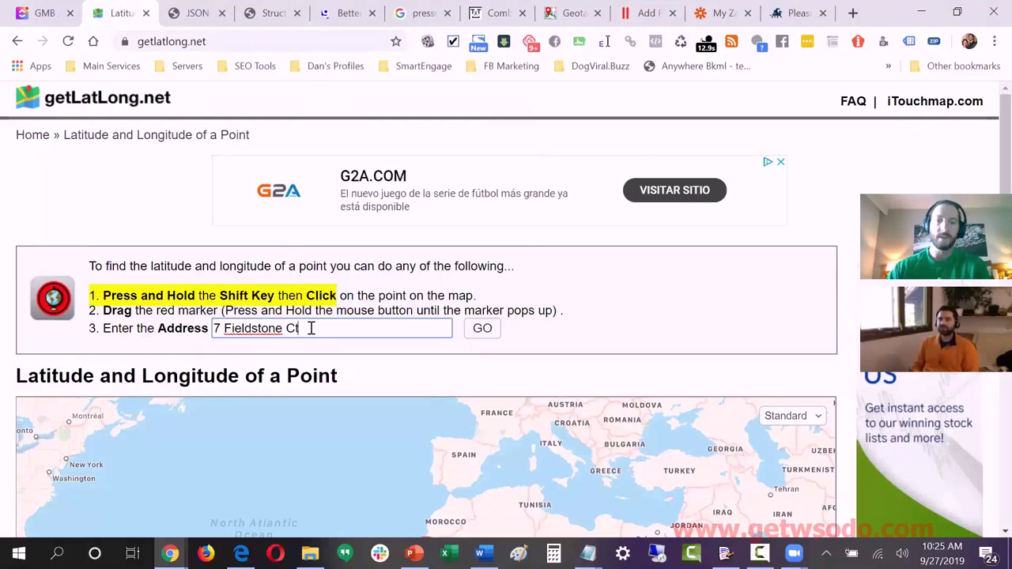
pyautogui.write('.')
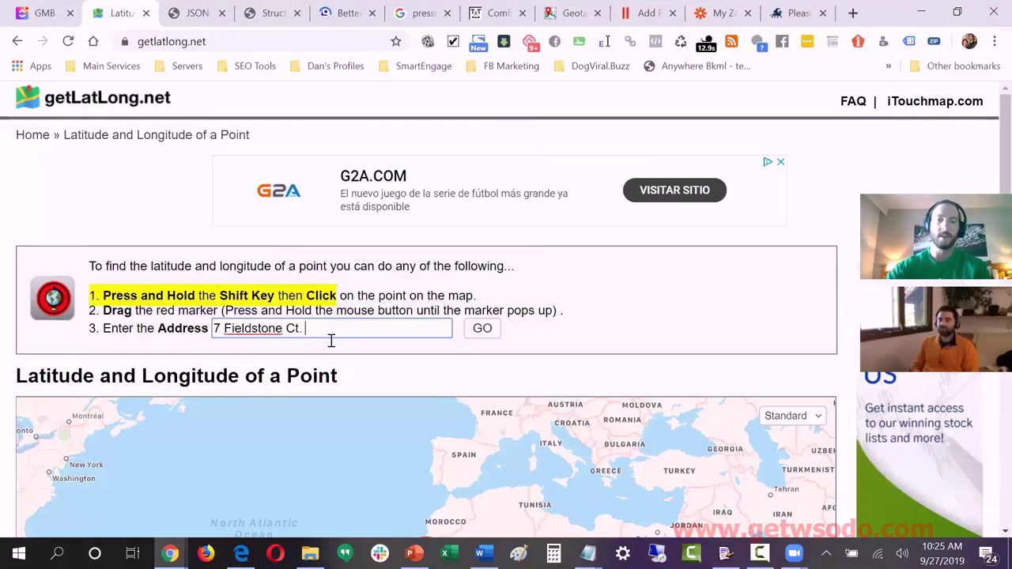
# Step: Complete the address with the town, state and postal code from the schema file and look up its coordinates
pyautogui.hotkey('alt', 'Tab')
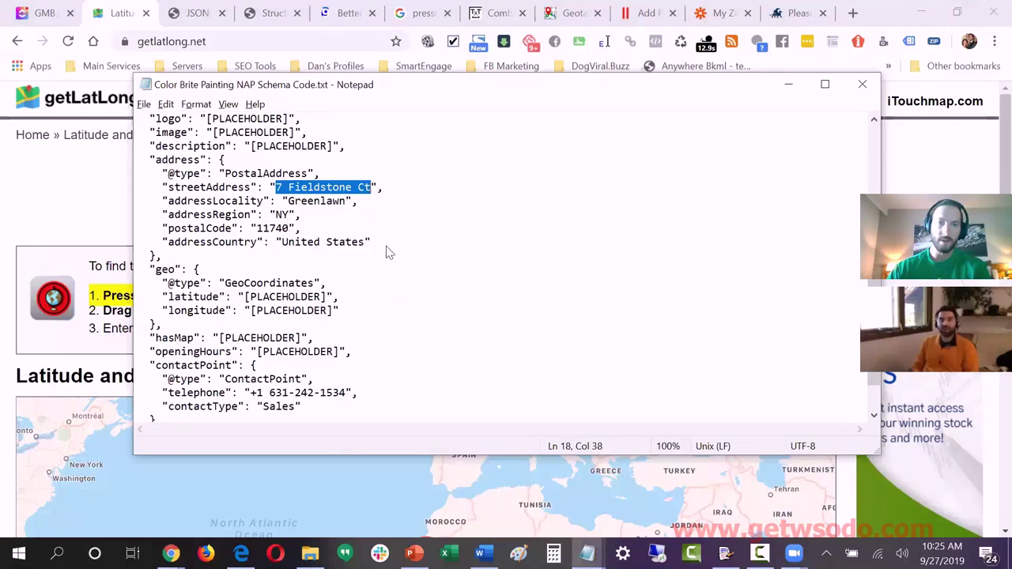
pyautogui.press('Down')
pyautogui.press('Down')
pyautogui.press('Down')
pyautogui.hotkey('shift', 'Left')
pyautogui.hotkey('shift', 'Left')
pyautogui.hotkey('shift', 'Left')
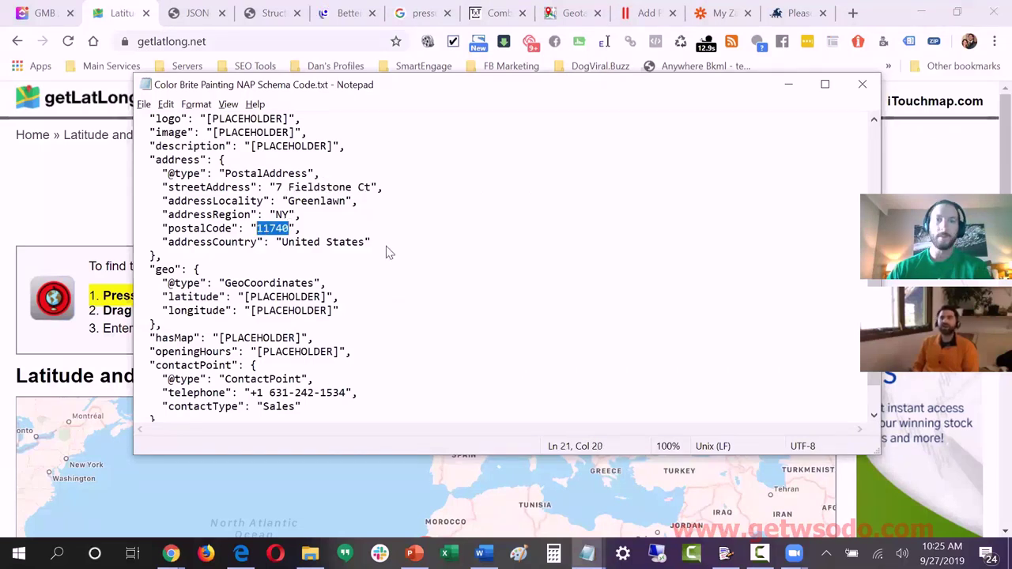
pyautogui.hotkey('alt', 'Tab')
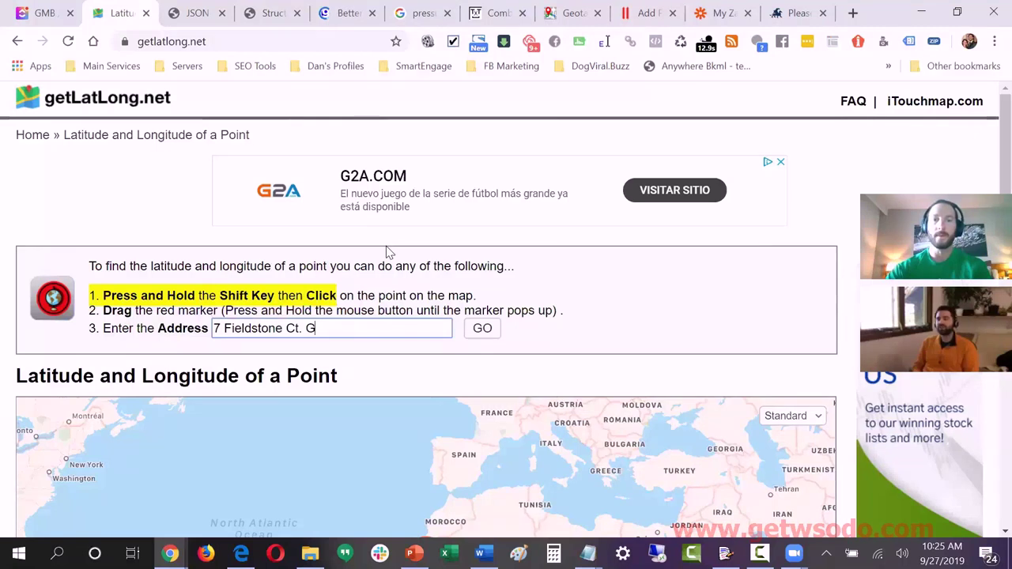
pyautogui.write('reenlawn, N')
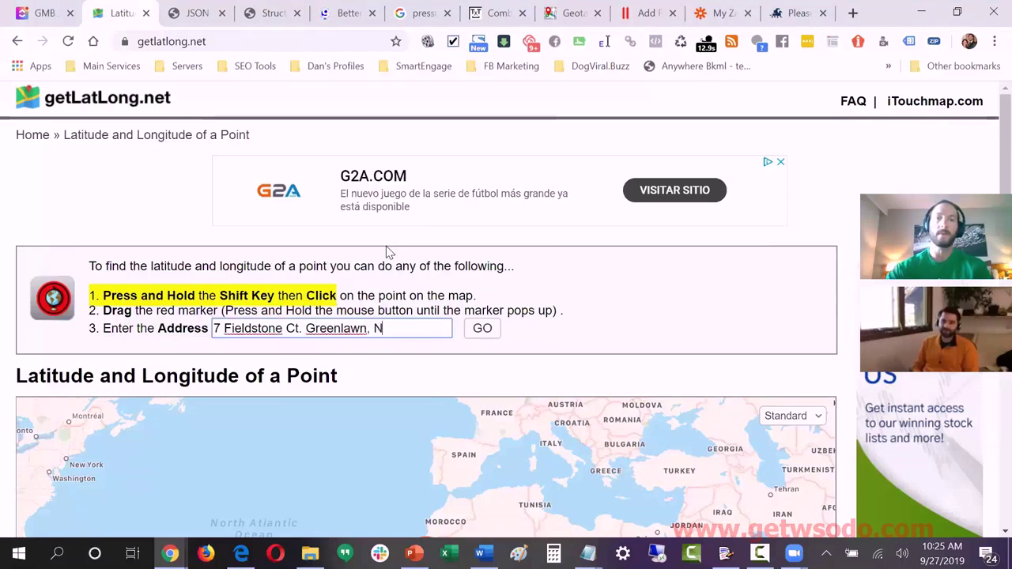
pyautogui.write('Y 11740')
pyautogui.press('Tab')
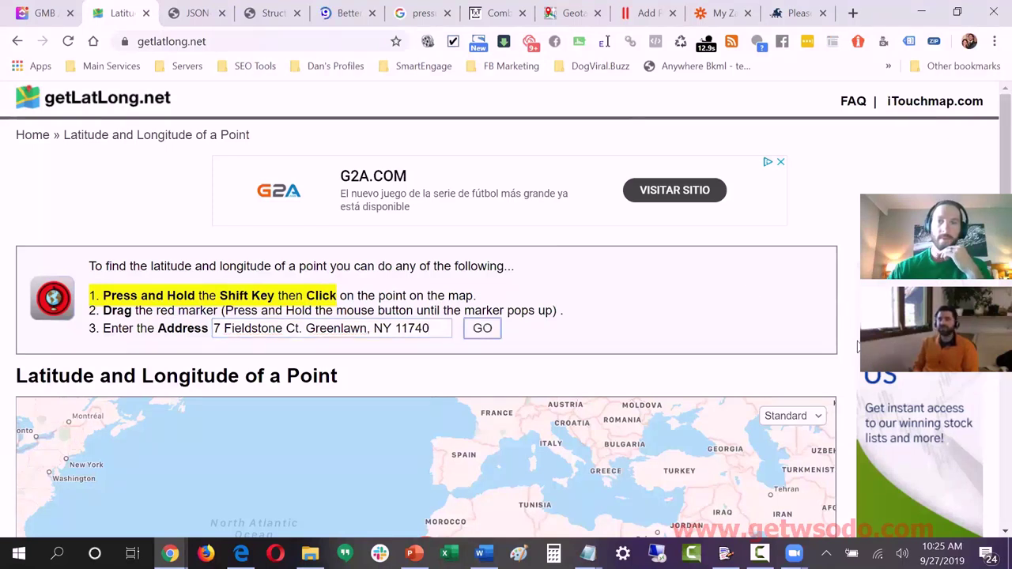
pyautogui.press('Return')
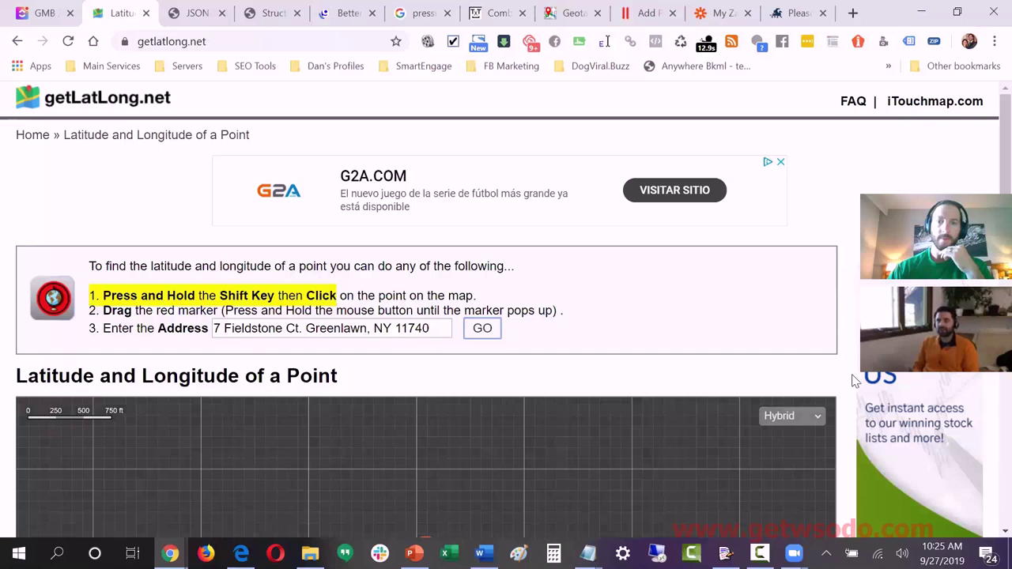
# Step: Copy the business location's decimal latitude, 40.862472, from the getLatLong.net results
pyautogui.scroll(-3, 854, 384)
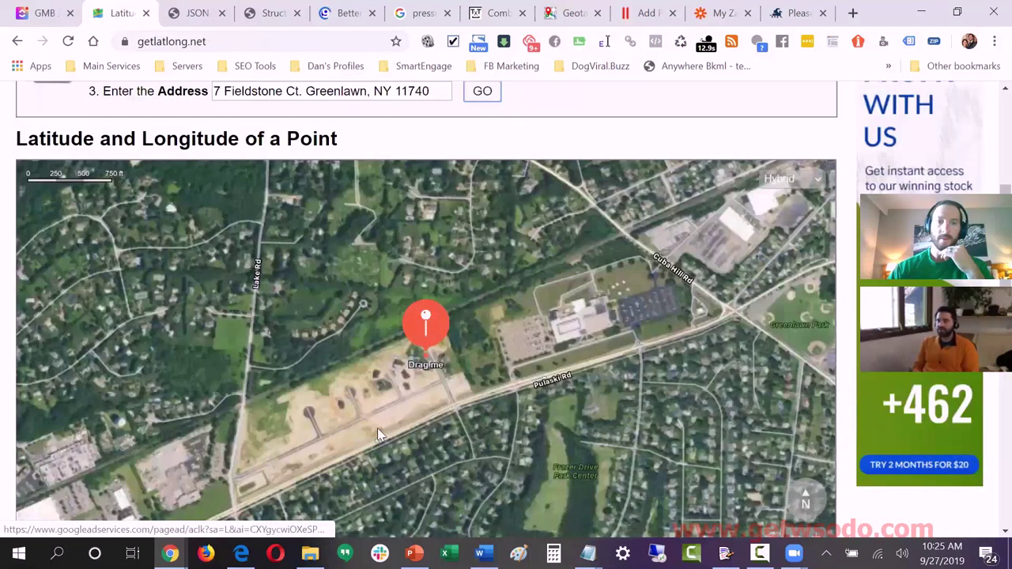
pyautogui.scroll(-3, 379, 422)
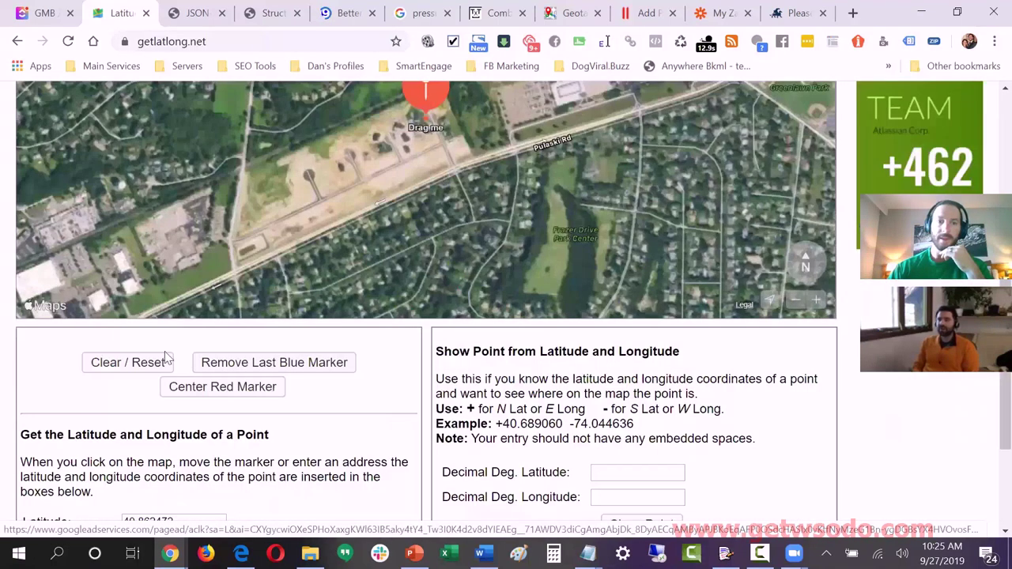
pyautogui.scroll(-3, 127, 323)
pyautogui.moveTo(143, 326); pyautogui.dragTo(179, 320)
pyautogui.hotkey('ctrl', 'a')
pyautogui.hotkey('ctrl', 'c')
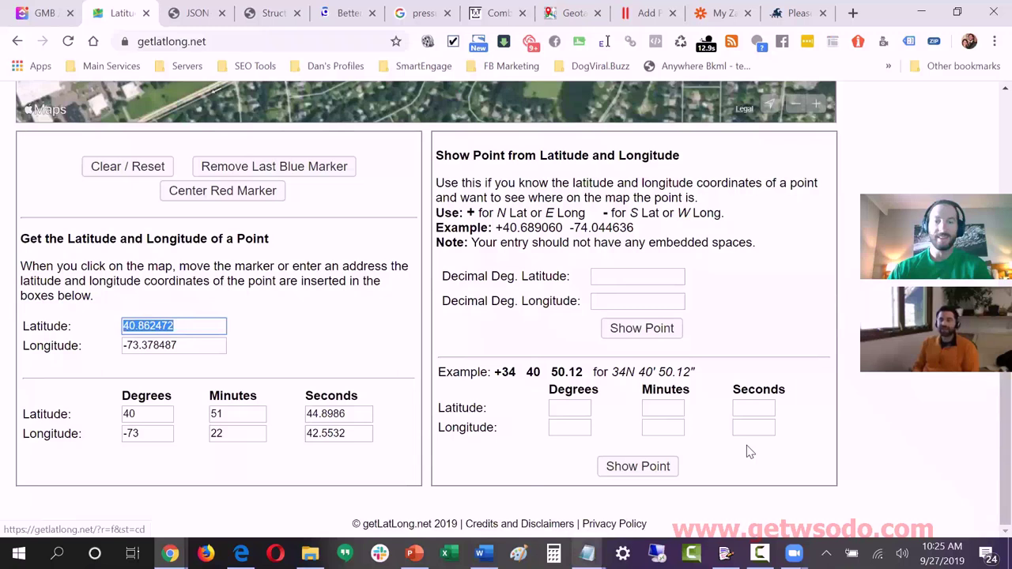
# Step: Replace the latitude placeholder in the Color Brite Painting NAP Schema Code file with 40.862472
pyautogui.moveTo(587, 553)
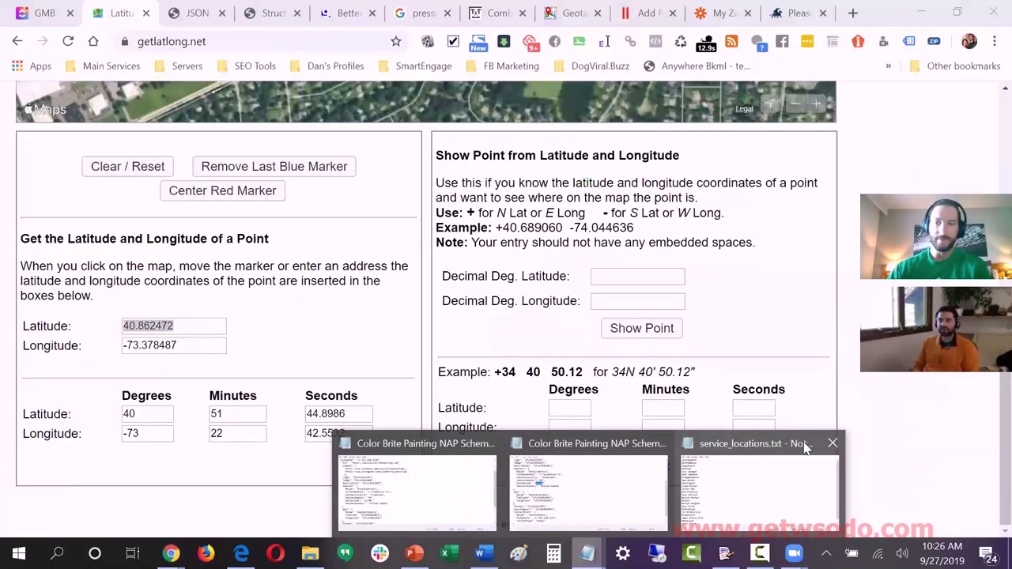
pyautogui.moveTo(750, 479)
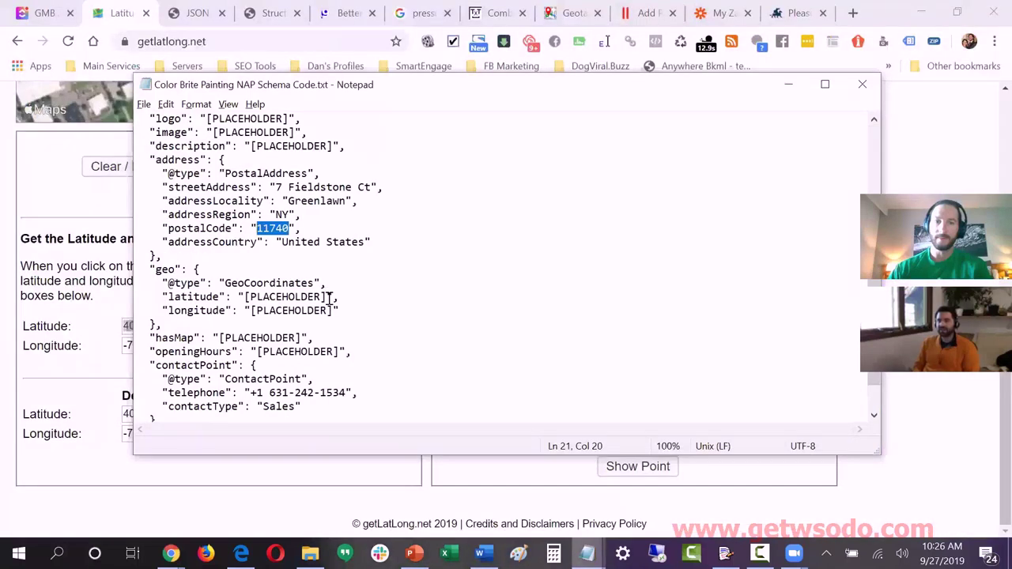
pyautogui.click(272, 297)
pyautogui.doubleClick(248, 297)
pyautogui.hotkey('shift', 'Left')
pyautogui.hotkey('ctrl', 'v')
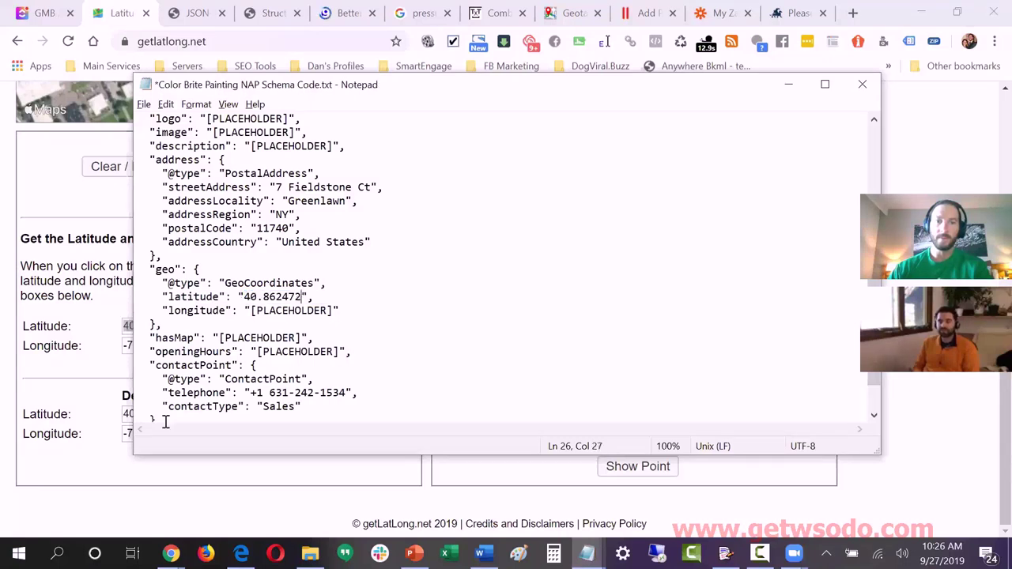
# Step: Return to getLatLong.net and copy the location's decimal longitude, -73.378487
pyautogui.click(91, 380)
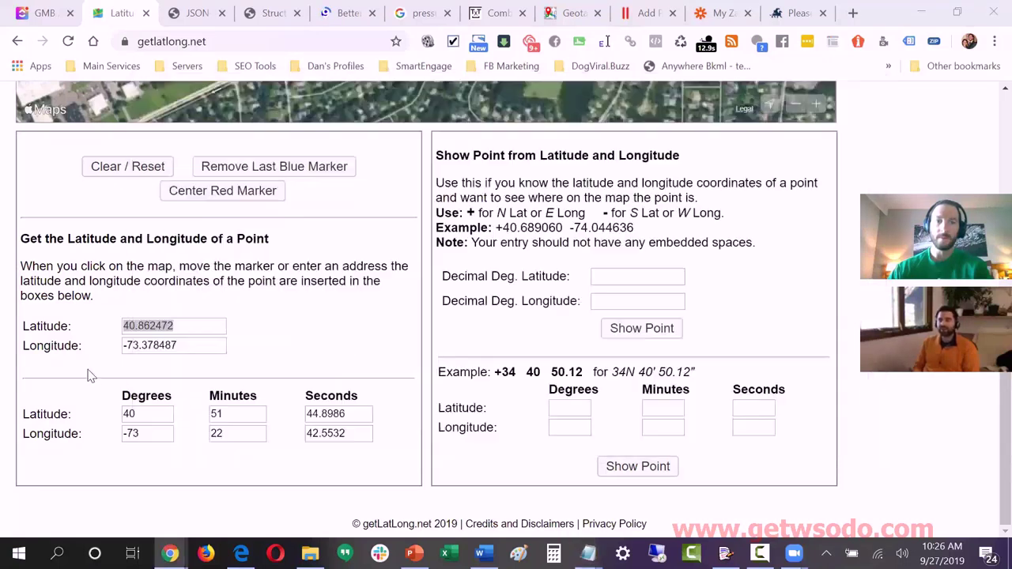
pyautogui.doubleClick(156, 345)
pyautogui.hotkey('ctrl', 'c')
pyautogui.moveTo(156, 345); pyautogui.dragTo(177, 345)
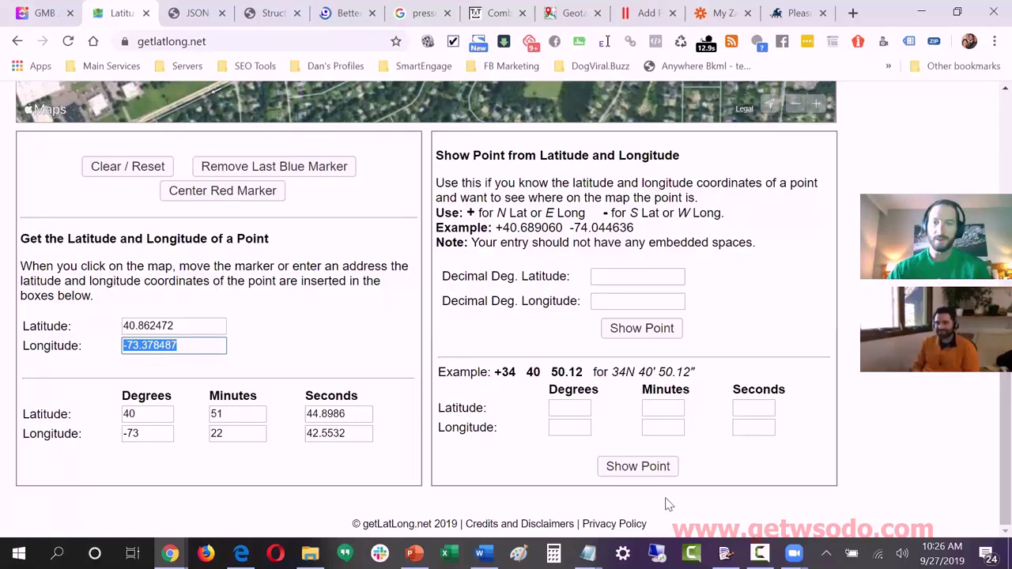
# Step: Replace the longitude placeholder in the NAP Schema Code file with -73.378487 and save the file
pyautogui.click(588, 553)
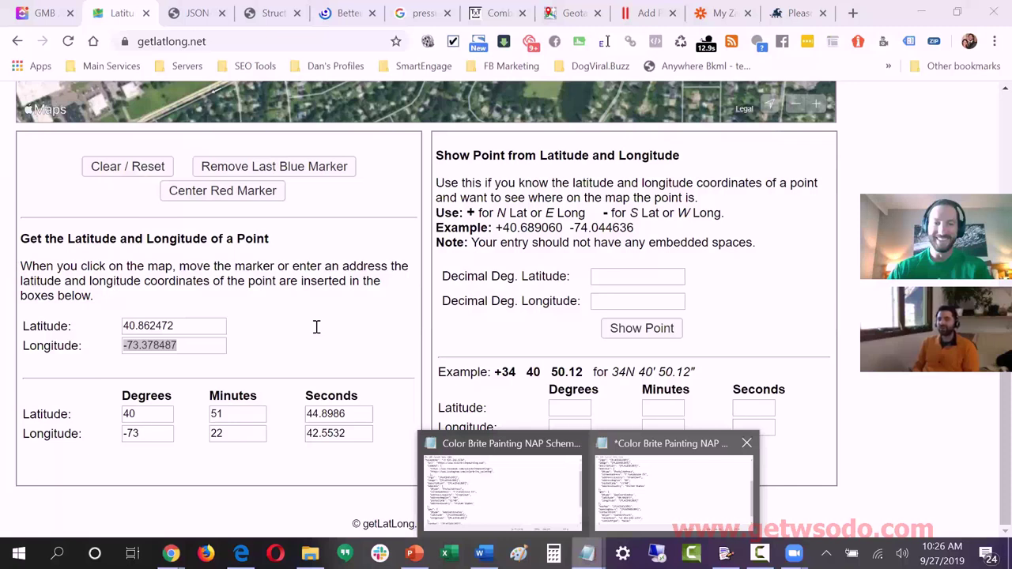
pyautogui.moveTo(672, 483)
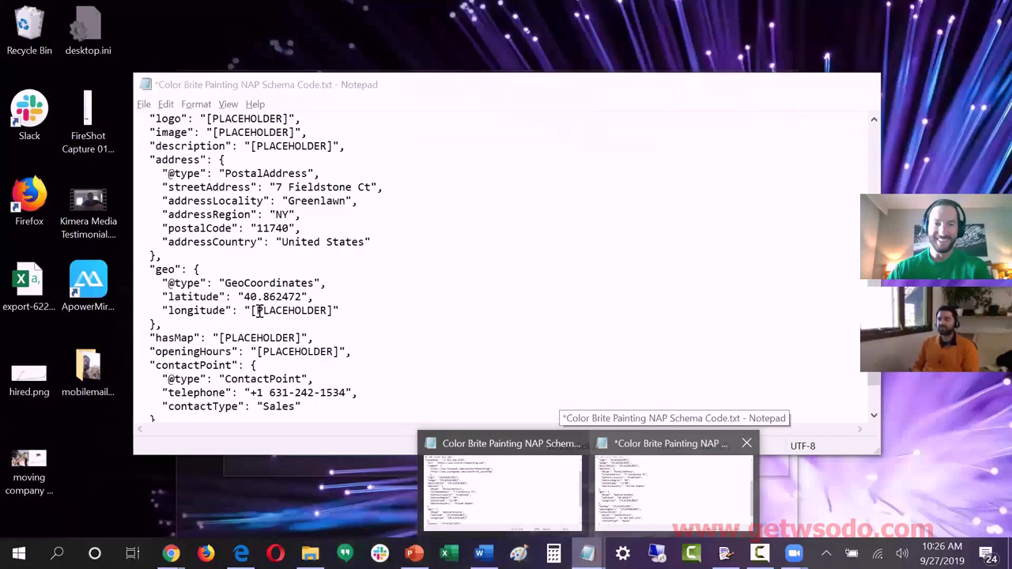
pyautogui.moveTo(264, 311); pyautogui.dragTo(327, 314)
pyautogui.hotkey('shift', 'Left')
pyautogui.hotkey('shift', 'Left')
pyautogui.hotkey('ctrl', 'v')
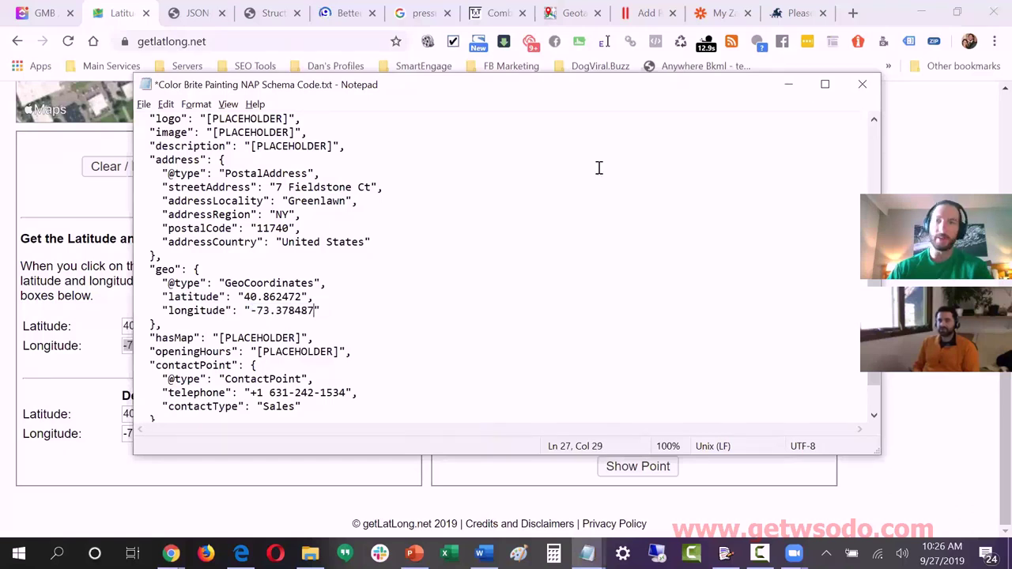
pyautogui.hotkey('ctrl', 's')
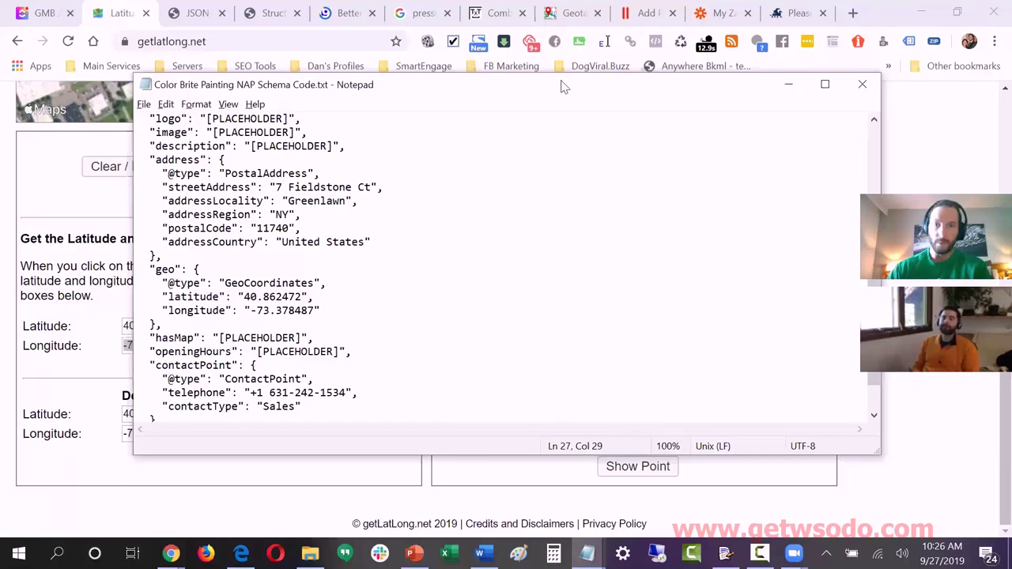
# Step: Switch to the GeoImgr Pro page in the browser and set the longitude to -73.378487
pyautogui.hotkey('alt', 'Tab')
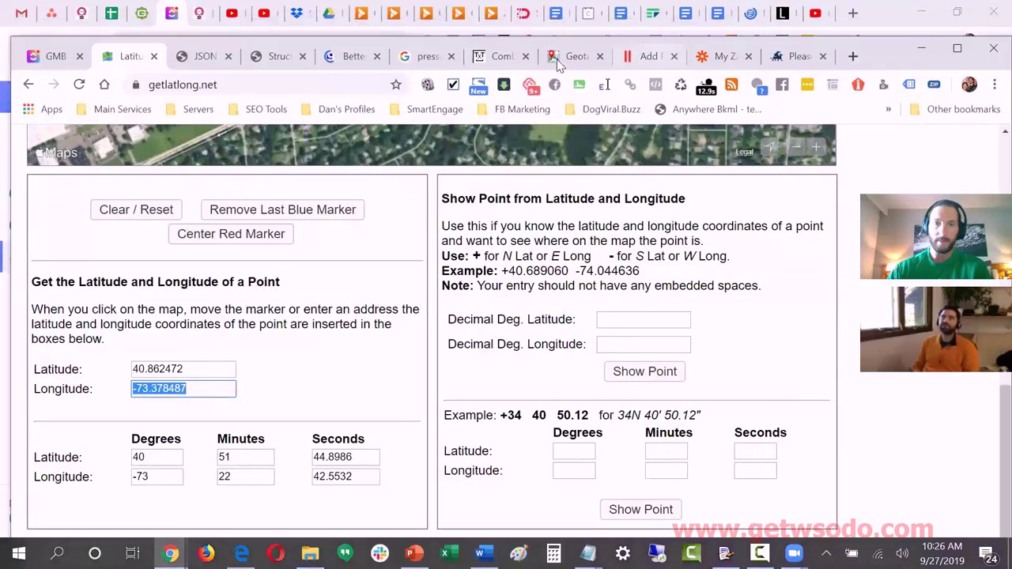
pyautogui.click(557, 59)
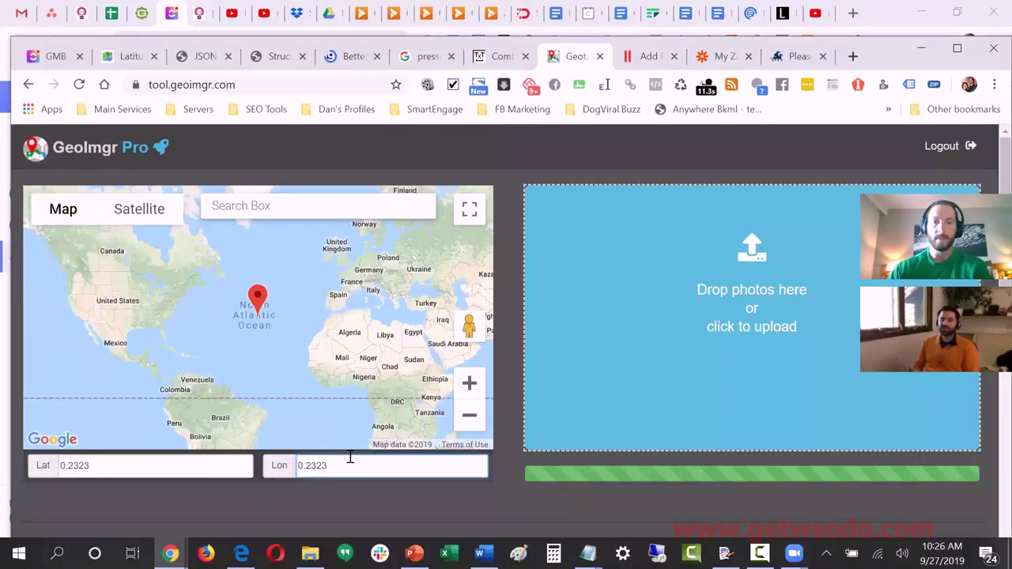
pyautogui.hotkey('ctrl', 'v')
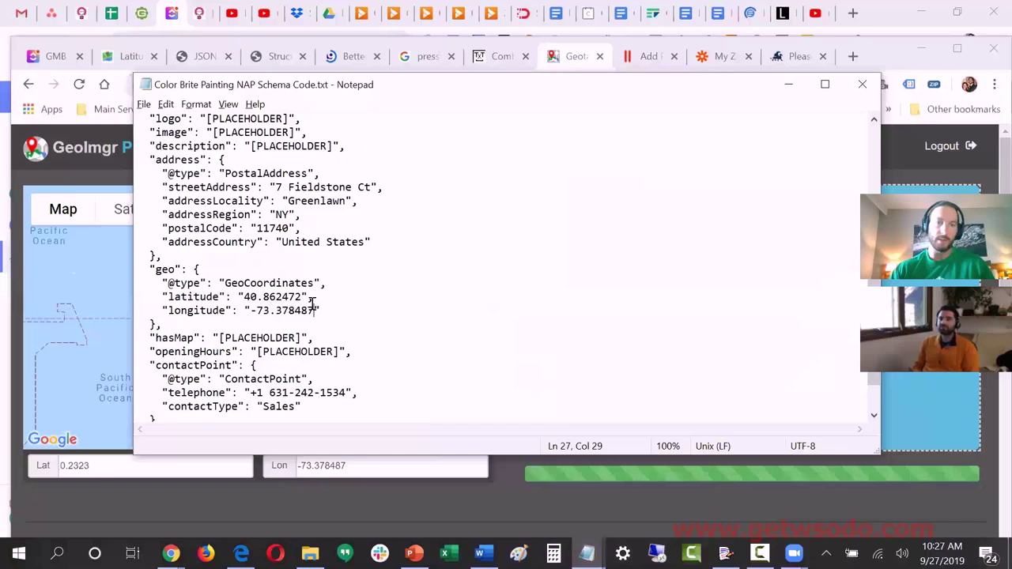
# Step: Copy the latitude value 40.862472 from the geo section of the NAP Schema Code file
pyautogui.moveTo(295, 297); pyautogui.dragTo(303, 297)
pyautogui.hotkey('shift', 'Left')
pyautogui.hotkey('shift', 'Left')
pyautogui.hotkey('shift', 'Left')
pyautogui.hotkey('shift', 'Left')
pyautogui.hotkey('shift', 'Left')
pyautogui.hotkey('shift', 'Left')
pyautogui.hotkey('shift', 'Left')
pyautogui.hotkey('shift', 'Left')
pyautogui.hotkey('shift', 'Left')
pyautogui.hotkey('ctrl', 'c')
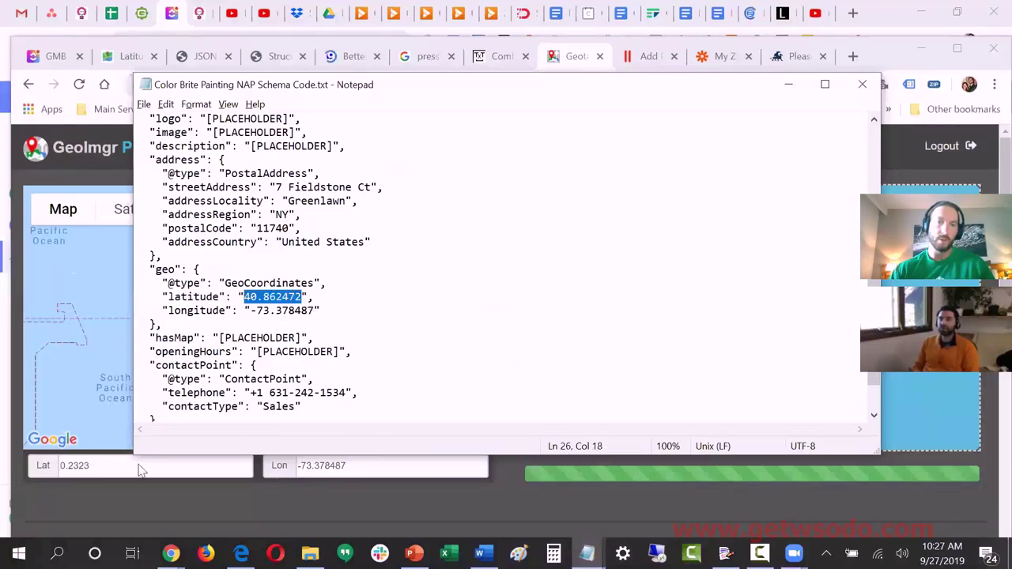
# Step: Set the GeoImgr Pro latitude to 40.862472
pyautogui.click(136, 466)
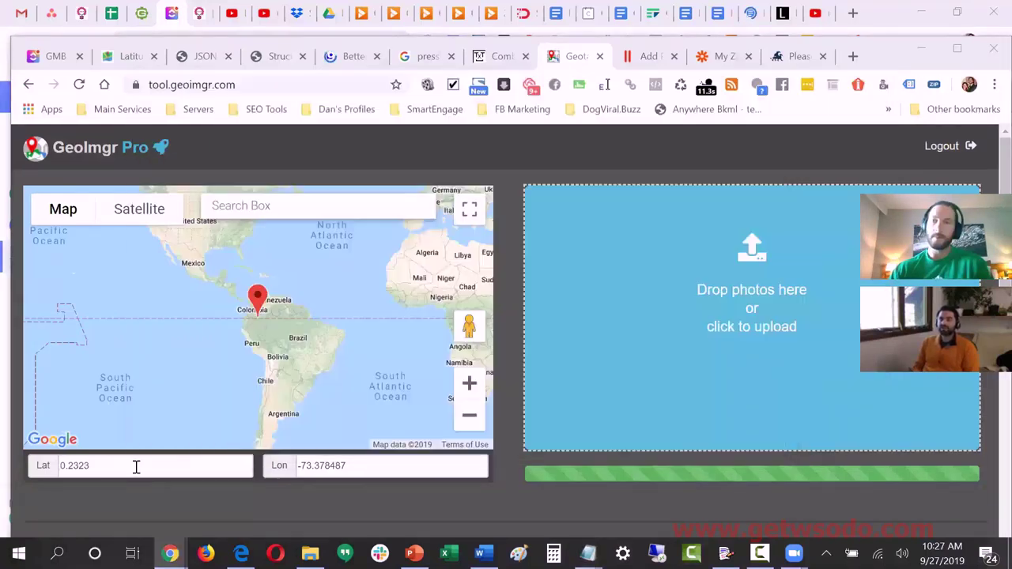
pyautogui.click(136, 467)
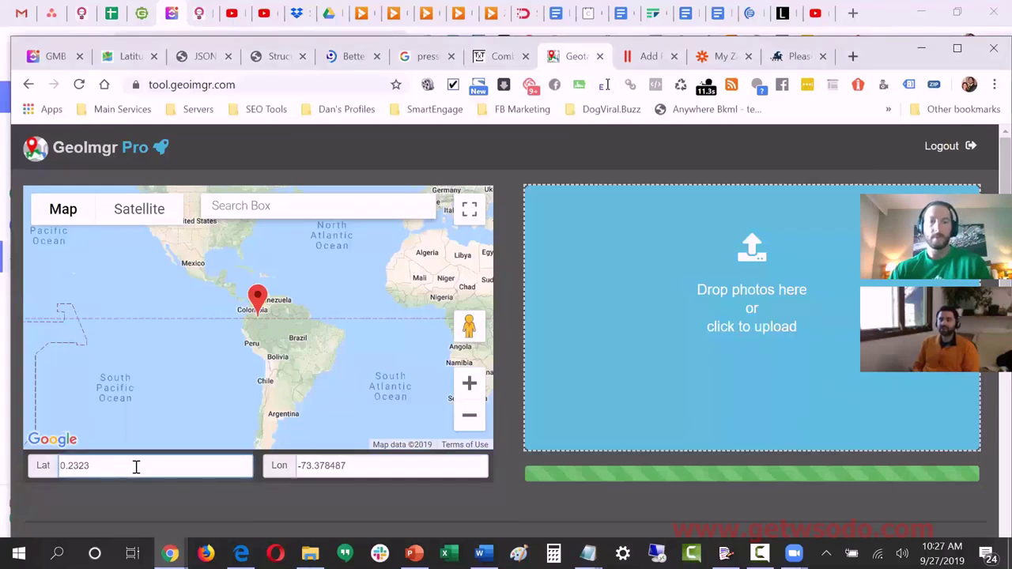
pyautogui.doubleClick(140, 466)
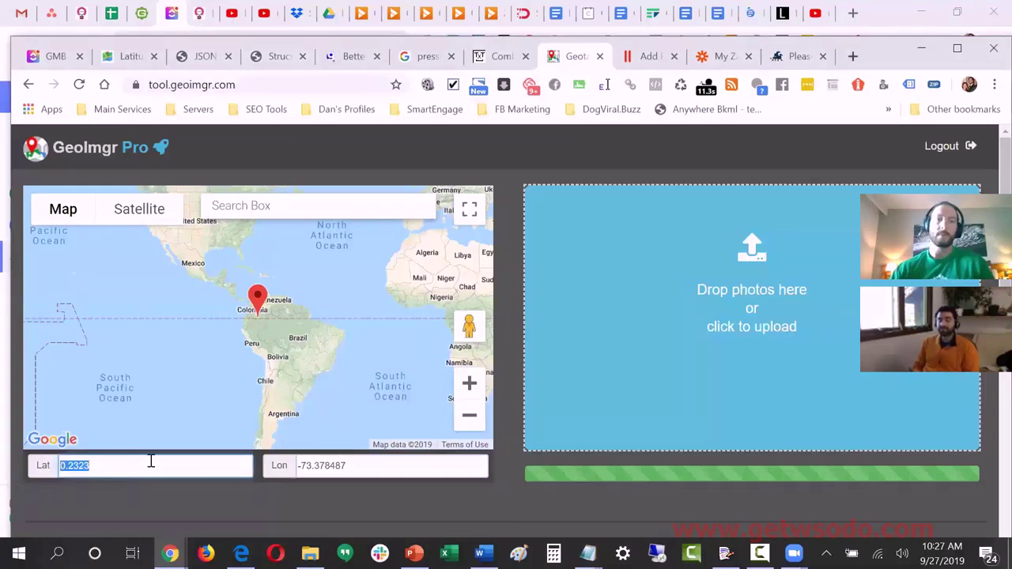
pyautogui.hotkey('ctrl', 'v')
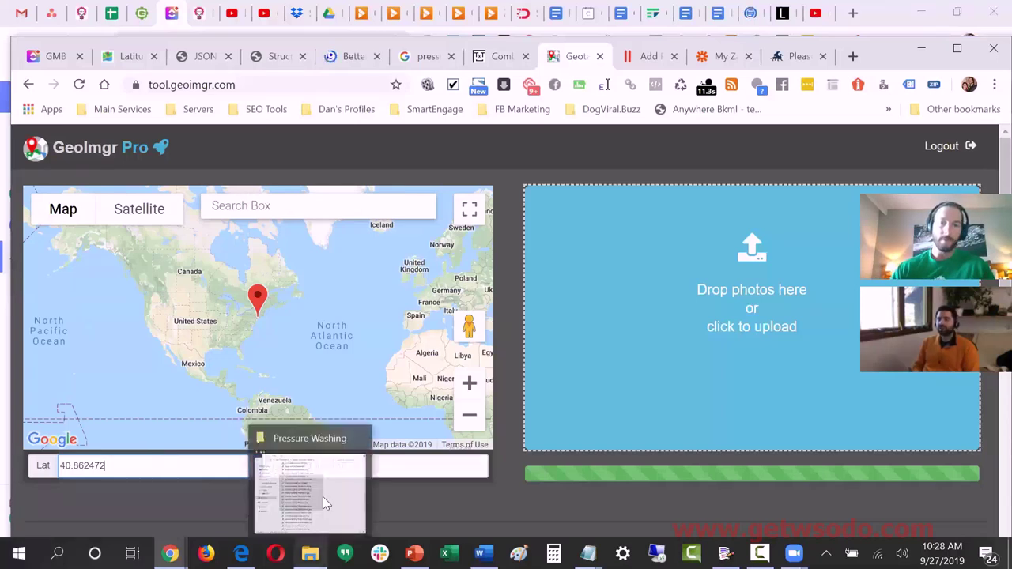
# Step: Upload the selected images from the Pressure Washing folder to GeoImgr Pro and look through their geotag entries in a maximized window
pyautogui.click(324, 504)
pyautogui.moveTo(481, 294); pyautogui.dragTo(847, 327)
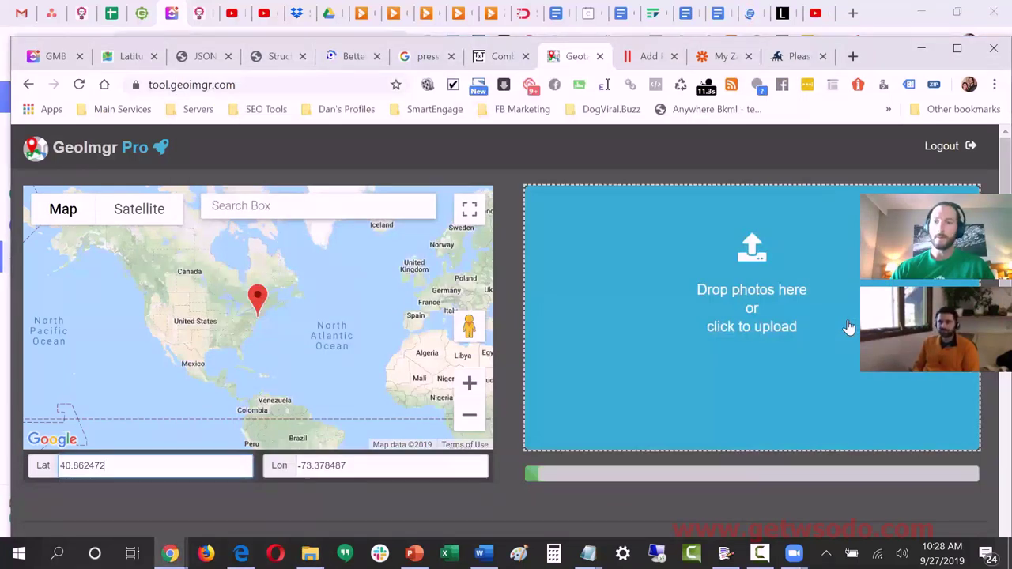
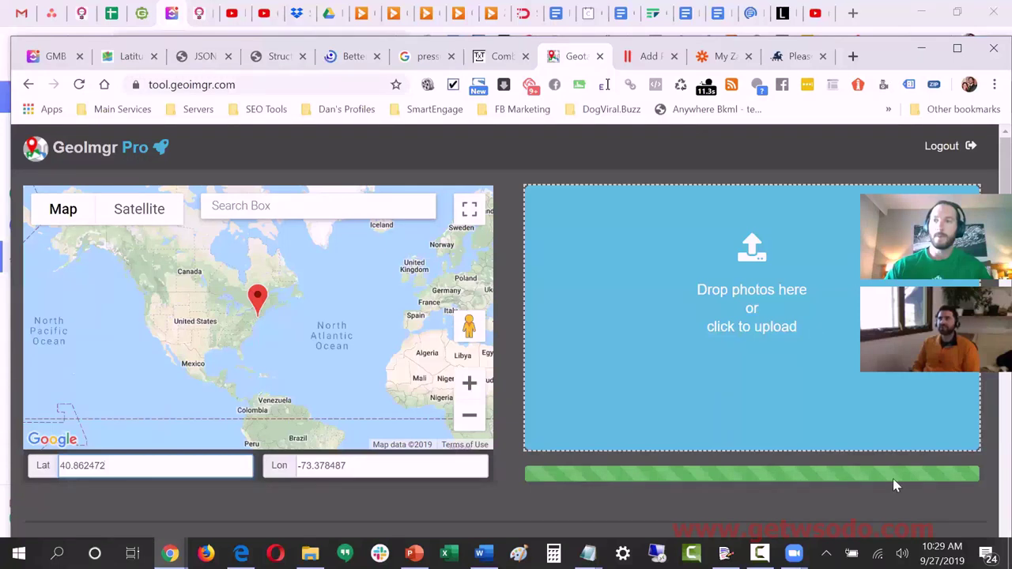
pyautogui.press('super+Up')
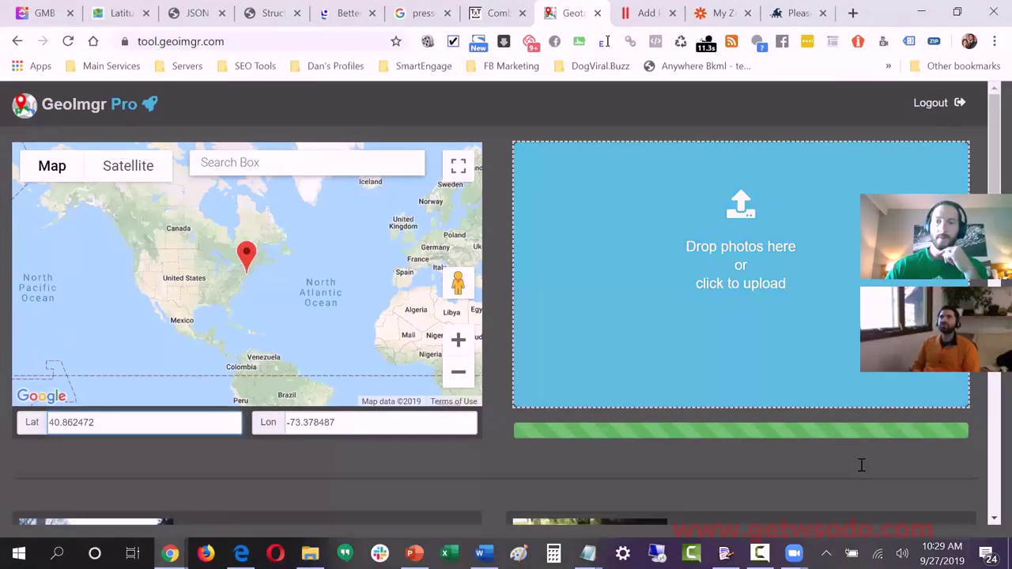
pyautogui.scroll(-3, 850, 451)
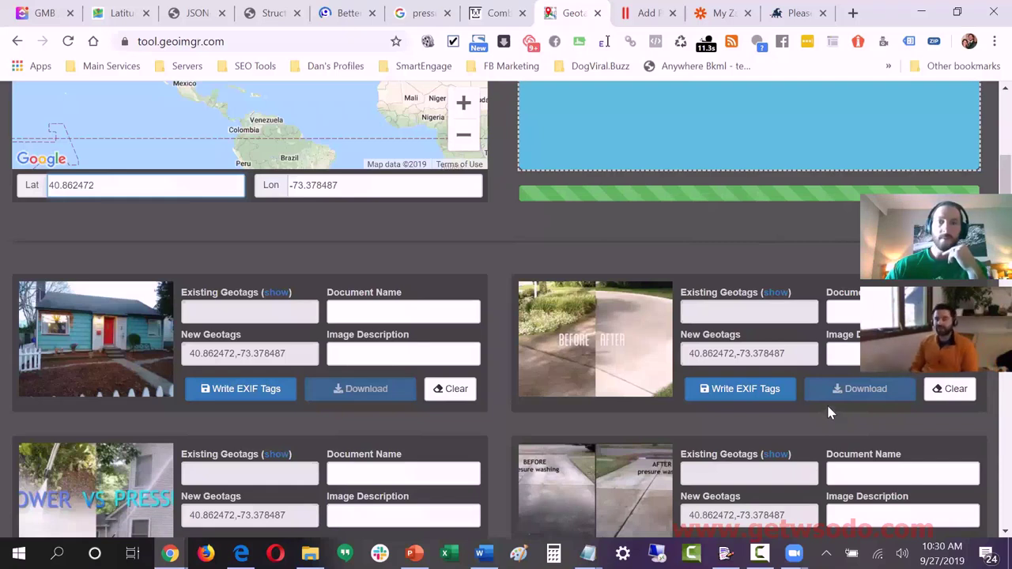
pyautogui.scroll(-1, 828, 413)
pyautogui.scroll(-2, 828, 412)
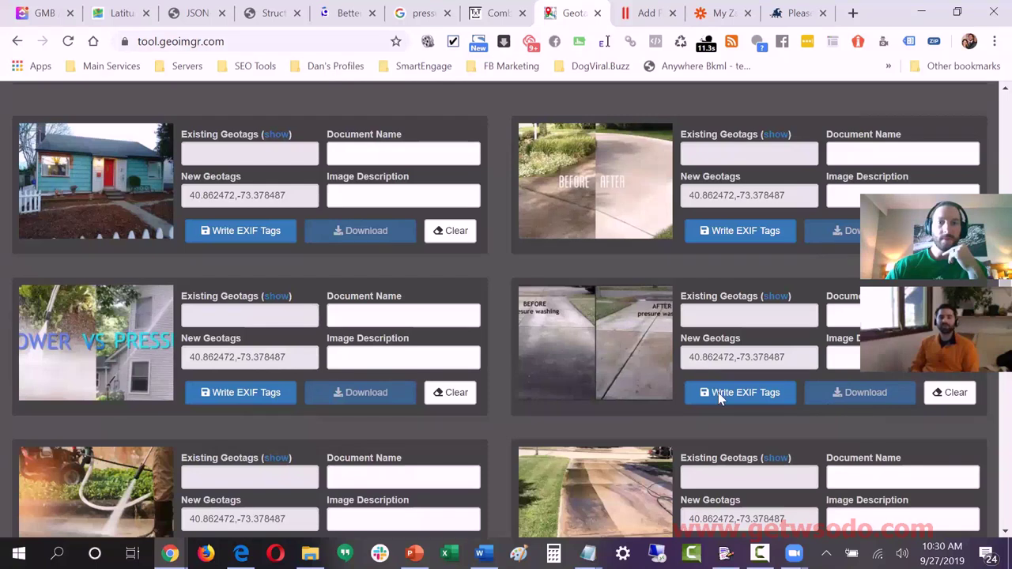
pyautogui.scroll(-2, 668, 422)
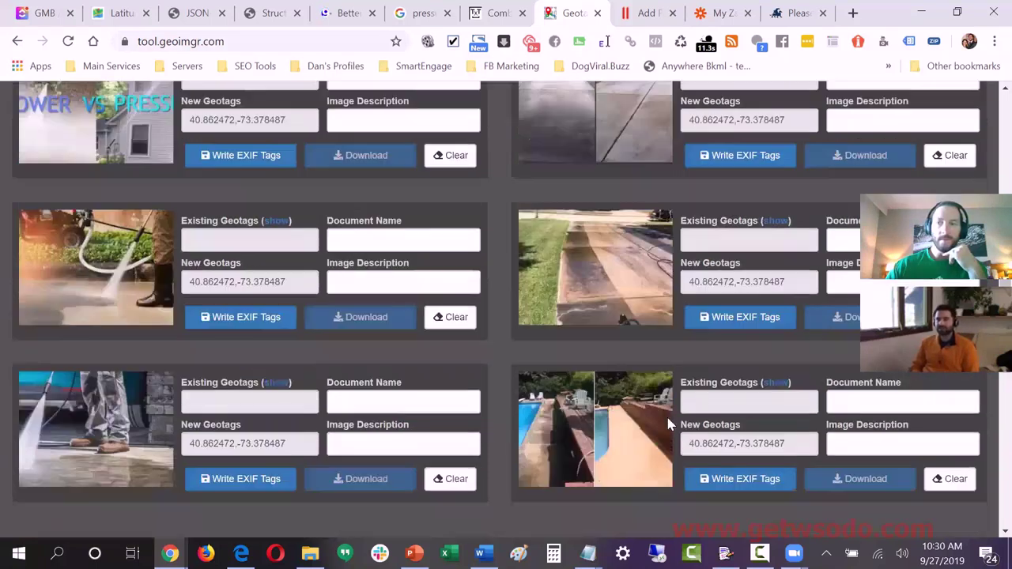
# Step: Look through the uploaded images' geotag entries and the instructions on how to geotag photos
pyautogui.scroll(-5, 669, 421)
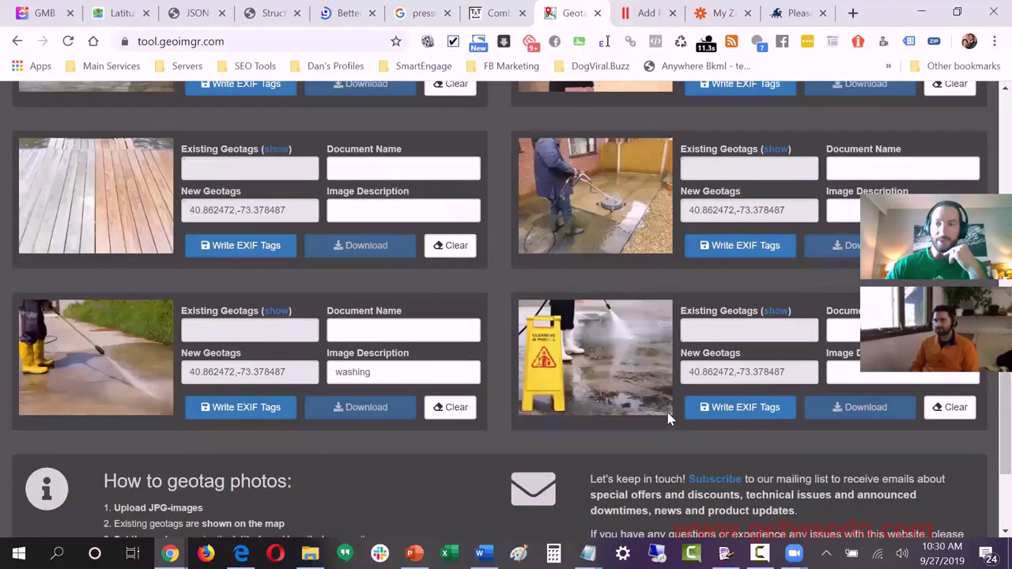
pyautogui.scroll(-3, 670, 420)
pyautogui.scroll(1, 684, 415)
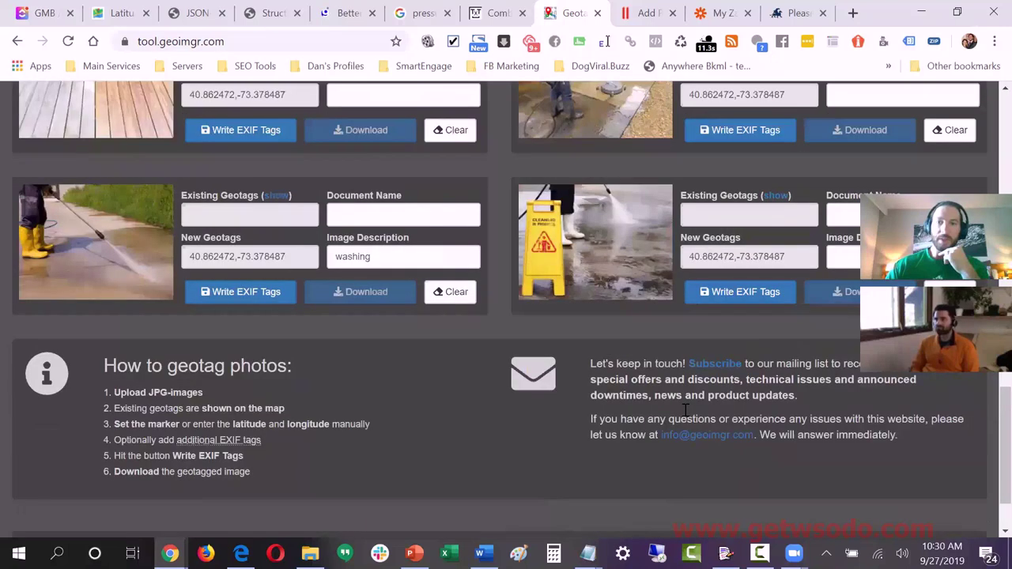
pyautogui.scroll(2, 969, 402)
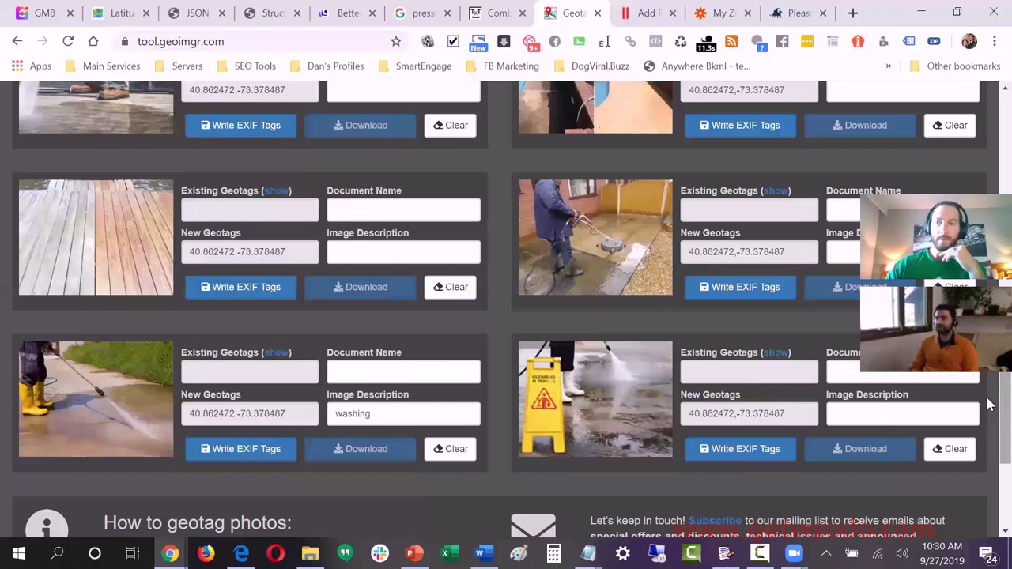
pyautogui.scroll(-1, 989, 419)
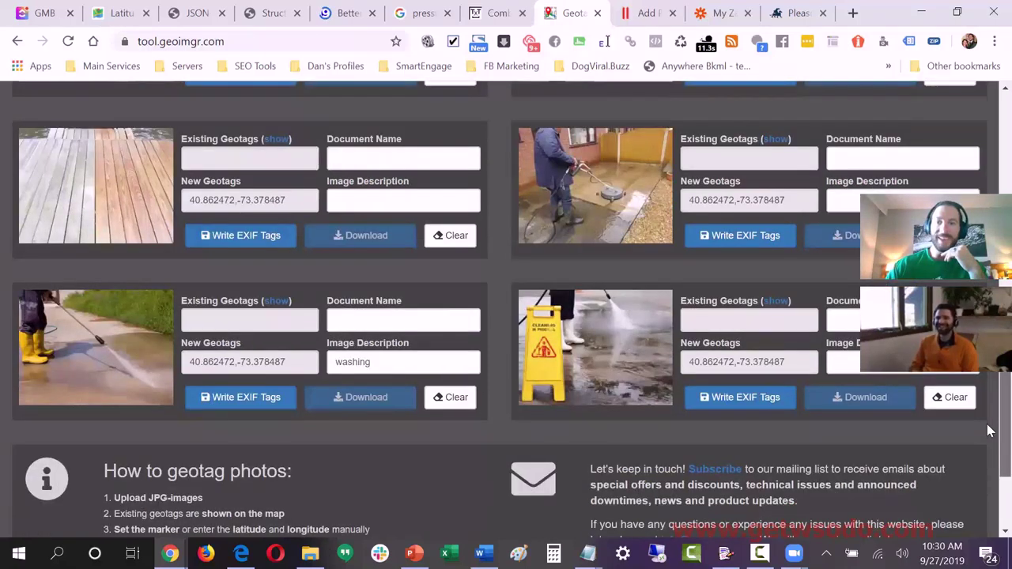
pyautogui.scroll(-1, 988, 184)
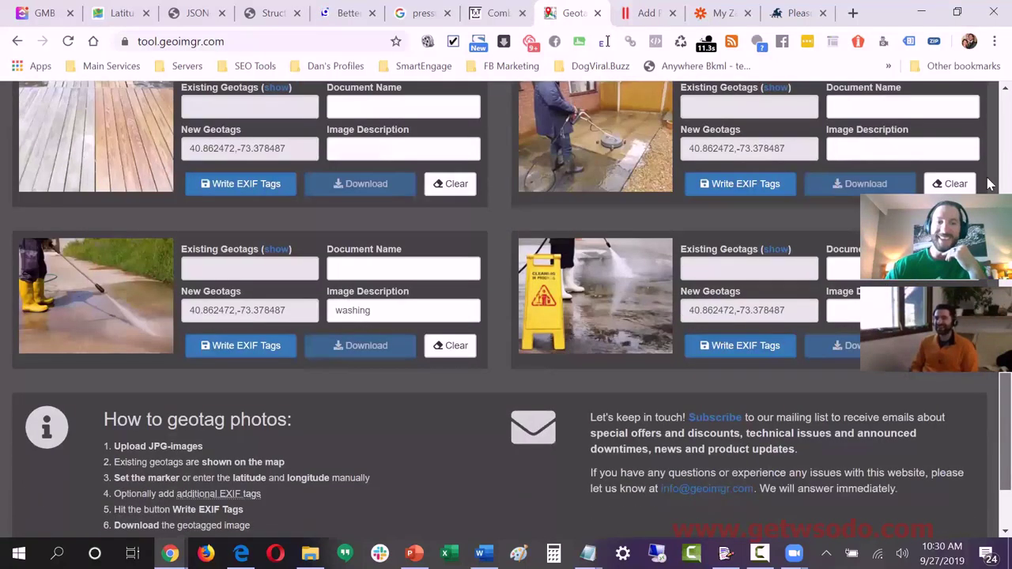
pyautogui.scroll(15, 989, 183)
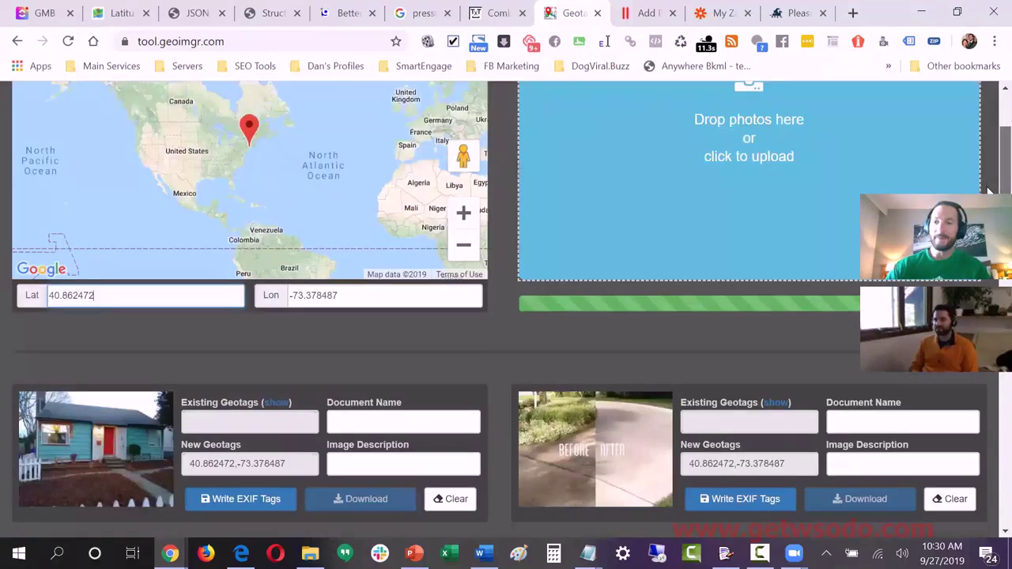
pyautogui.scroll(-1, 989, 190)
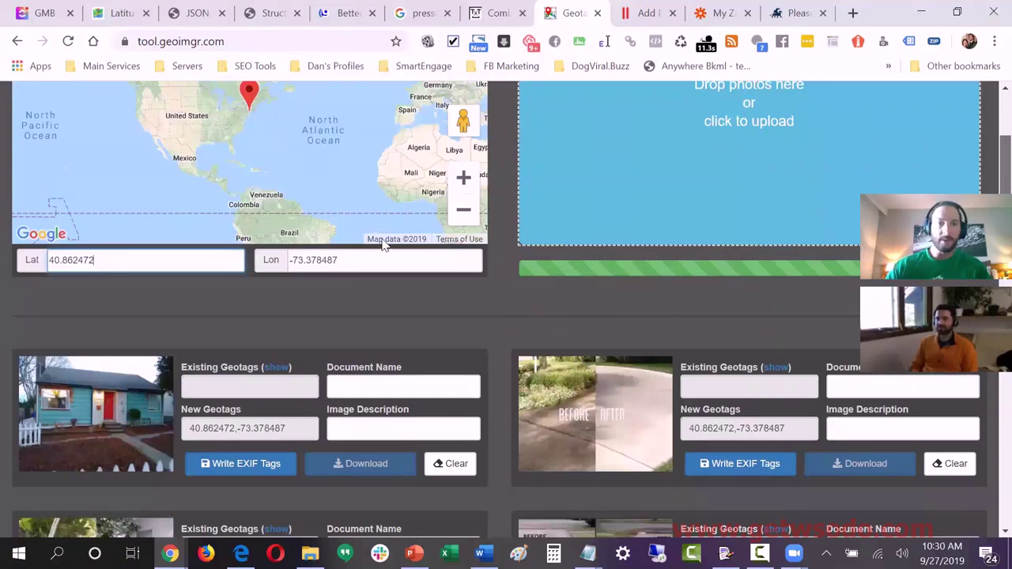
# Step: Write the EXIF geotags to the first two images, the house and the before/after driveway, and download both
pyautogui.scroll(-3, 383, 240)
pyautogui.scroll(2, 409, 293)
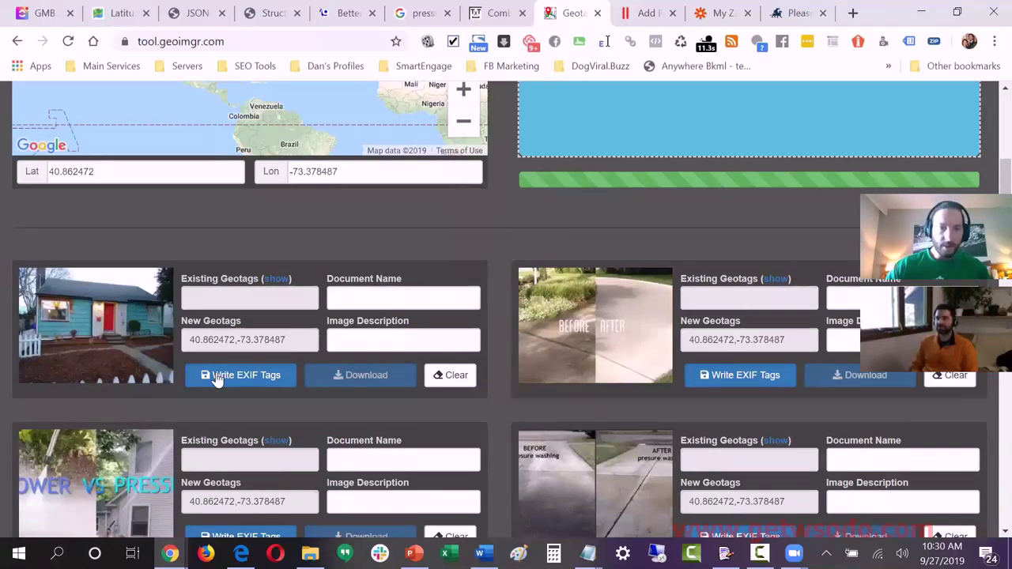
pyautogui.click(742, 380)
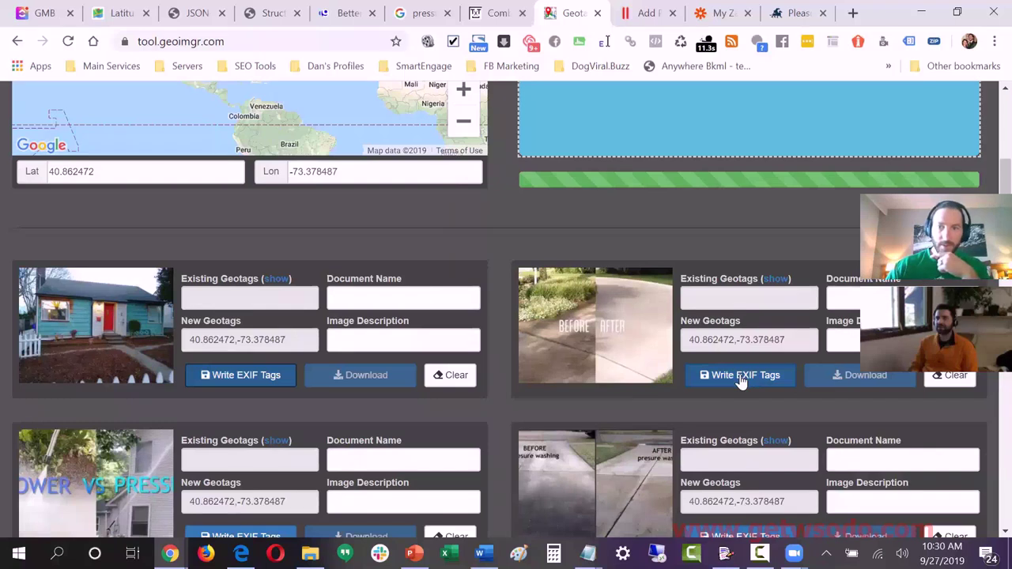
pyautogui.click(692, 383)
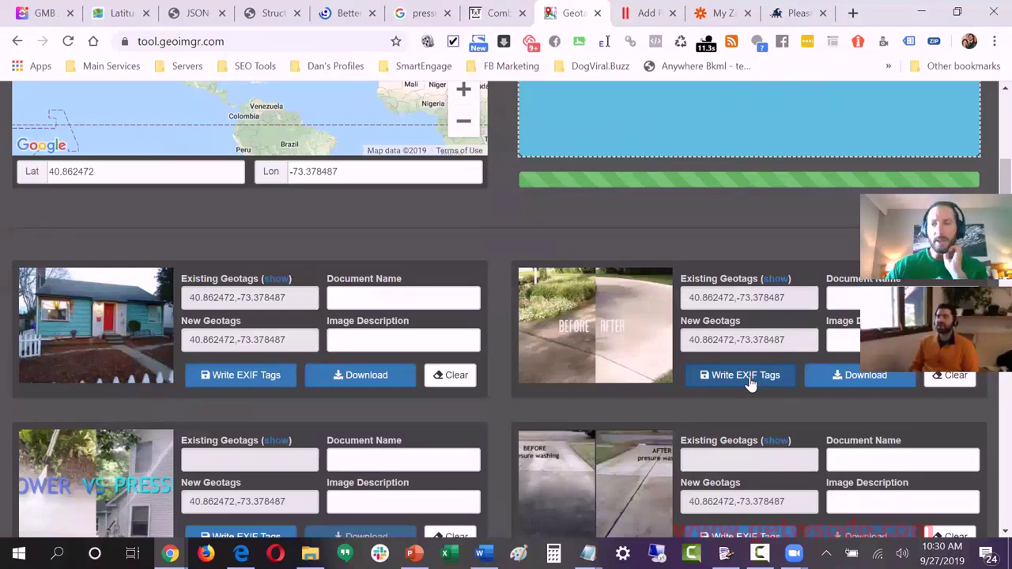
pyautogui.click(363, 383)
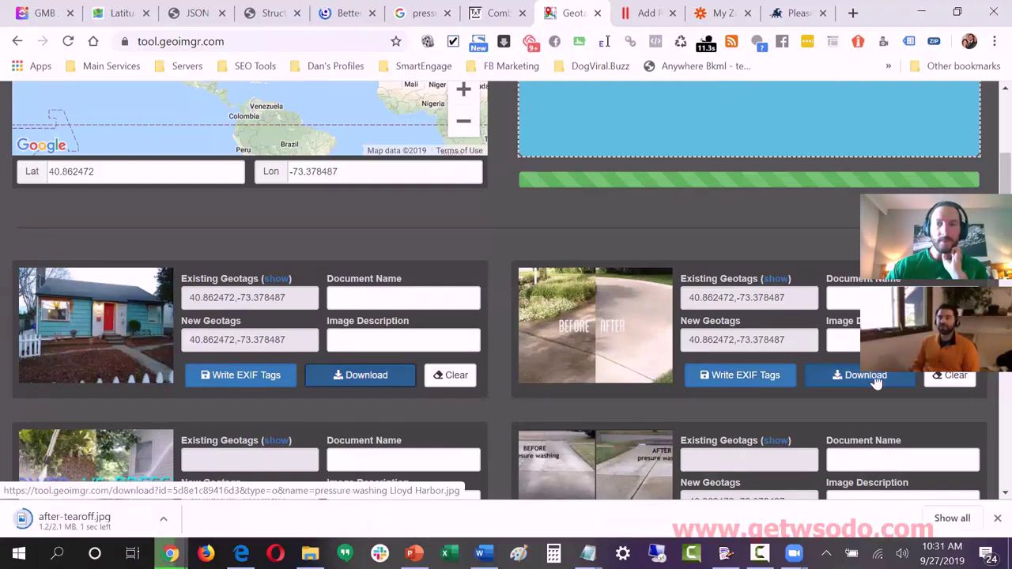
pyautogui.click(876, 383)
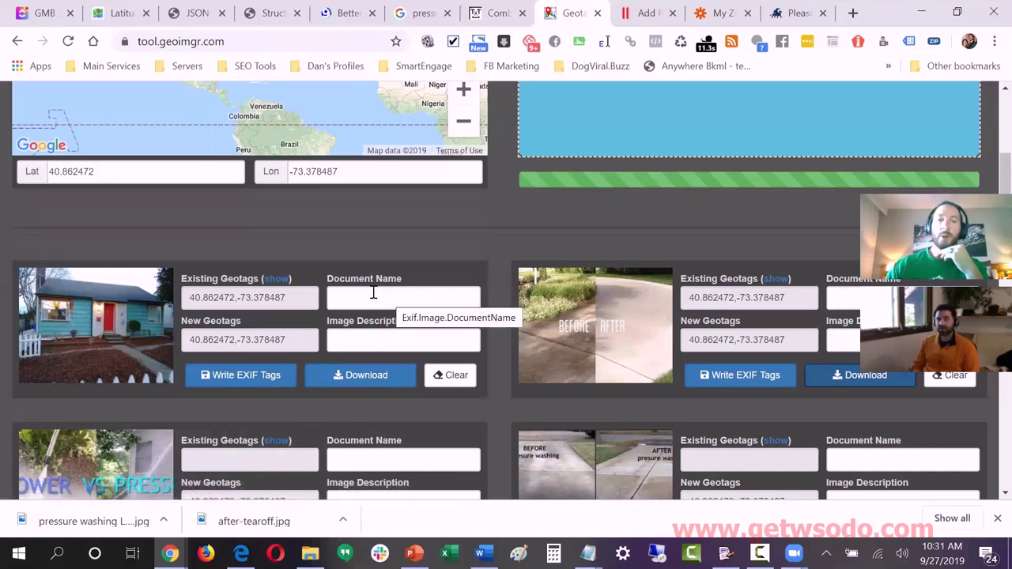
pyautogui.click(376, 342)
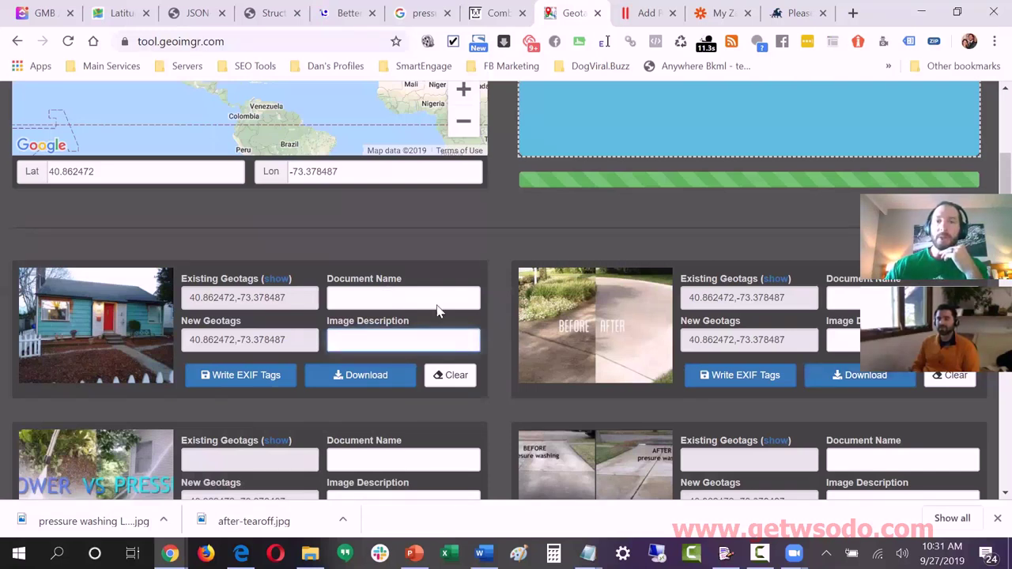
pyautogui.click(457, 241)
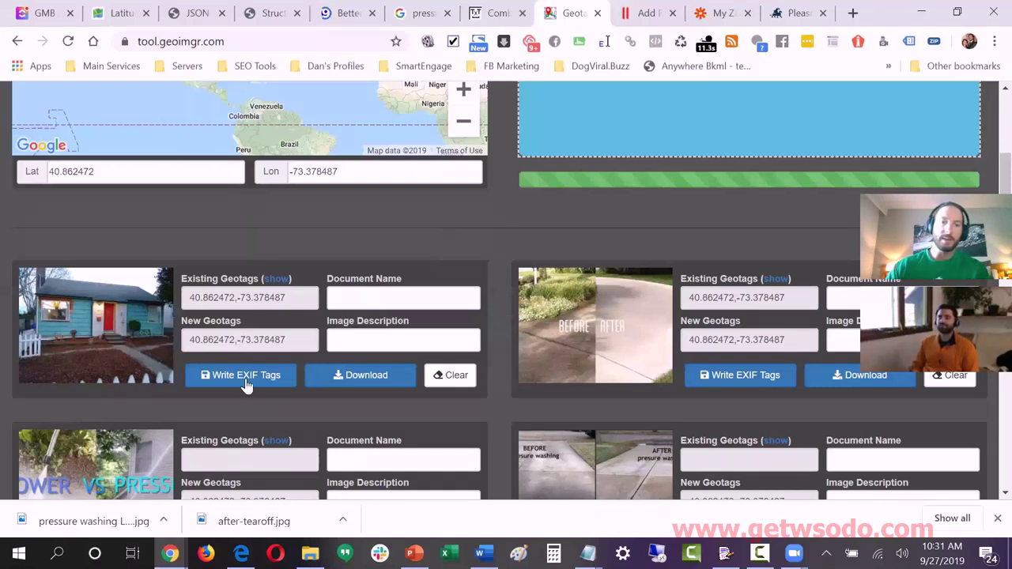
pyautogui.click(340, 375)
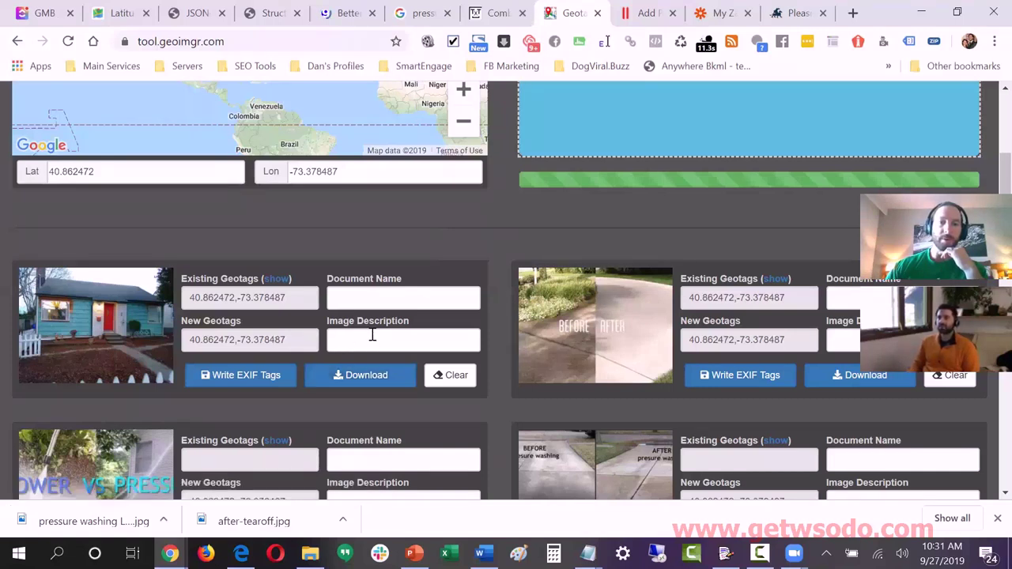
pyautogui.click(425, 256)
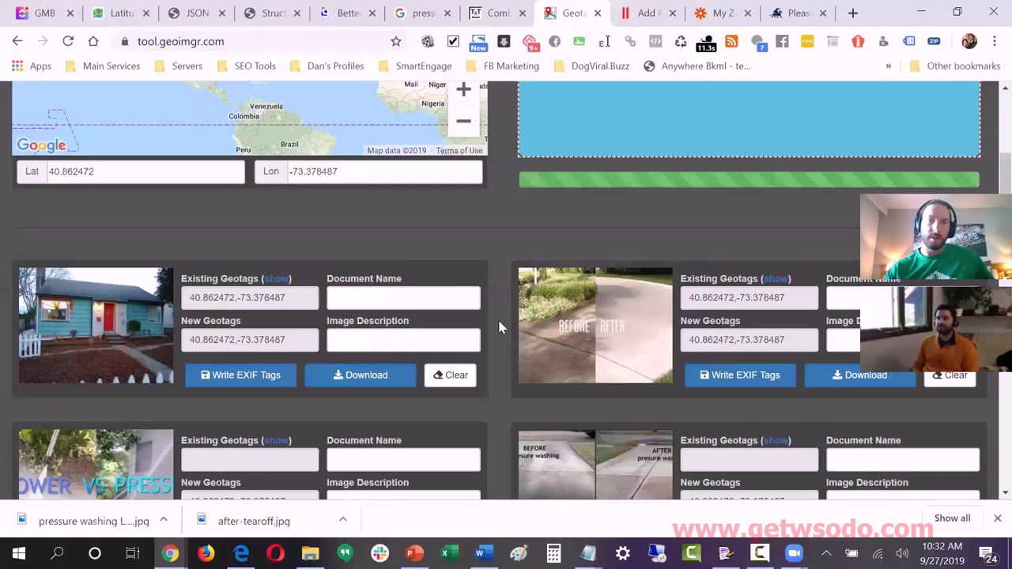
# Step: Write the EXIF geotags to the four images in the second and third rows and download each one
pyautogui.scroll(-3, 499, 326)
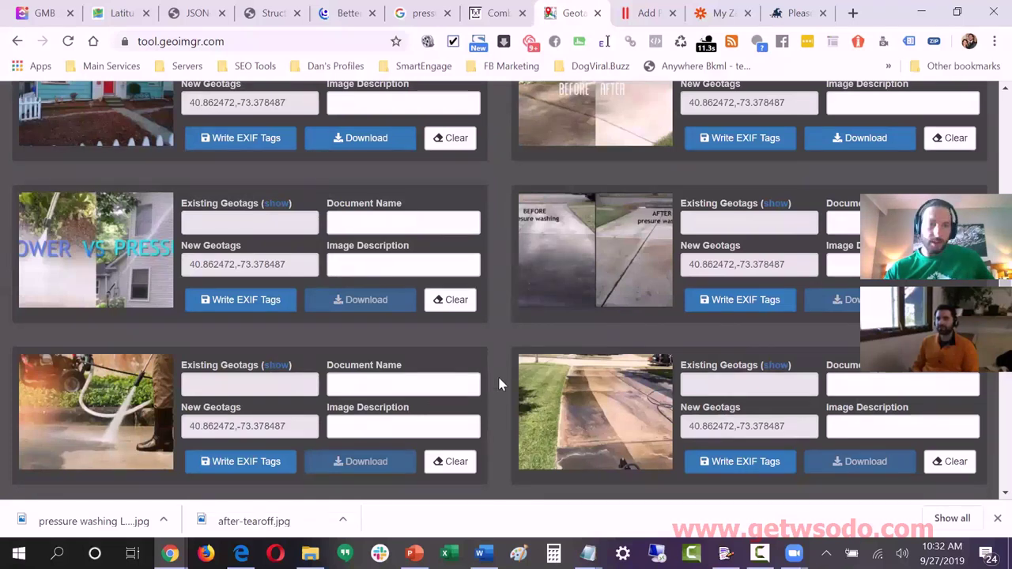
pyautogui.click(268, 310)
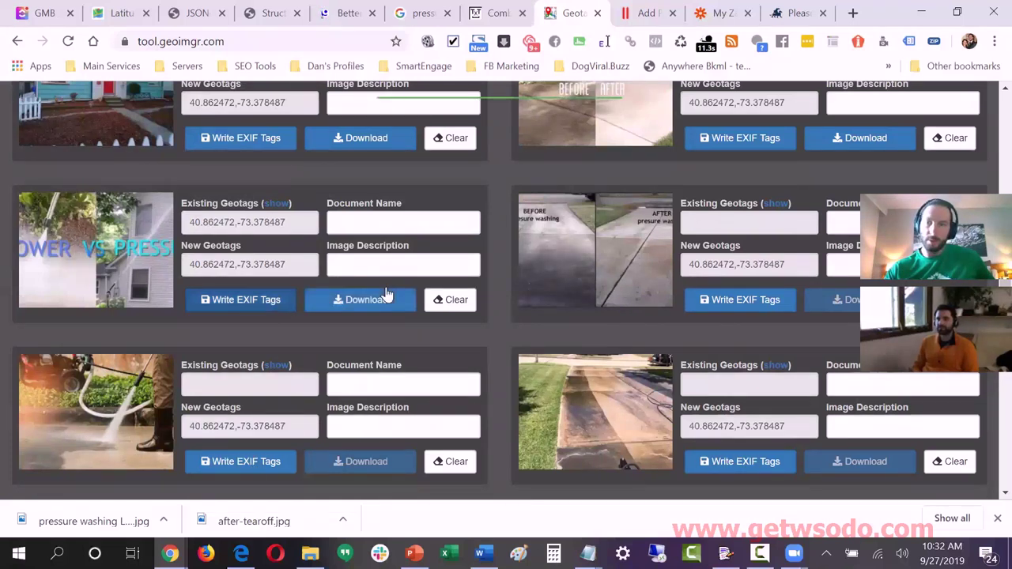
pyautogui.click(743, 464)
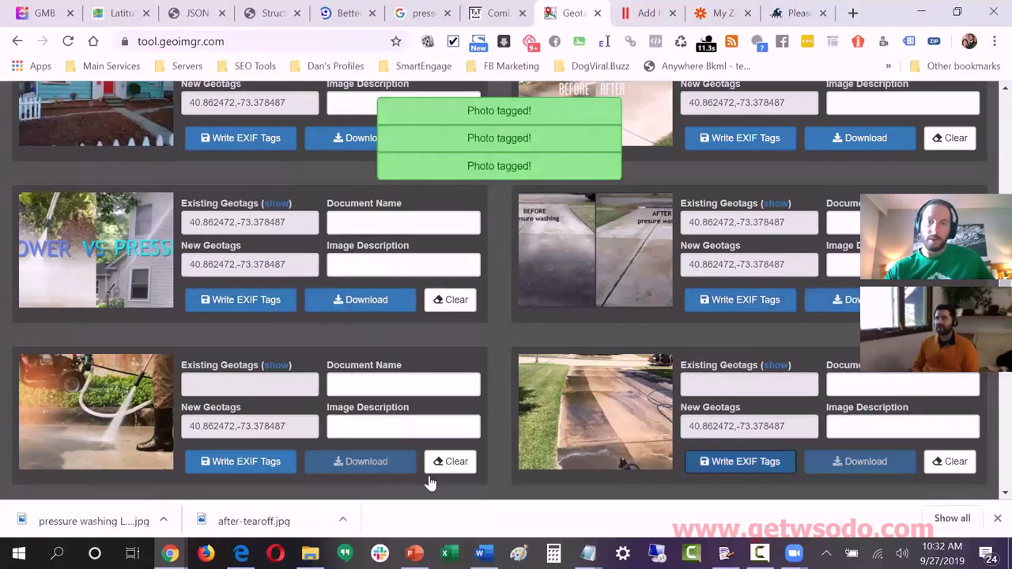
pyautogui.doubleClick(375, 465)
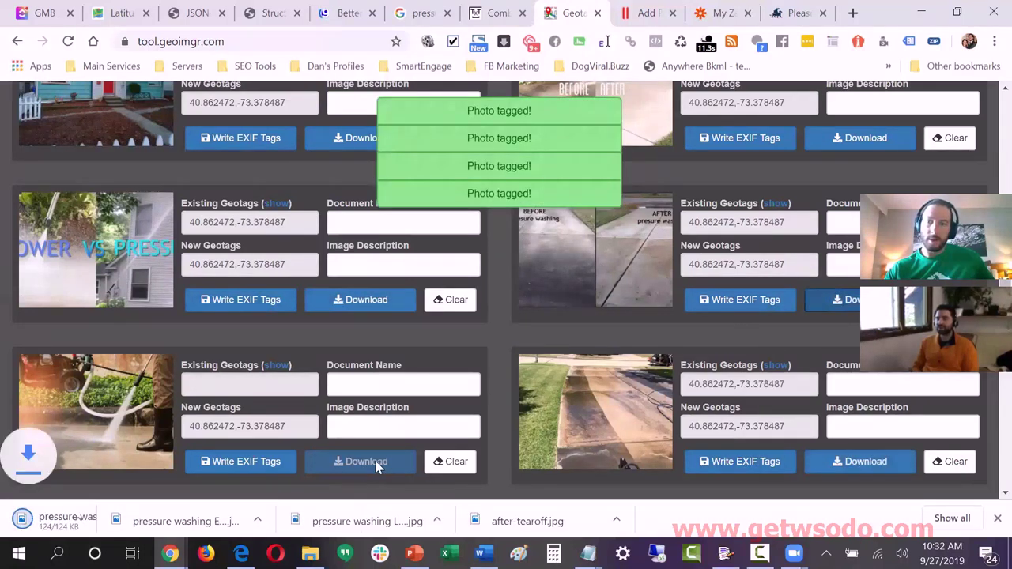
pyautogui.click(866, 465)
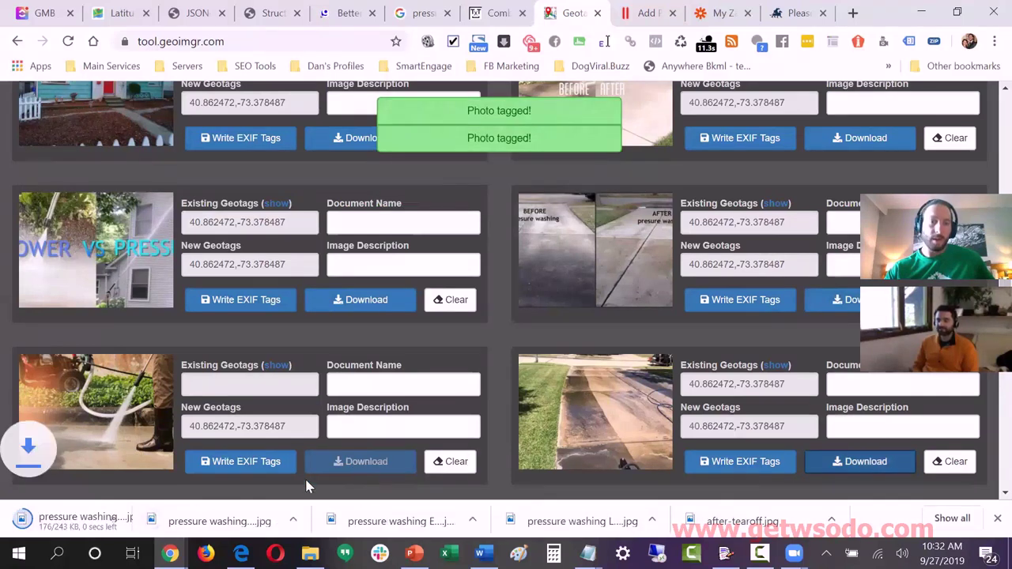
pyautogui.click(249, 468)
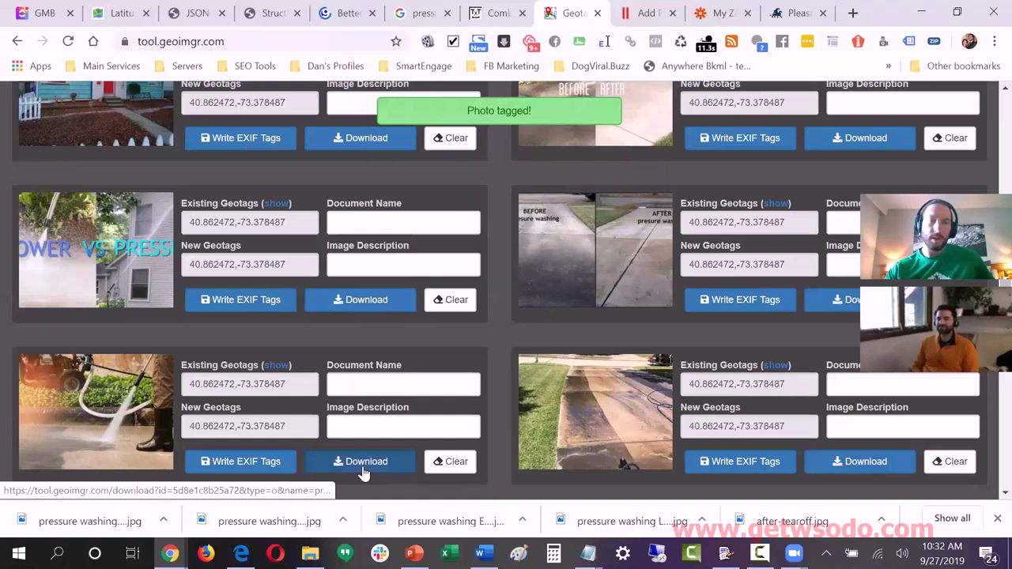
pyautogui.click(364, 467)
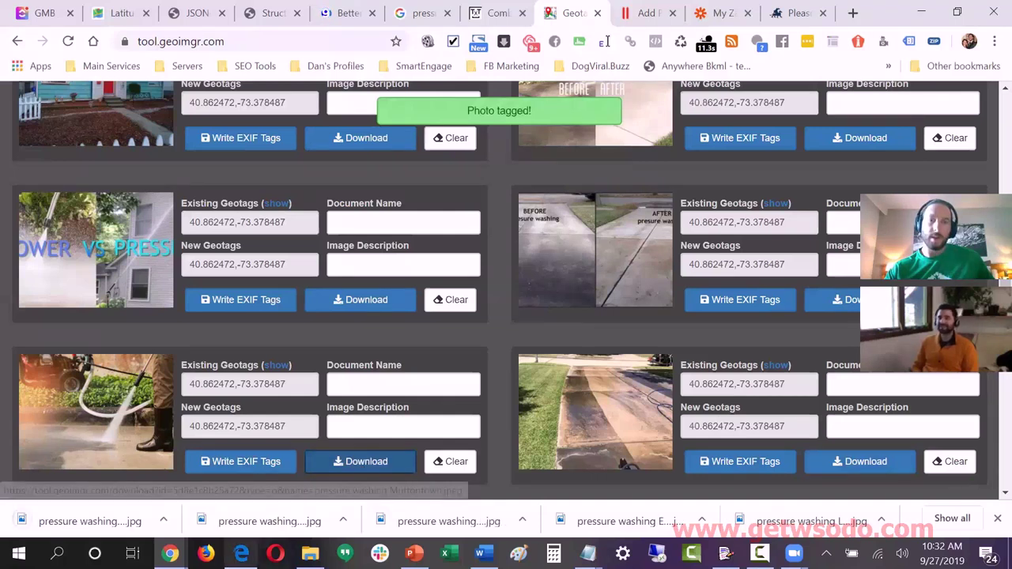
# Step: Switch to the Google My Business Photos page in Edge, shrink its window, and start a new photo post
pyautogui.hotkey('alt', 'Tab')
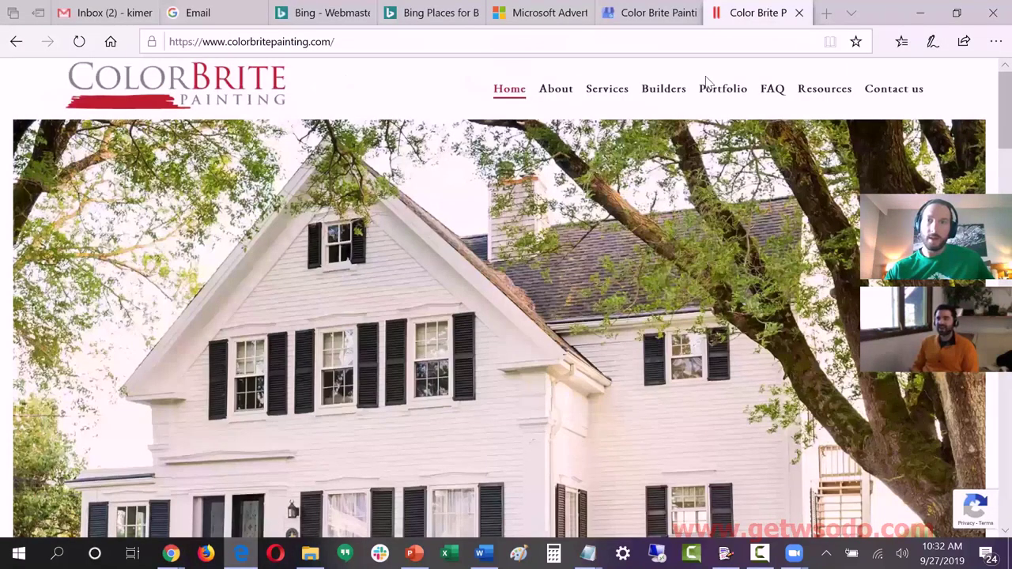
pyautogui.hotkey('ctrl', 'l')
pyautogui.hotkey('ctrl', 'shift', 'Tab')
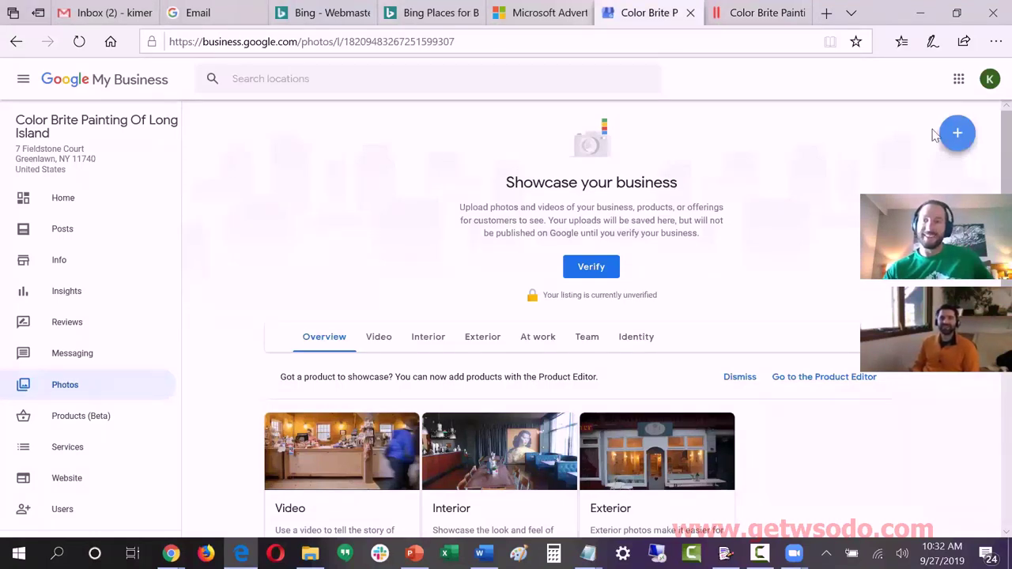
pyautogui.click(956, 16)
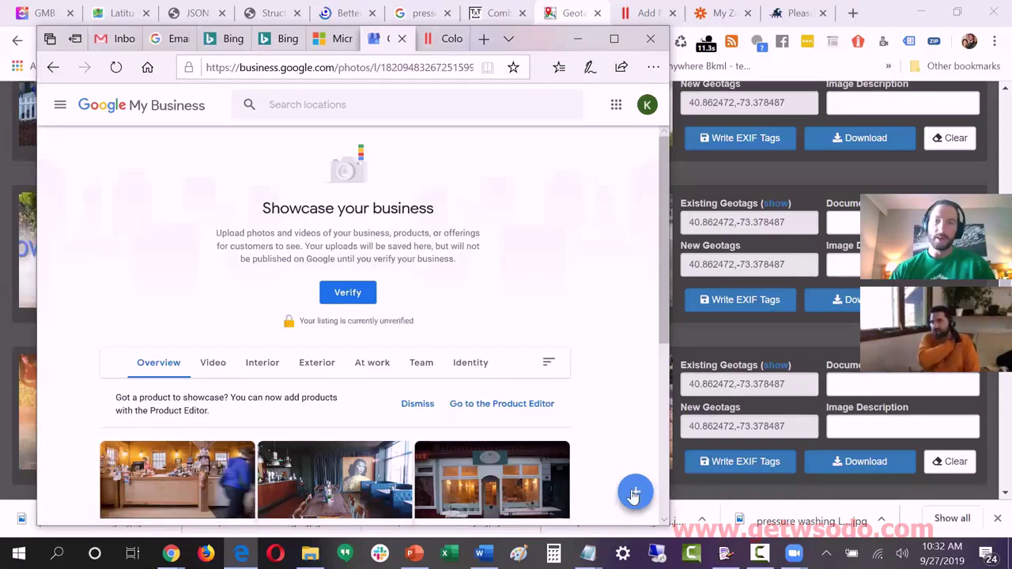
pyautogui.scroll(-1, 633, 492)
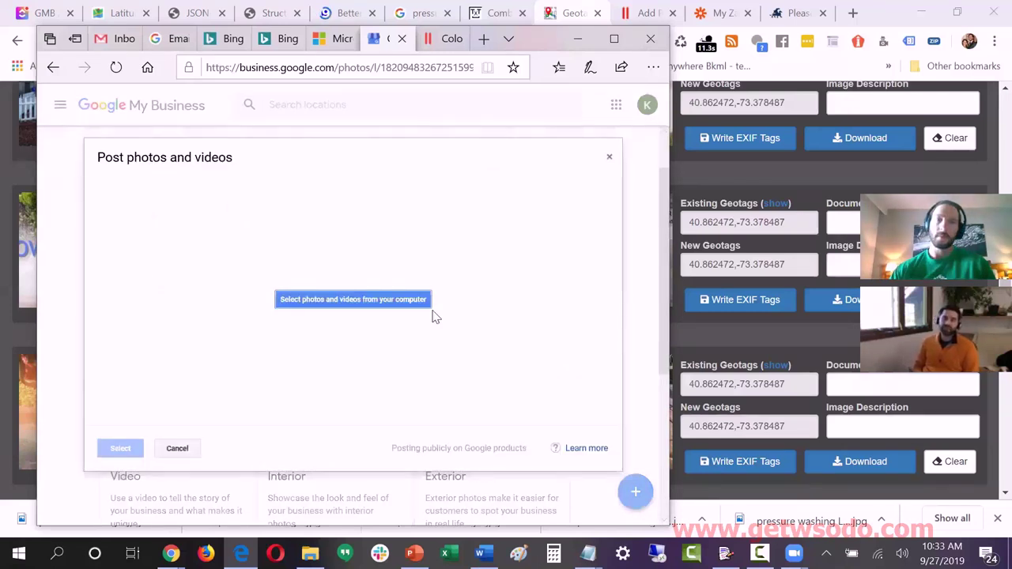
# Step: Upload the Muttontown, Brookville, East Norwich, Old Brookville and Lloyd Harbor pressure washing images from the Downloads folder
pyautogui.click(367, 300)
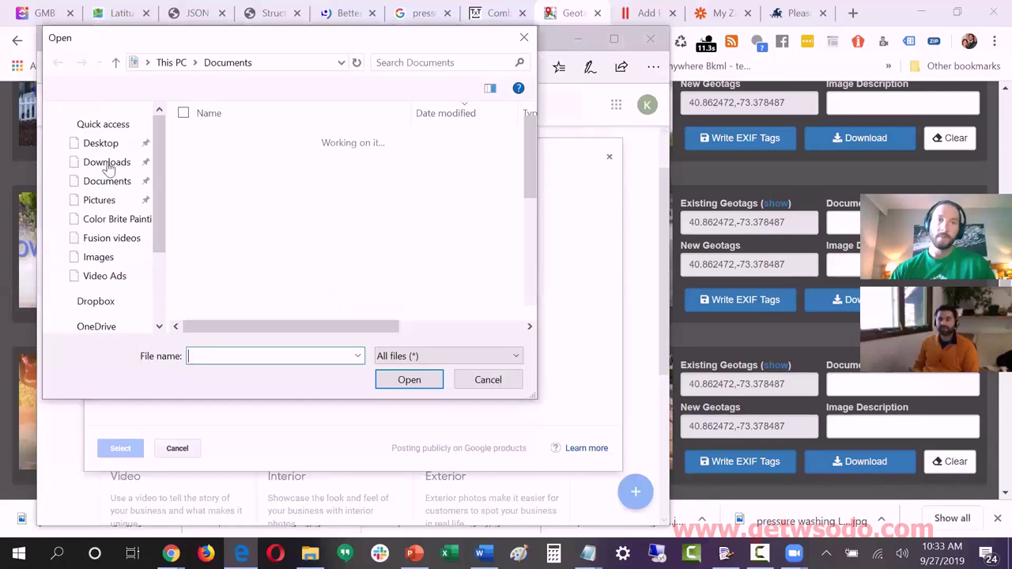
pyautogui.click(107, 162)
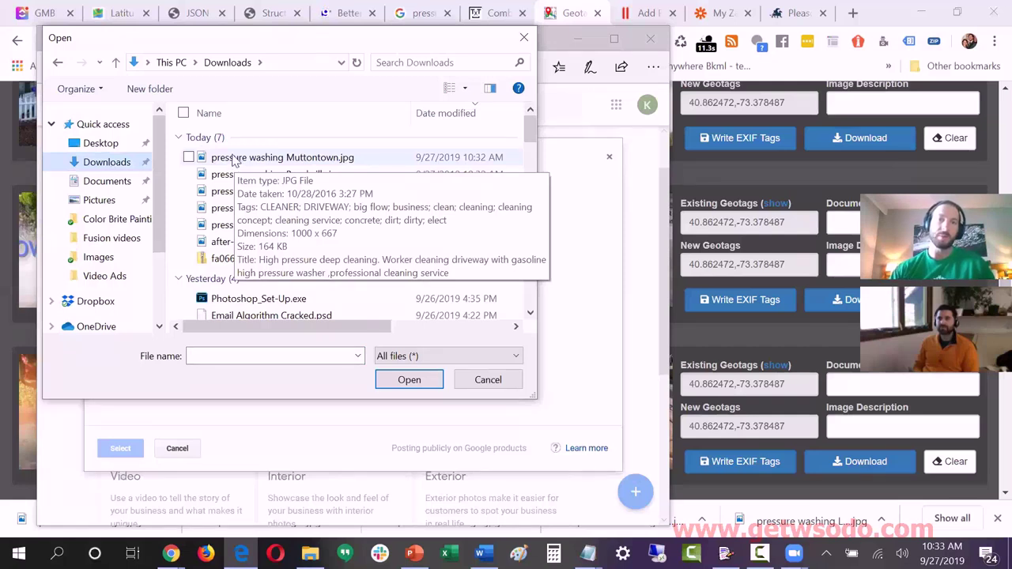
pyautogui.click(234, 158)
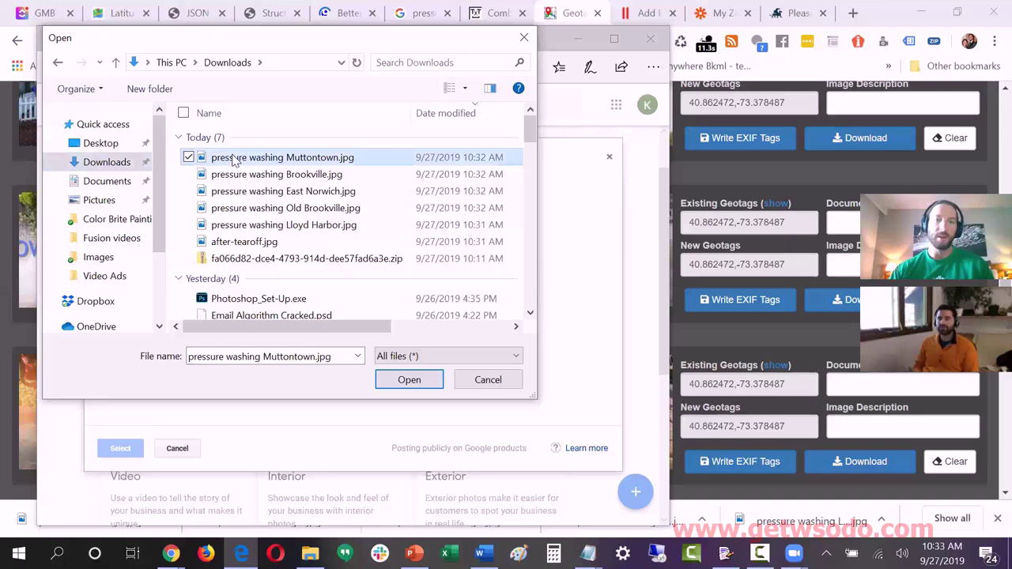
pyautogui.keyDown('shift'); pyautogui.click(255, 225); pyautogui.keyUp('shift')
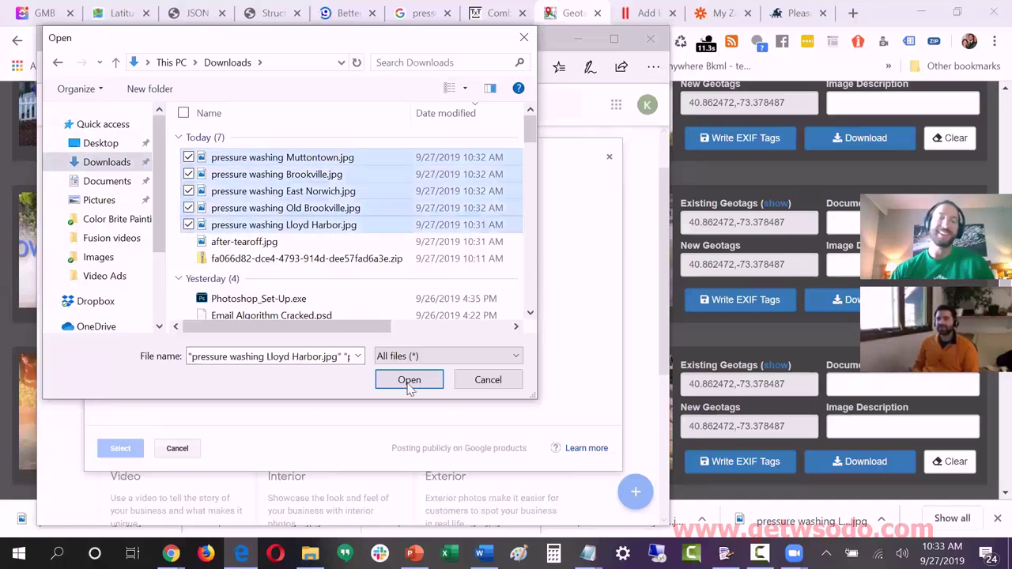
pyautogui.click(409, 382)
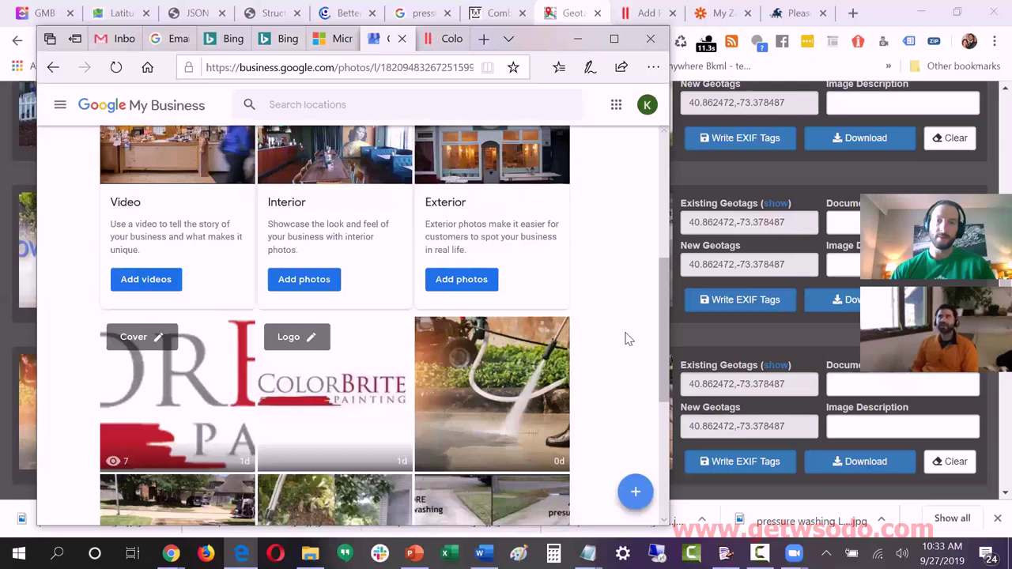
# Step: Review the newly uploaded photos in the listing's gallery, view the pressure washer image alone, and return to the maximized Photos page
pyautogui.scroll(-1, 629, 339)
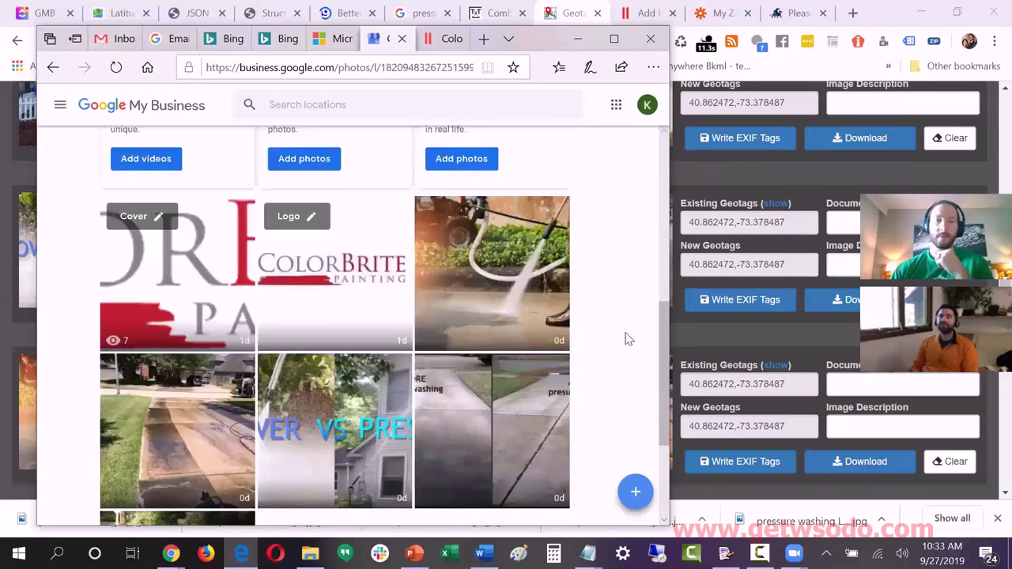
pyautogui.scroll(-1, 629, 340)
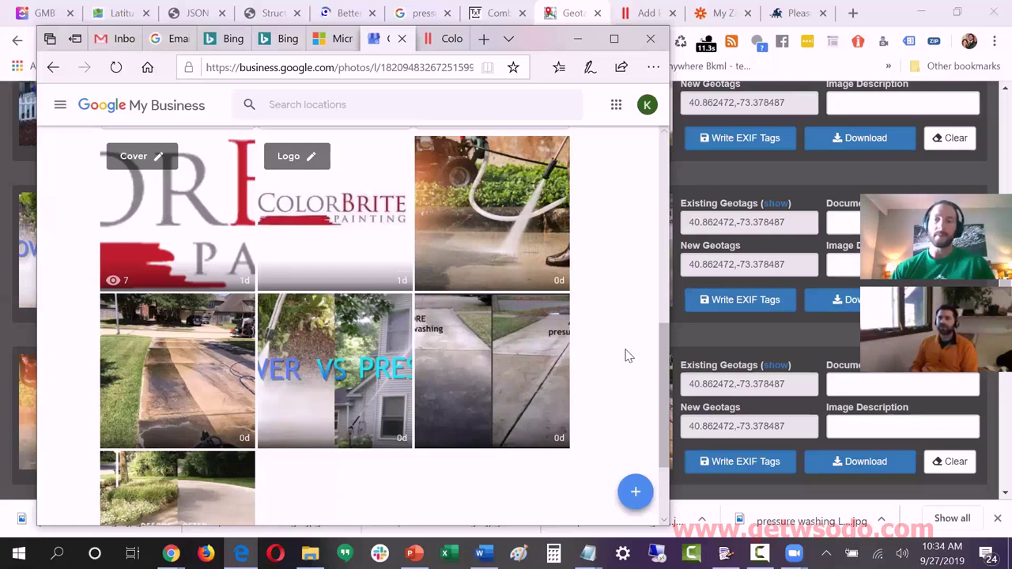
pyautogui.click(494, 229)
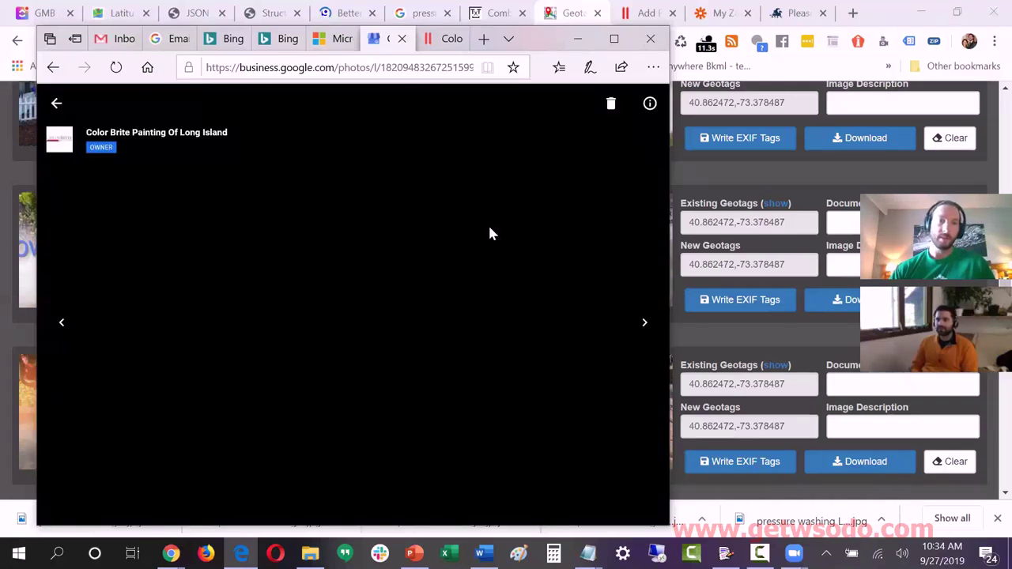
pyautogui.click(57, 106)
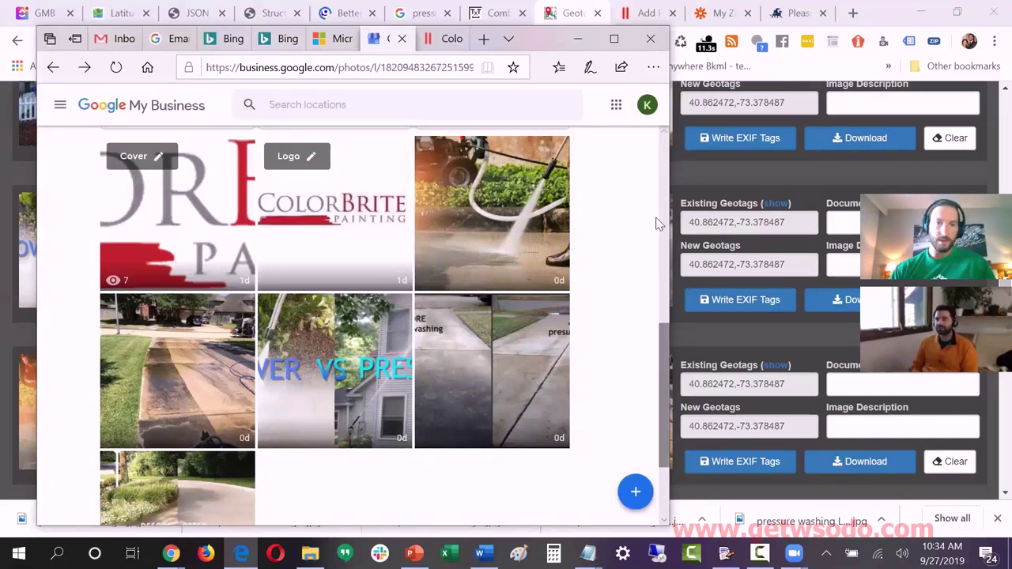
pyautogui.scroll(2, 660, 224)
pyautogui.scroll(4, 658, 158)
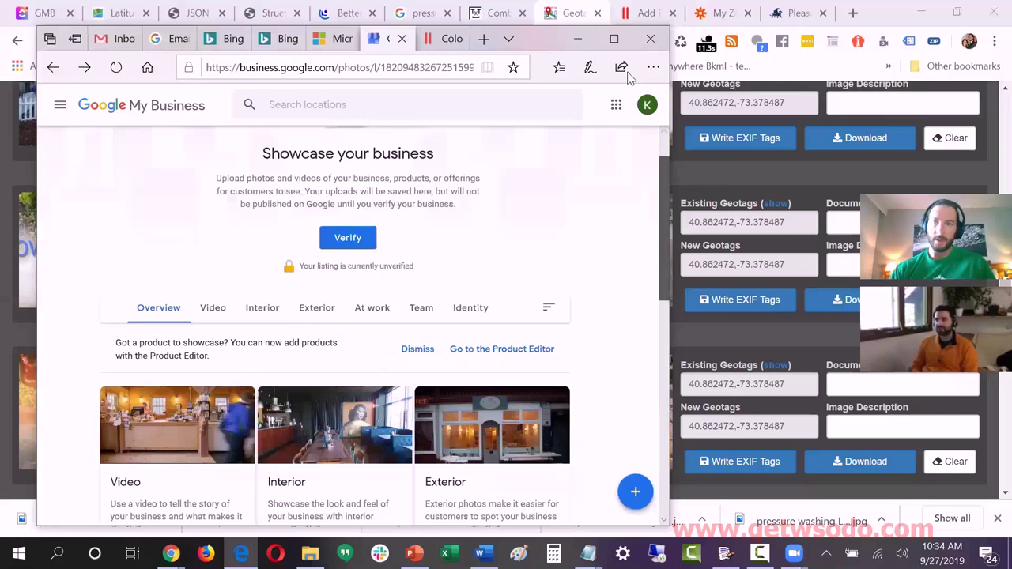
pyautogui.click(614, 38)
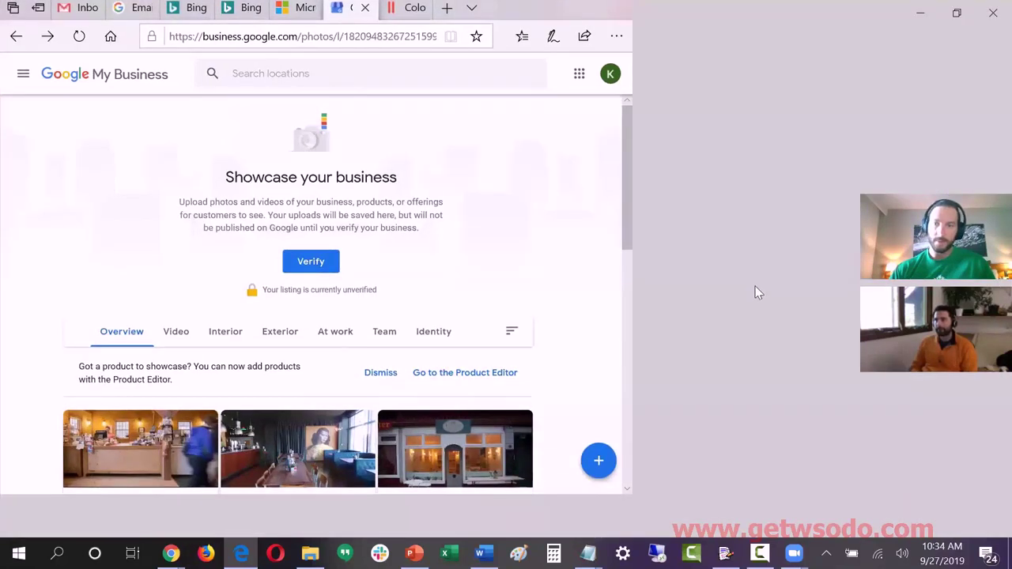